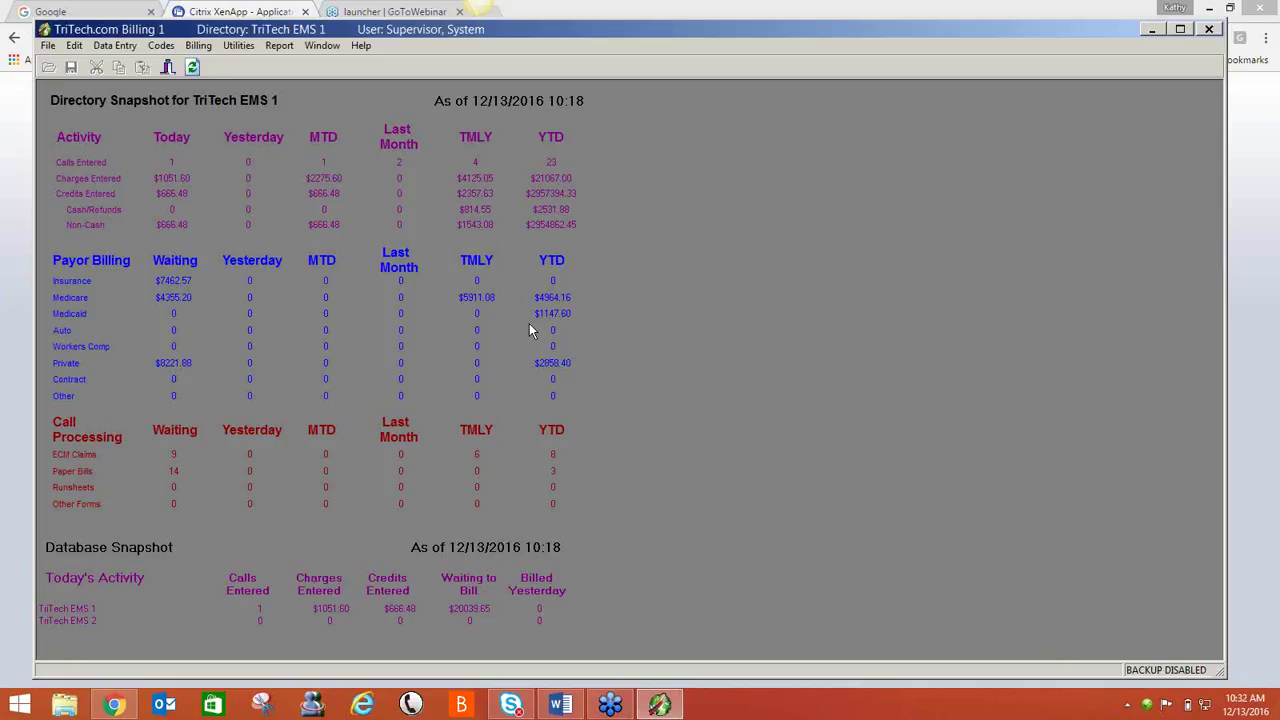
# - Open the Report menu to list the available reports
pyautogui.click(283, 47)
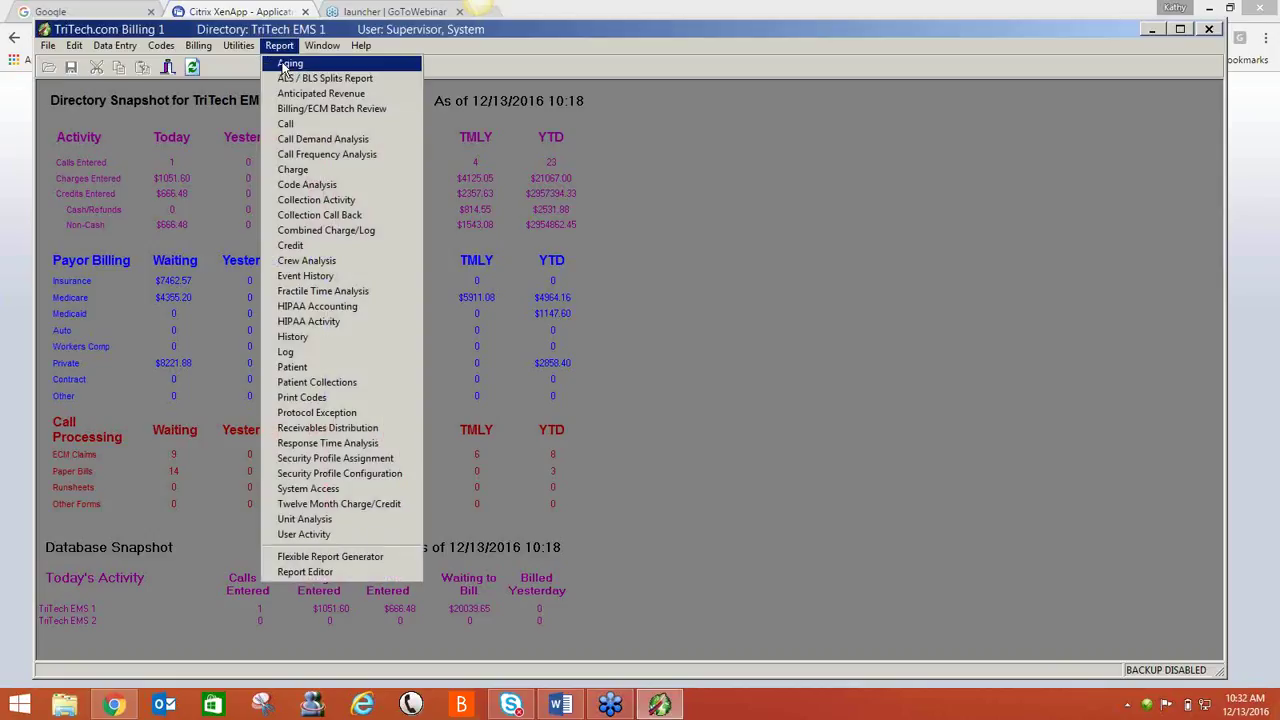
# - Open the Aging Report and set it to Summary Report only, with Call Detail and Patient Detail off
pyautogui.click(287, 66)
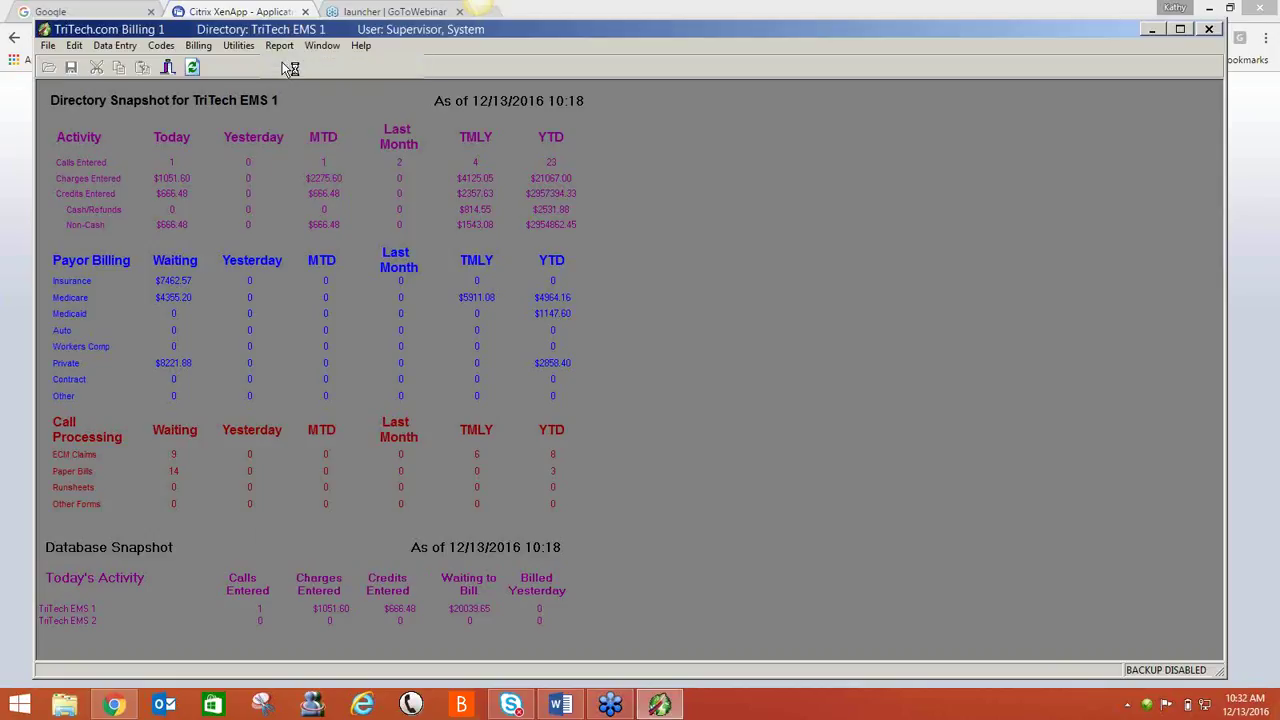
pyautogui.moveTo(381, 118); pyautogui.dragTo(559, 126)
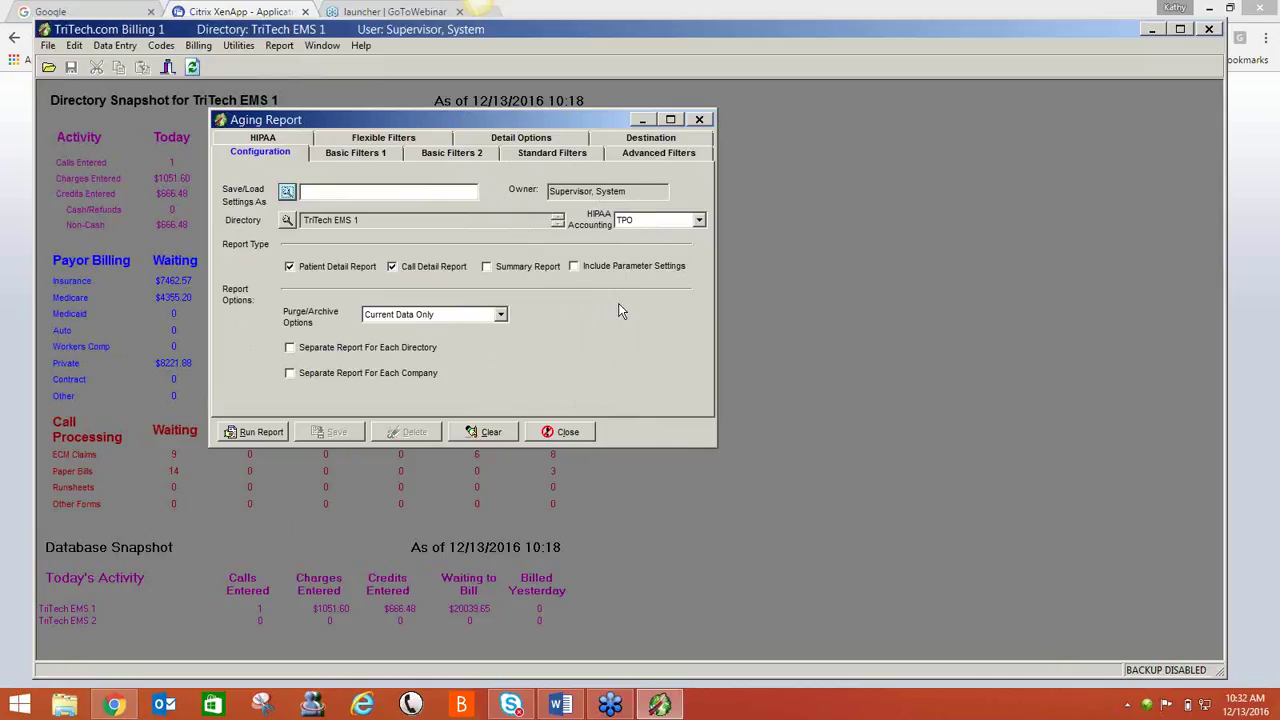
pyautogui.click(490, 270)
pyautogui.click(415, 268)
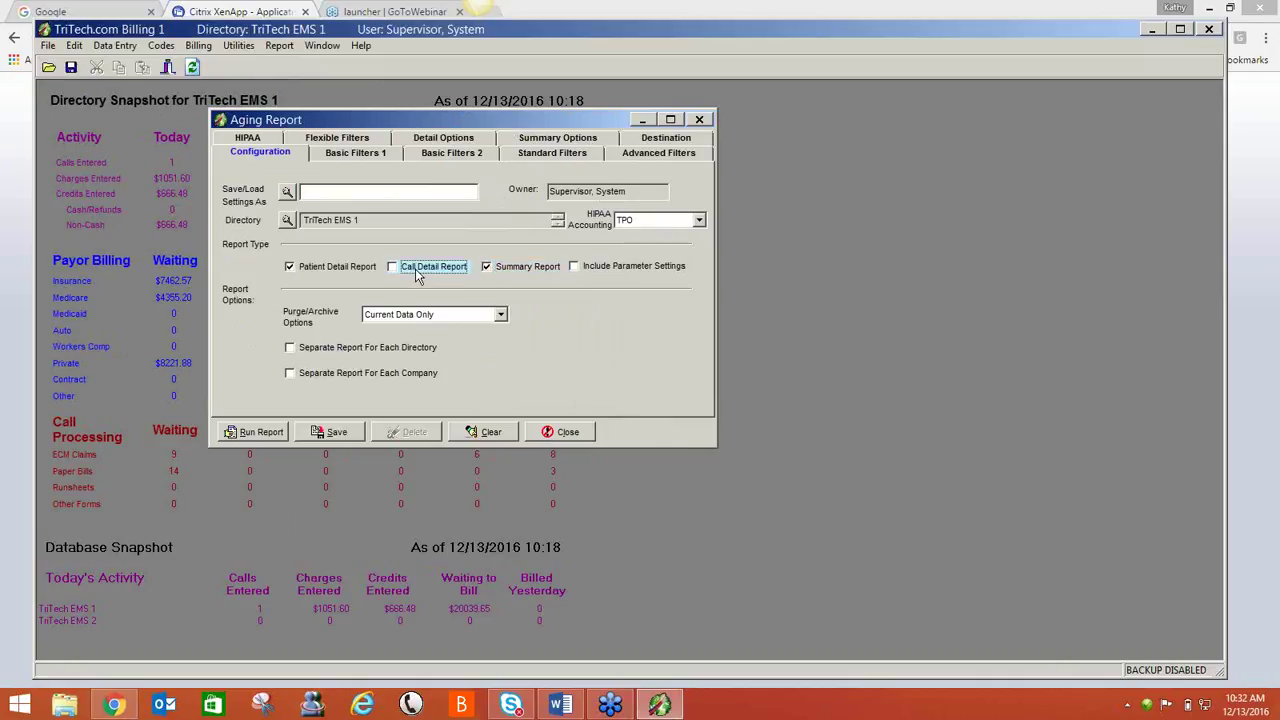
pyautogui.click(338, 276)
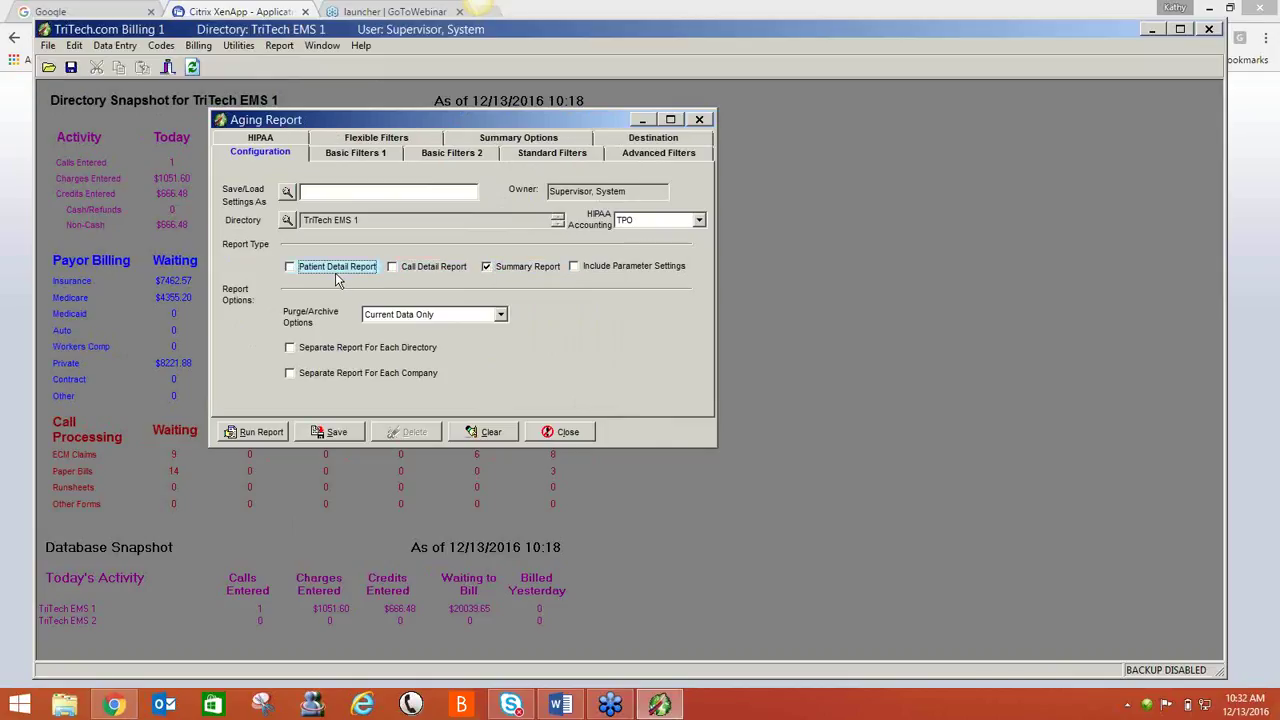
pyautogui.click(362, 152)
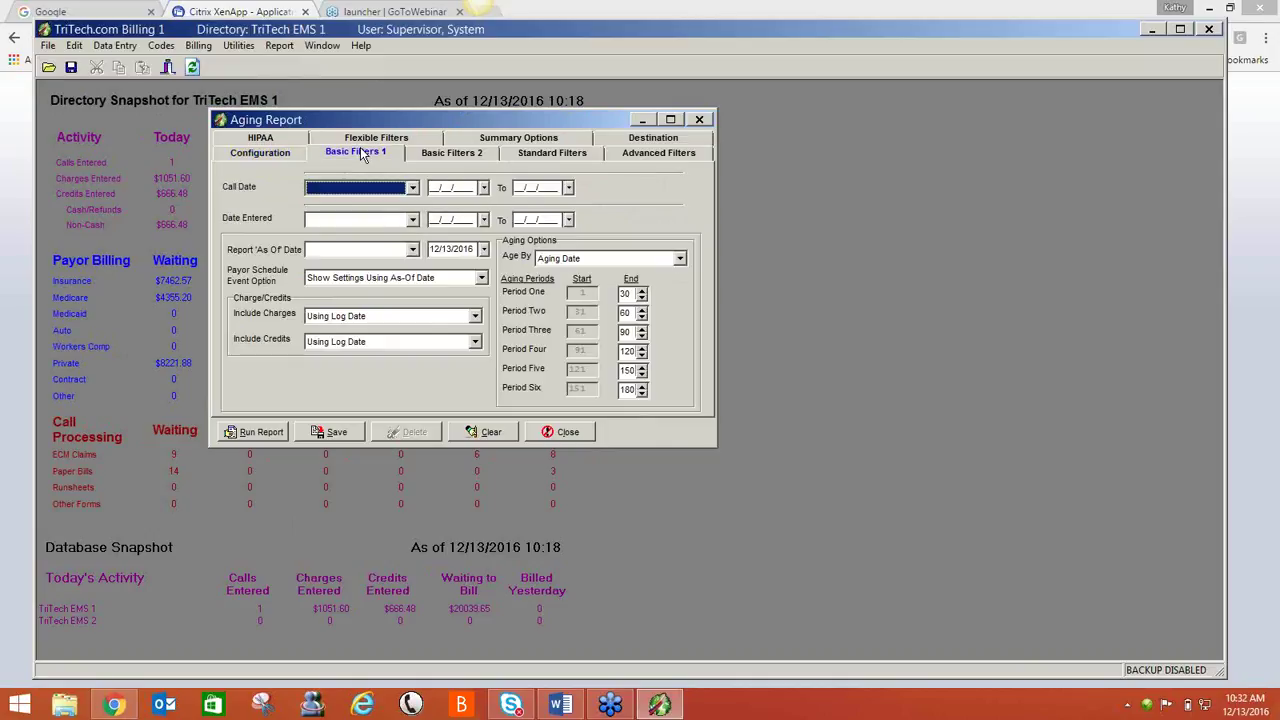
# - Set the Aging Report as-of date to 12/31/2016, aging balances by Last Payment Date
pyautogui.click(483, 250)
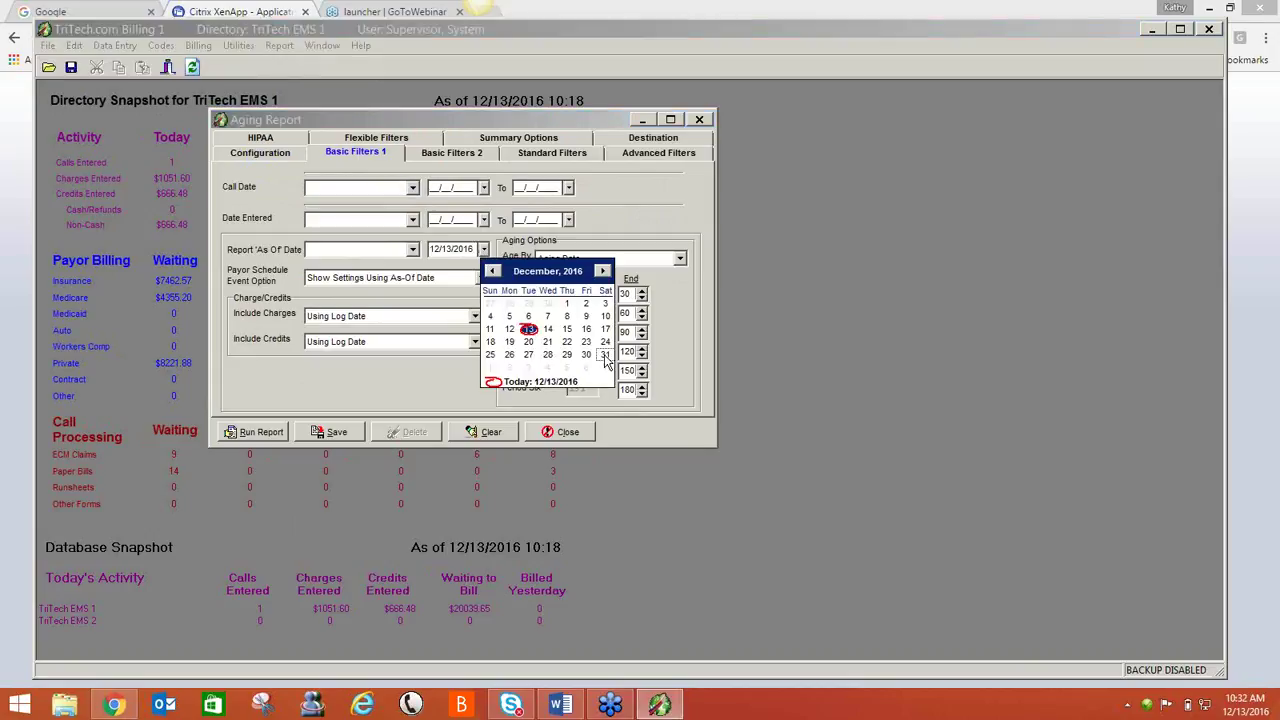
pyautogui.click(604, 356)
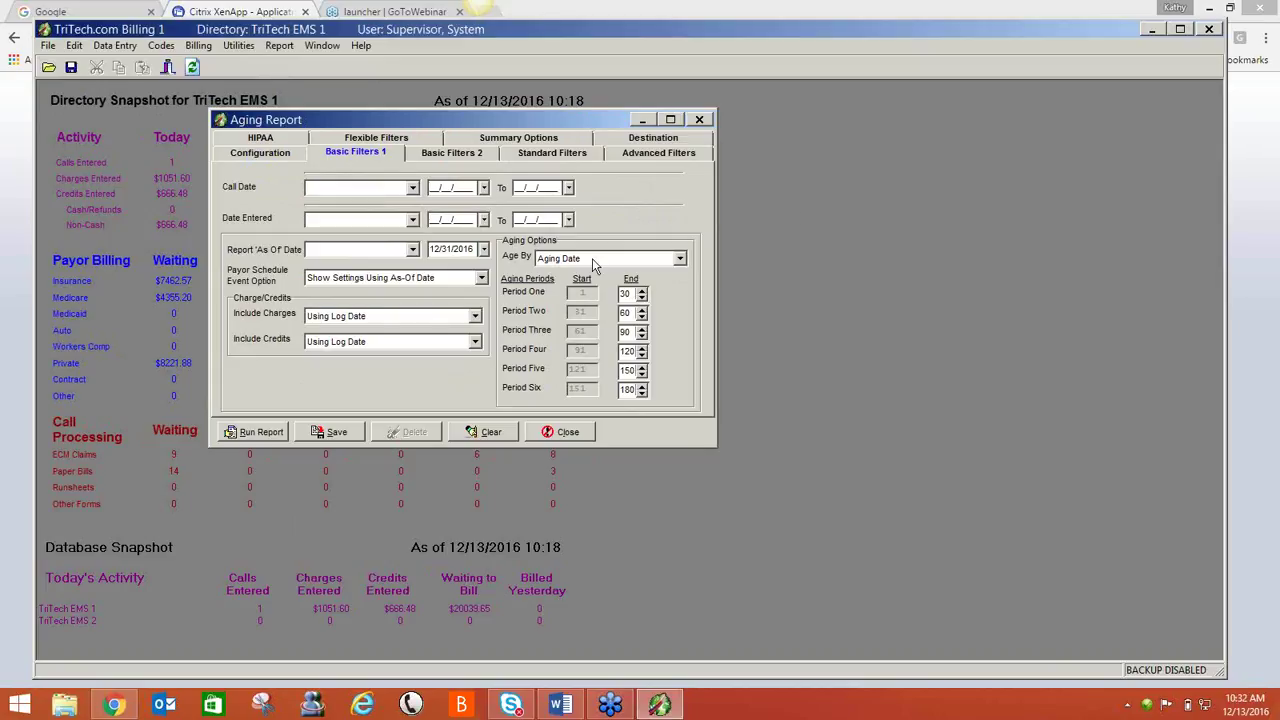
pyautogui.click(680, 259)
pyautogui.scroll(-1, 684, 325)
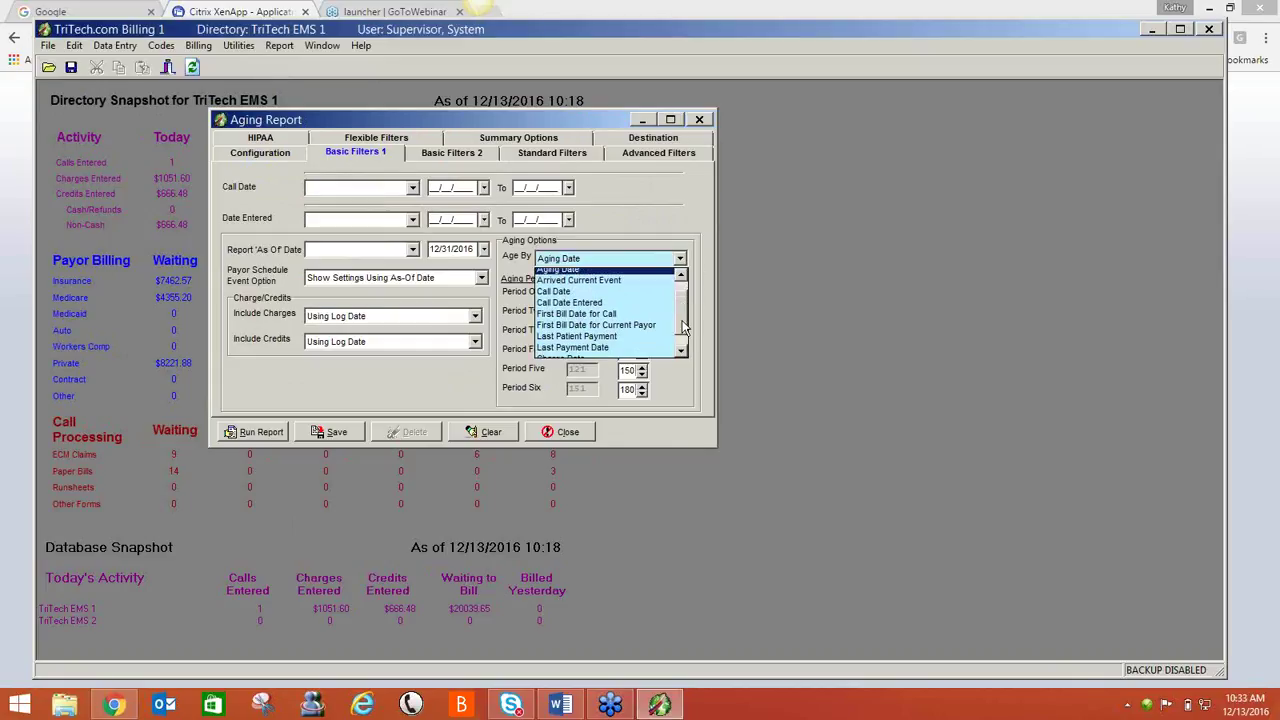
pyautogui.scroll(-1, 684, 333)
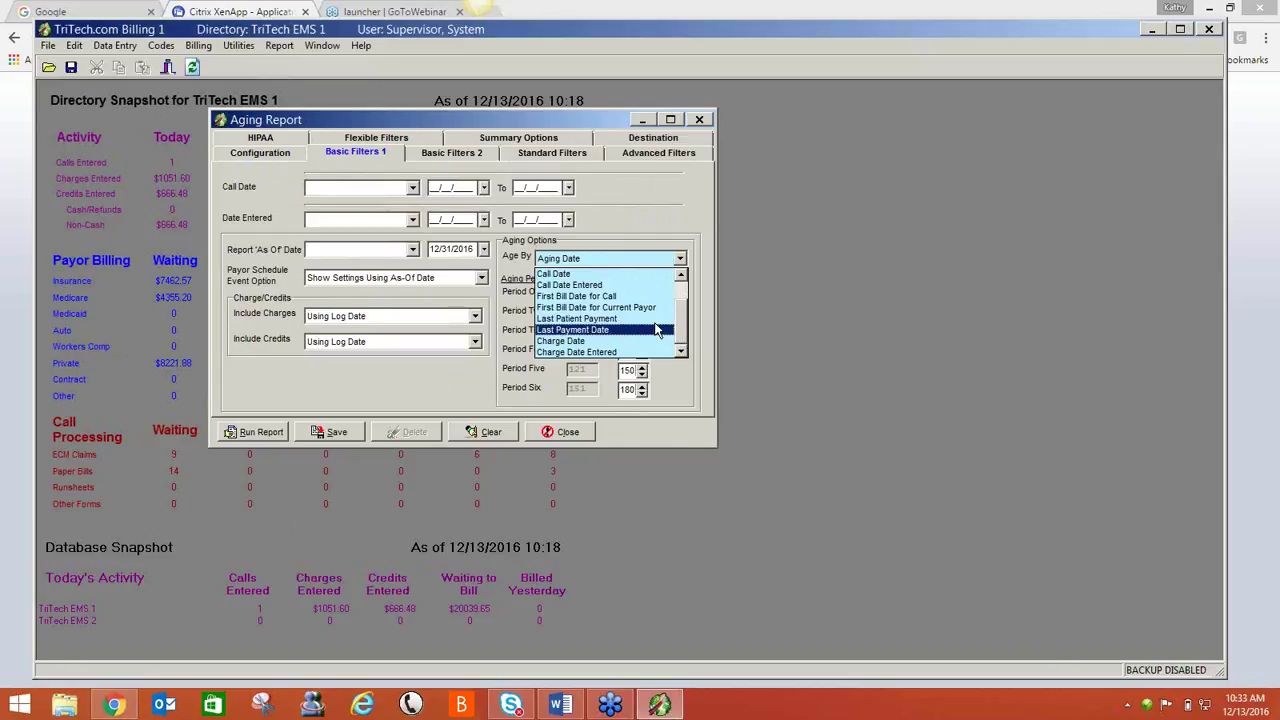
pyautogui.click(633, 330)
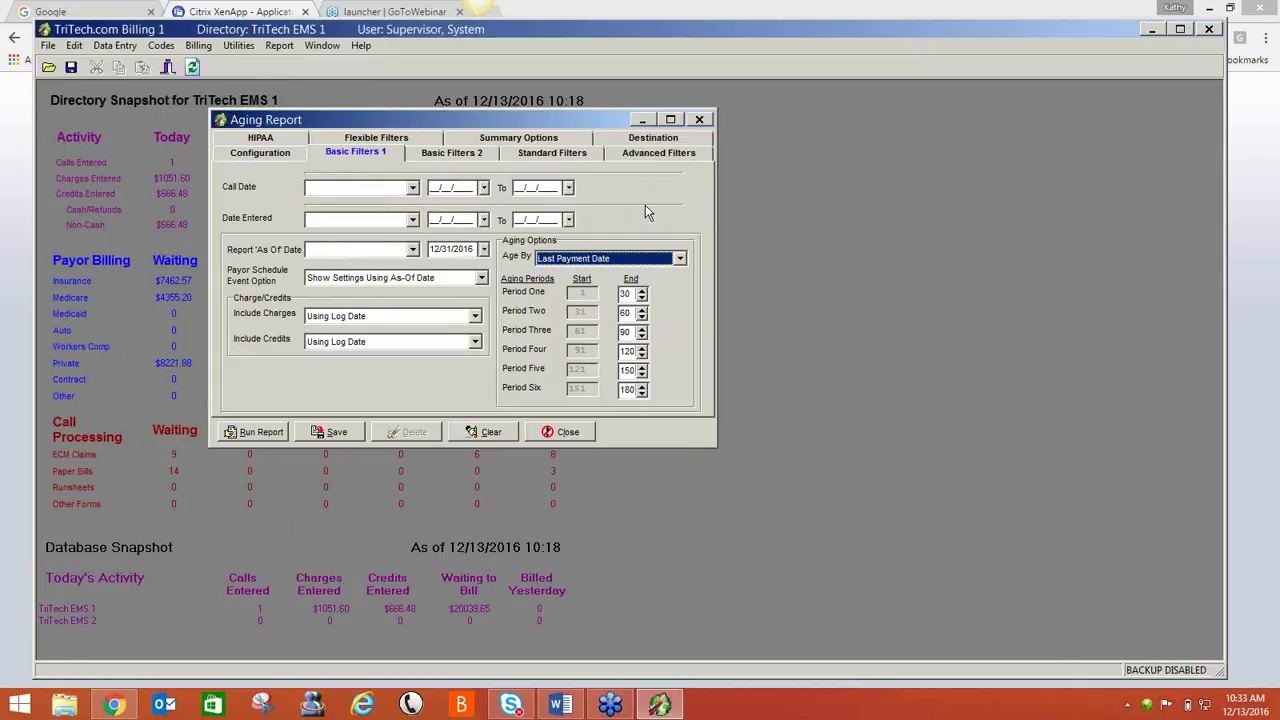
pyautogui.click(576, 140)
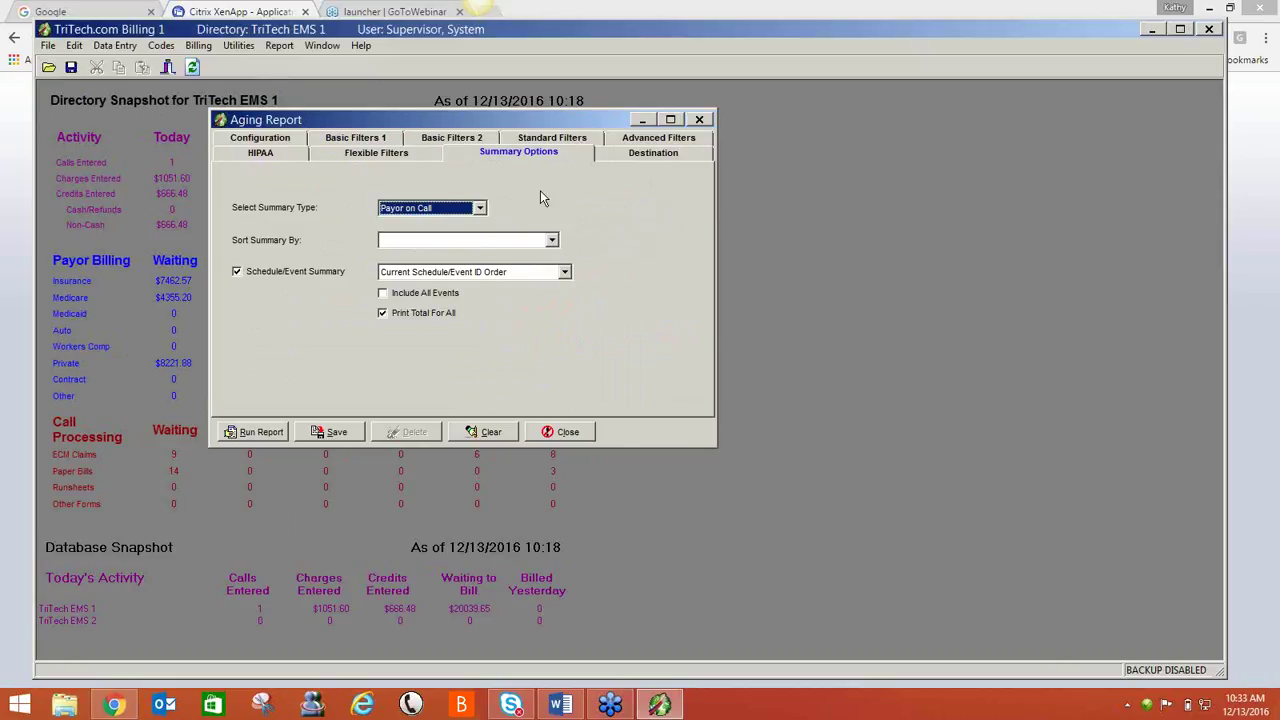
# - Sort the summary by Code Description and turn off Schedule/Event Summary
pyautogui.click(475, 243)
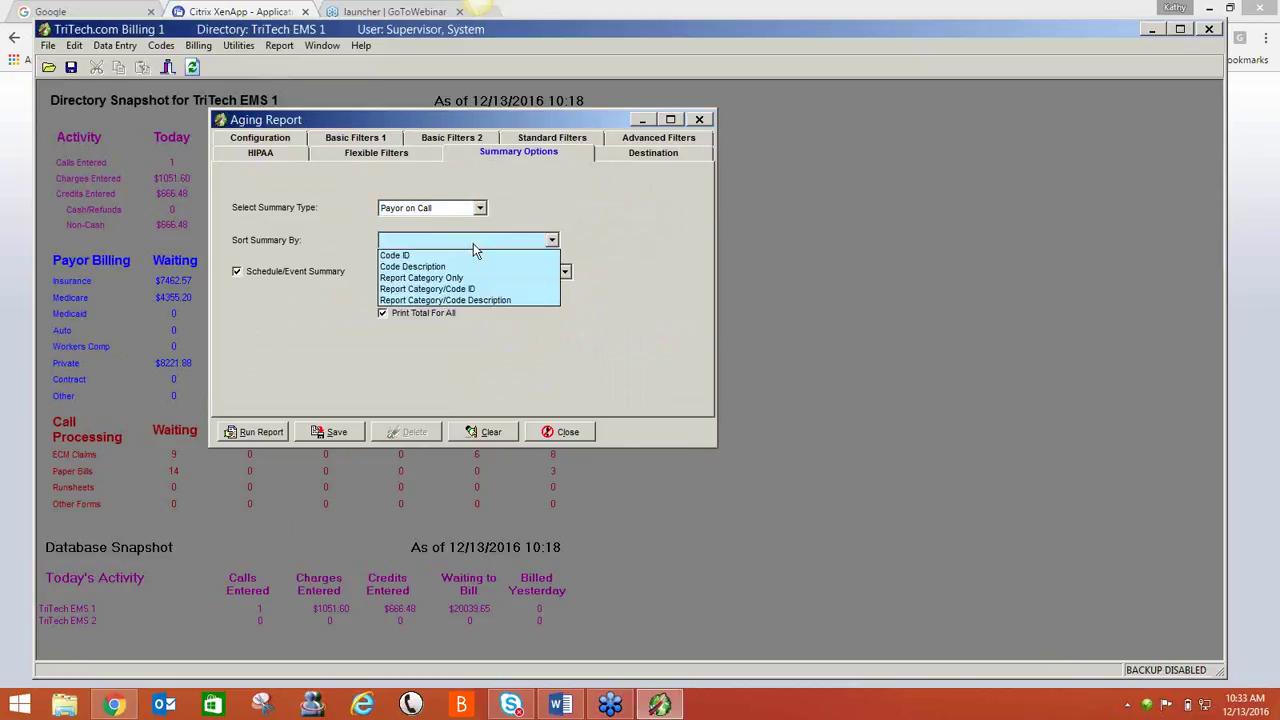
pyautogui.click(450, 266)
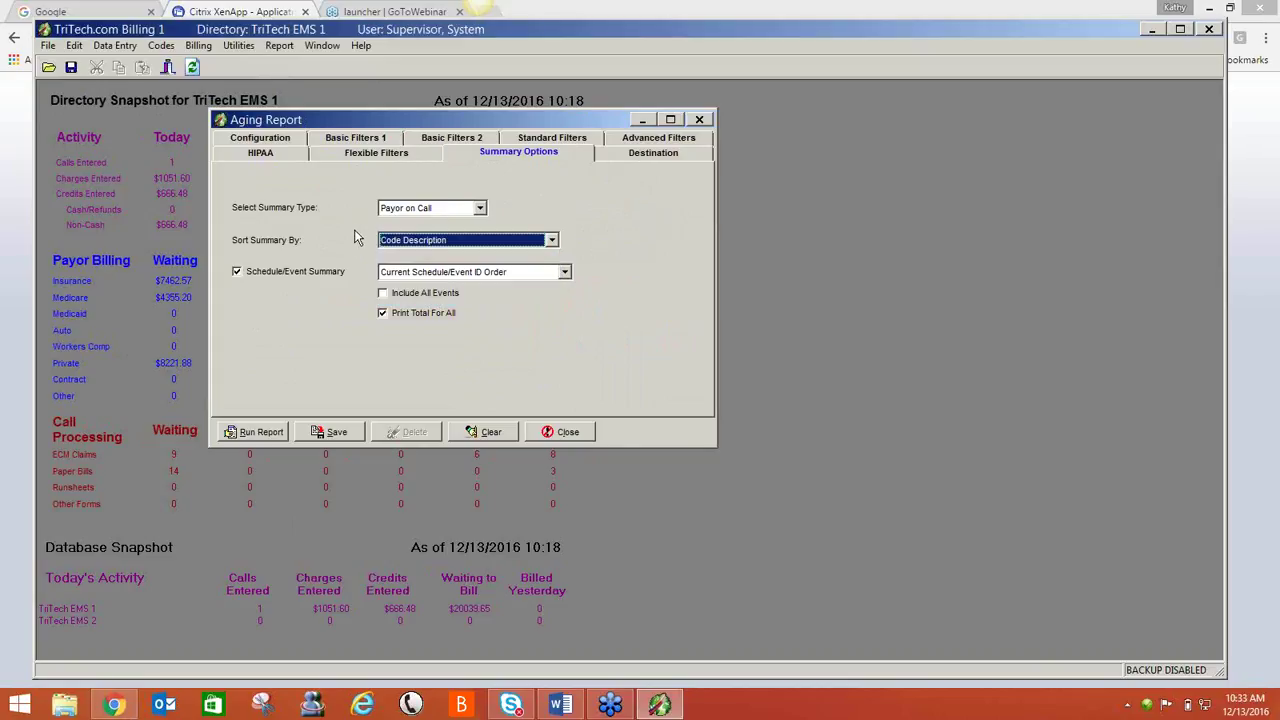
pyautogui.click(237, 271)
pyautogui.click(238, 272)
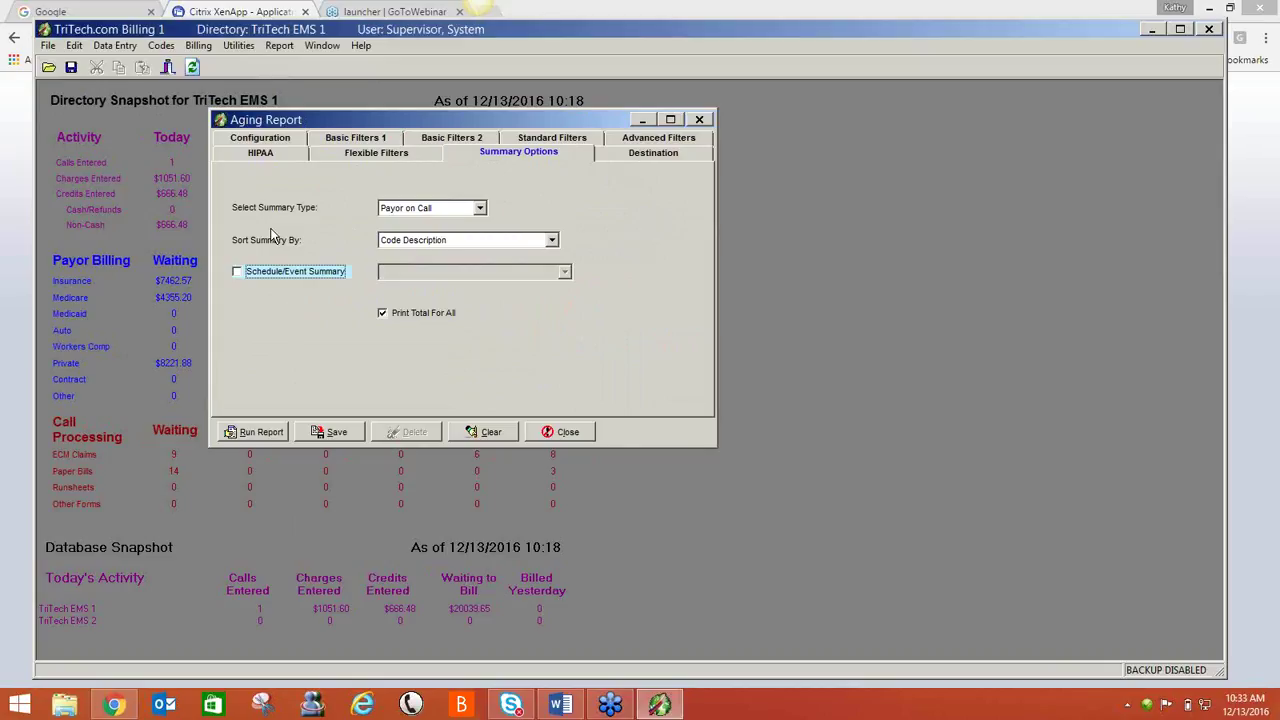
# - Enter HIPAA reason 'tpo' and recipient 'Billing' for the report
pyautogui.click(262, 155)
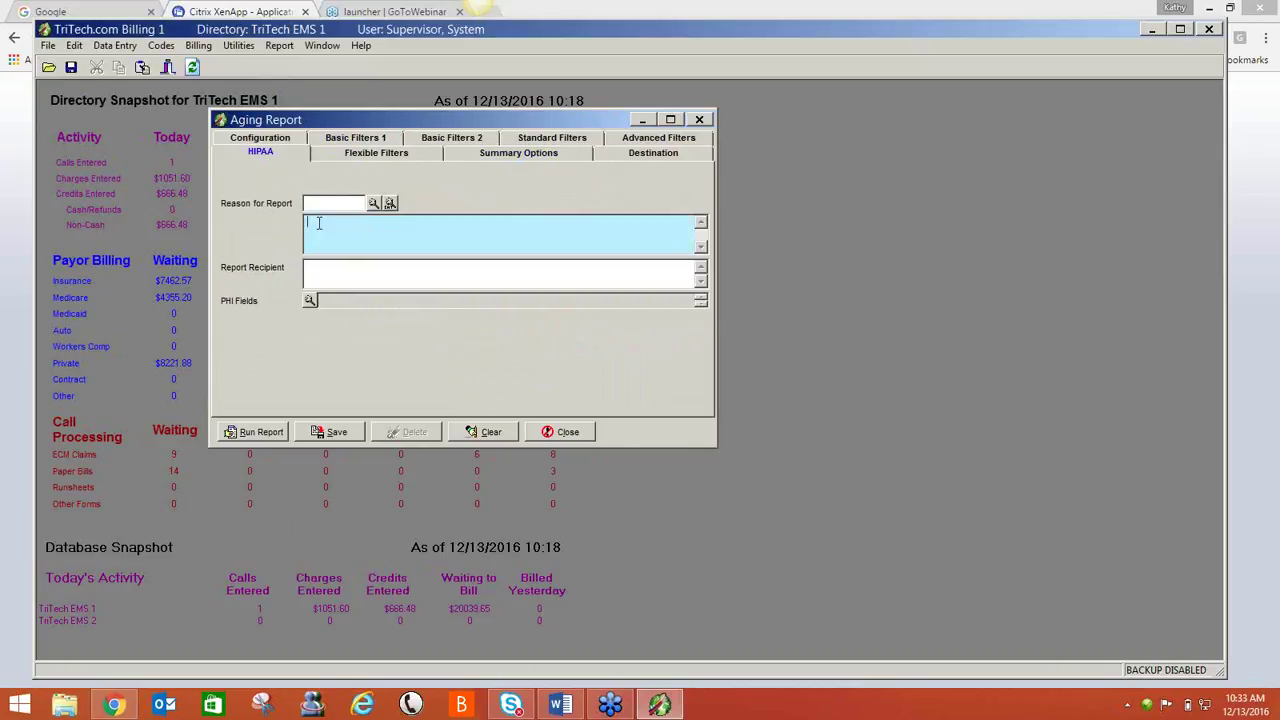
pyautogui.write('tpo')
pyautogui.press('Tab')
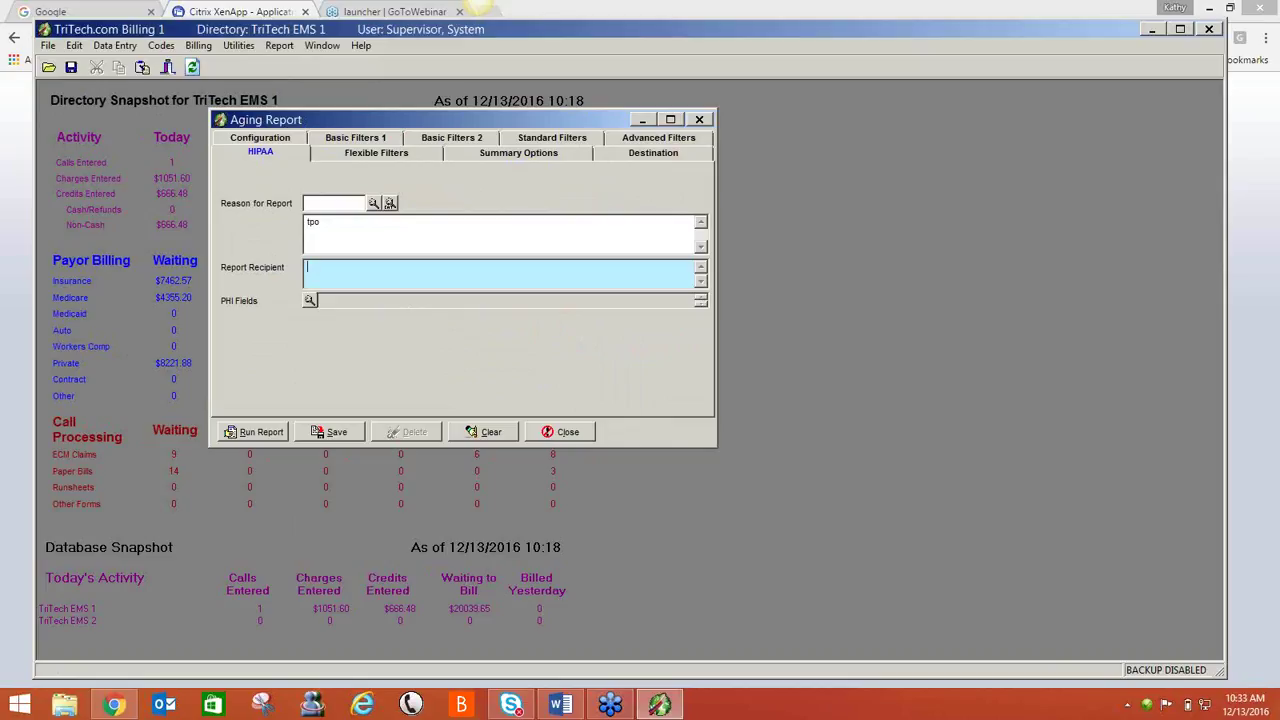
pyautogui.write('Billing')
# - Generate the Aging Summary as of December 31, 2016, then close its preview
pyautogui.click(250, 433)
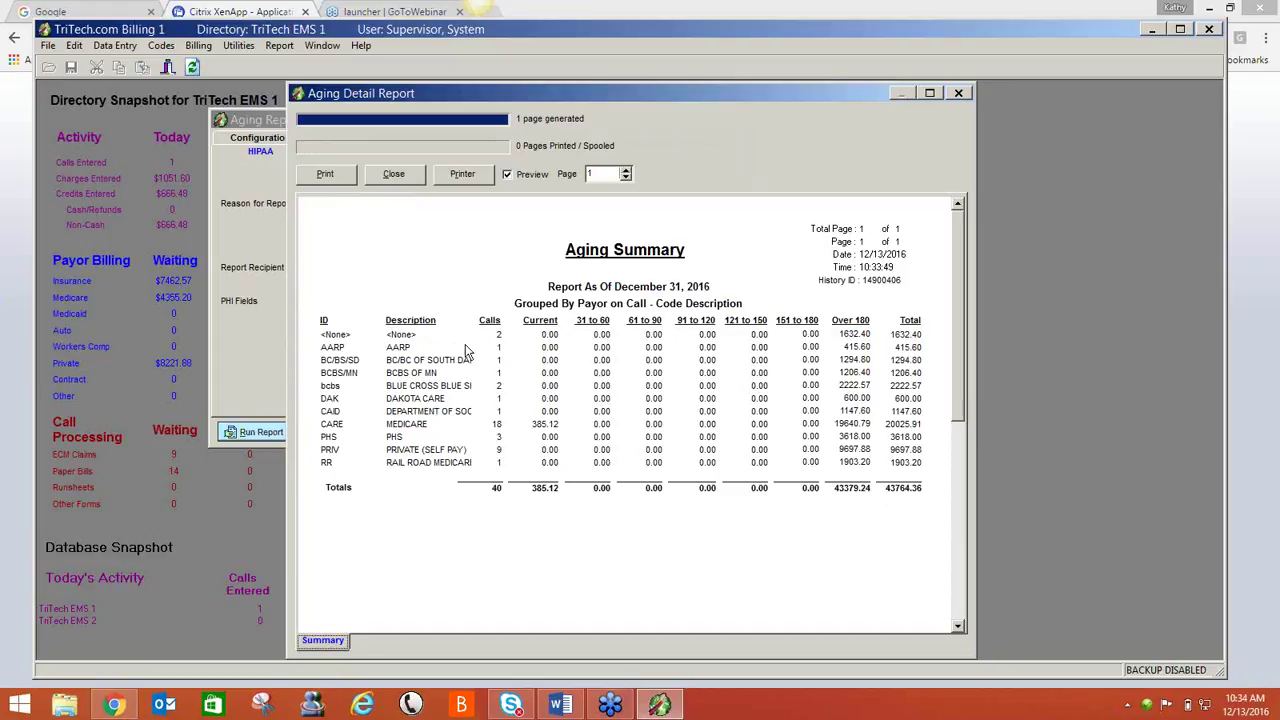
pyautogui.click(405, 178)
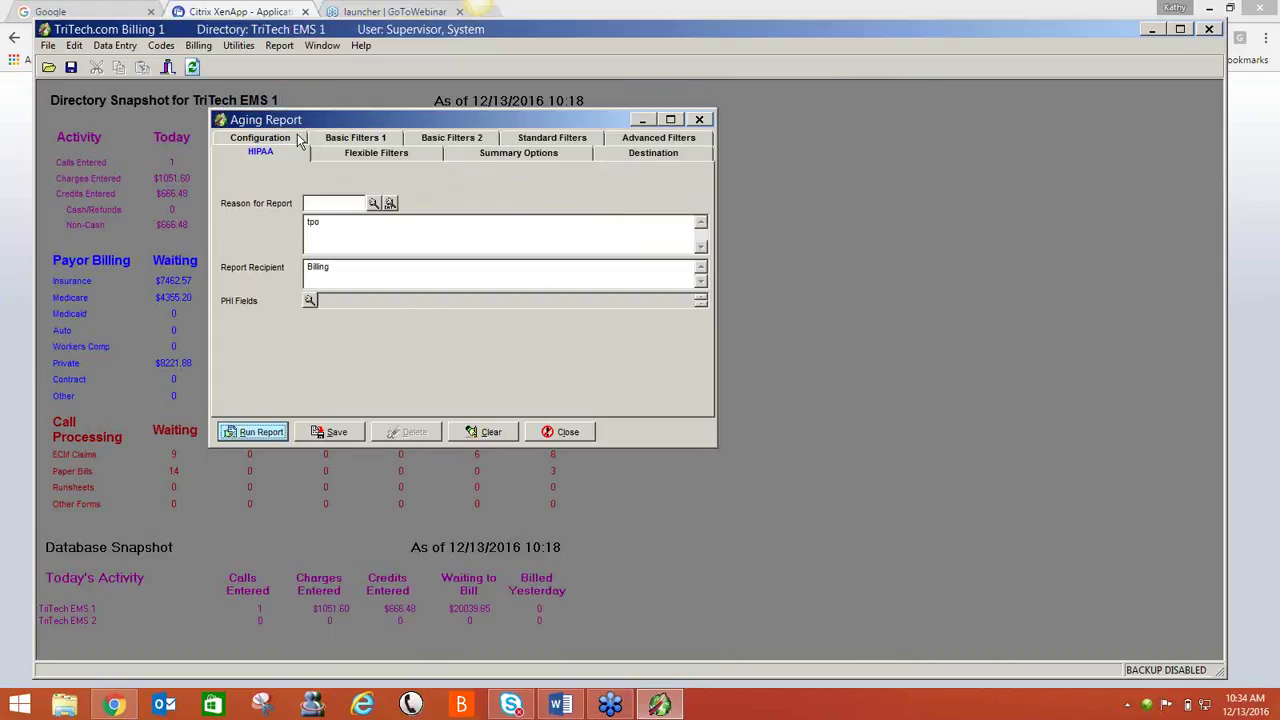
# - Add the Call Detail report grouped by Payor on Call, generate the 3-page report, then close it
pyautogui.click(302, 141)
pyautogui.click(393, 268)
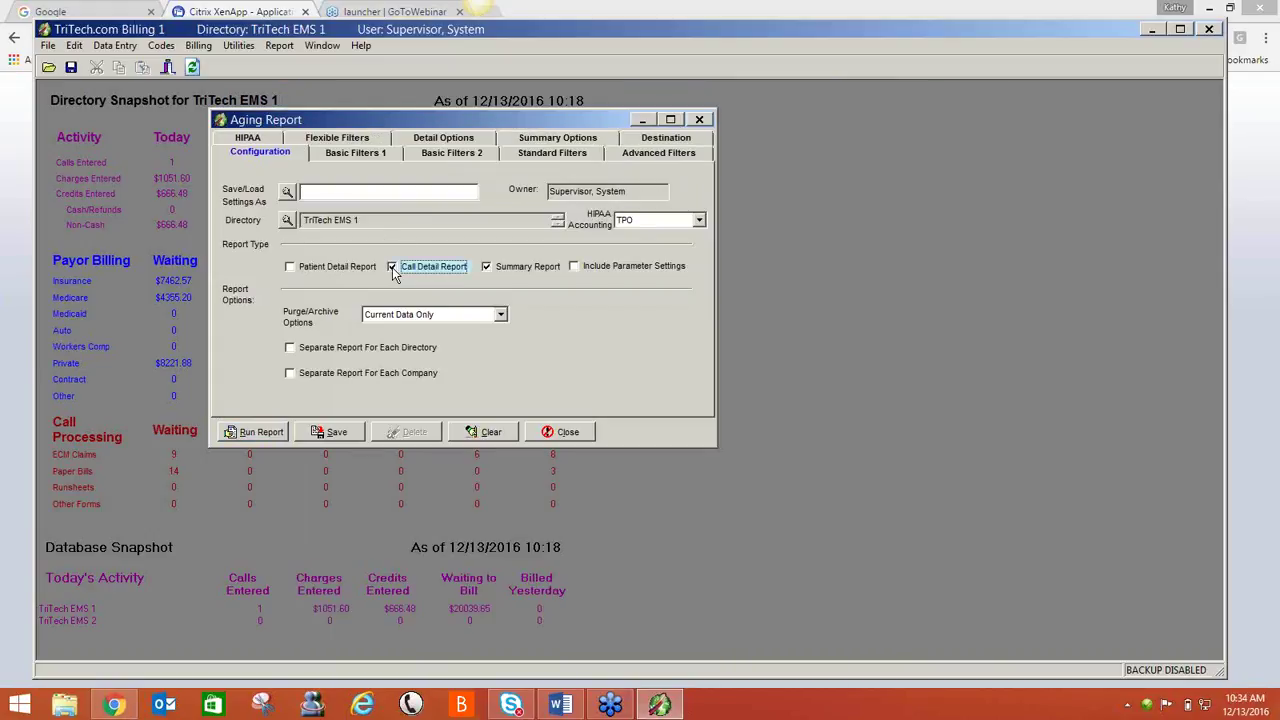
pyautogui.click(420, 141)
pyautogui.click(479, 190)
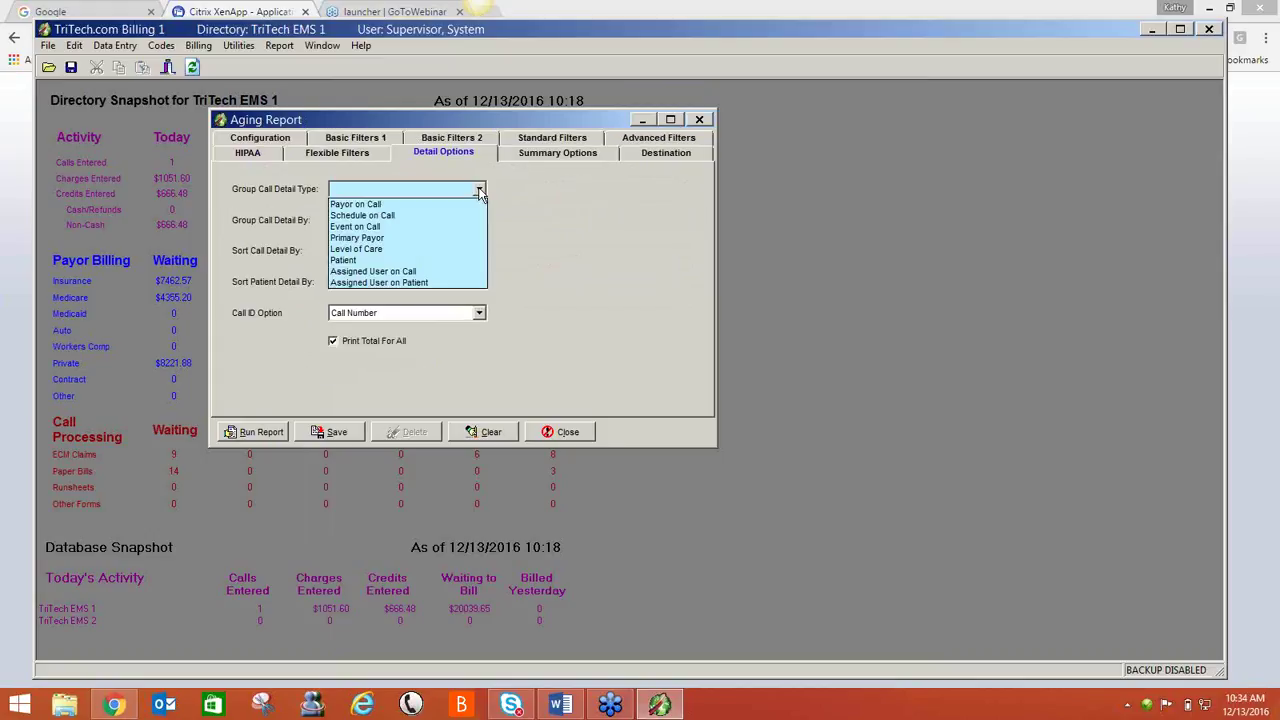
pyautogui.click(454, 207)
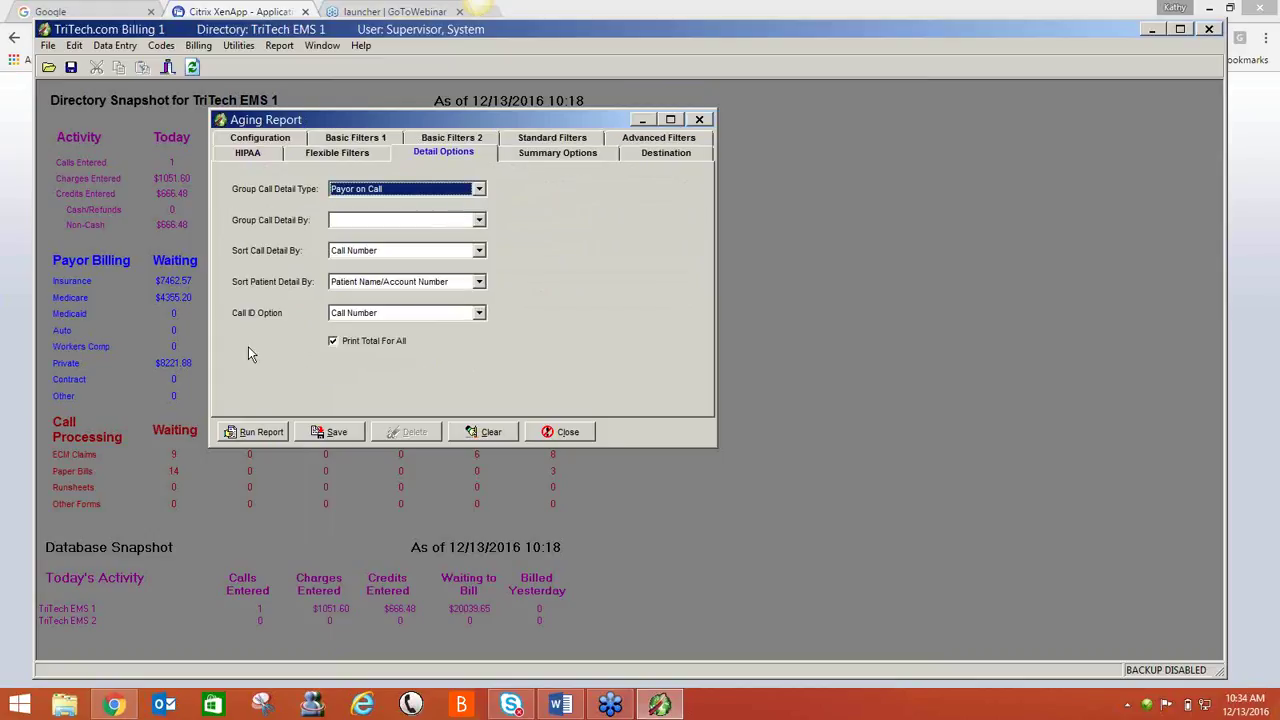
pyautogui.click(250, 436)
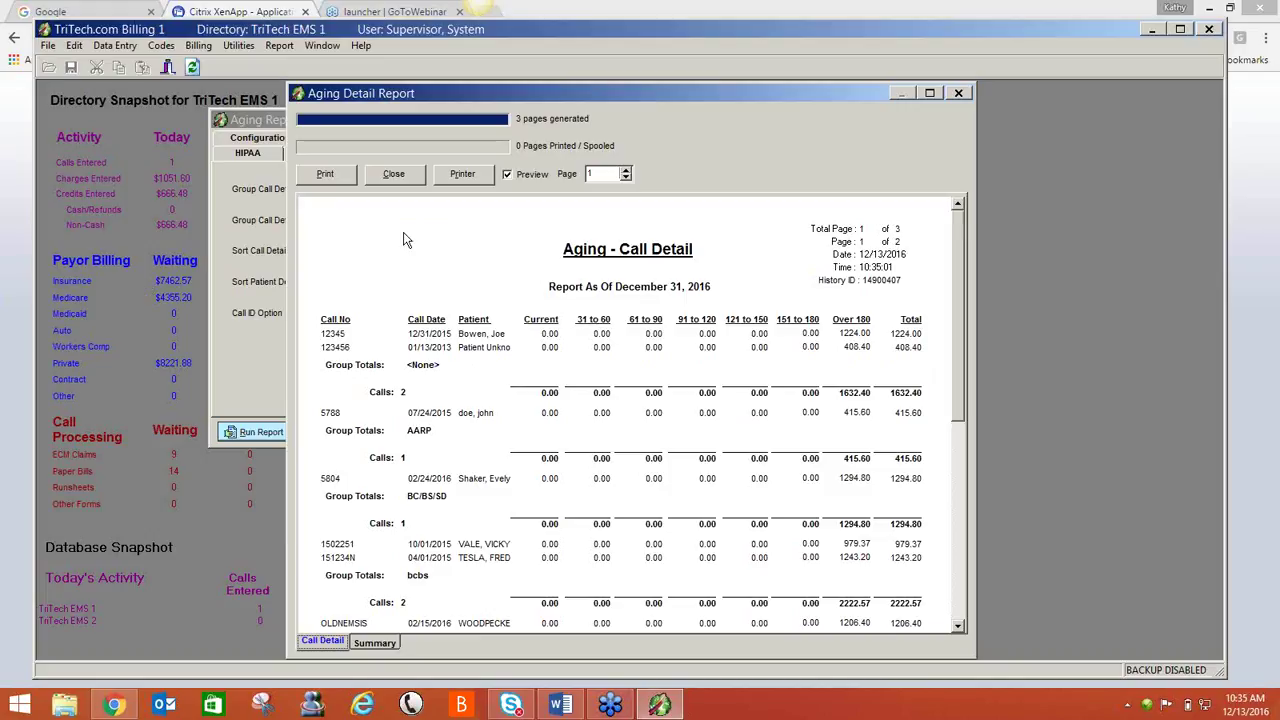
pyautogui.click(394, 175)
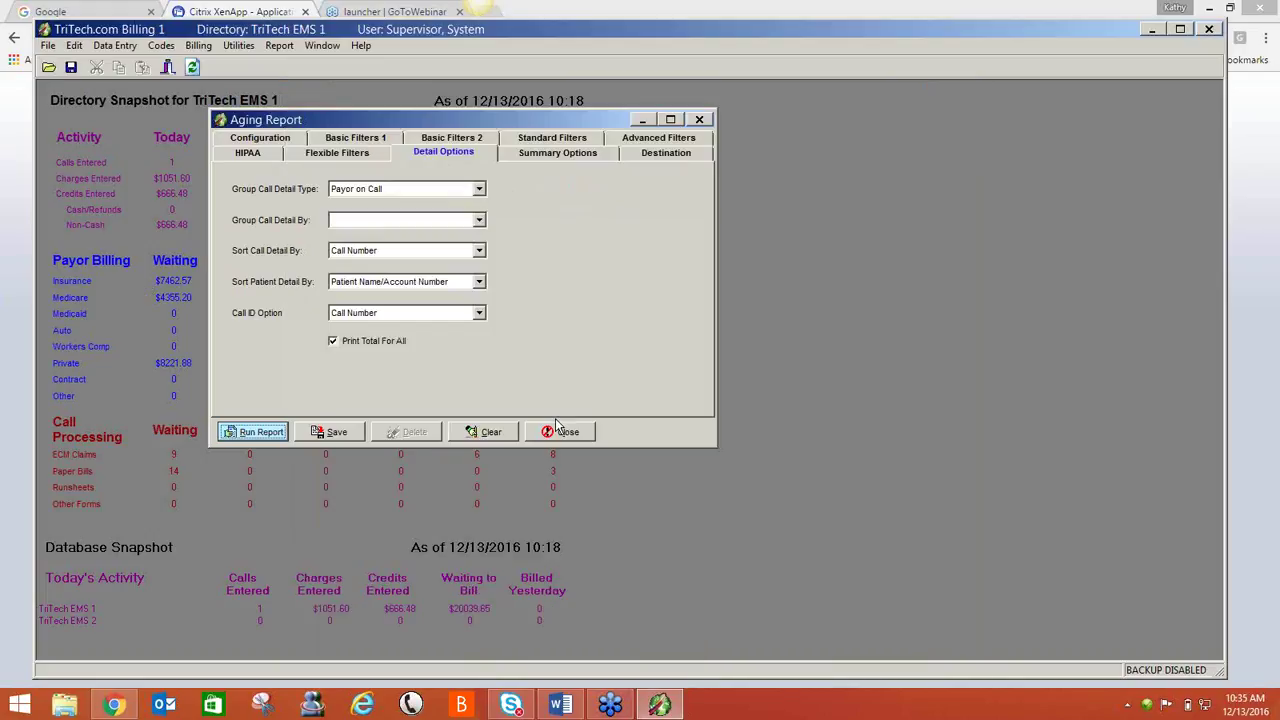
# - Close the Aging Report without saving its parameters and bring up the Call Report settings
pyautogui.click(562, 431)
pyautogui.click(640, 390)
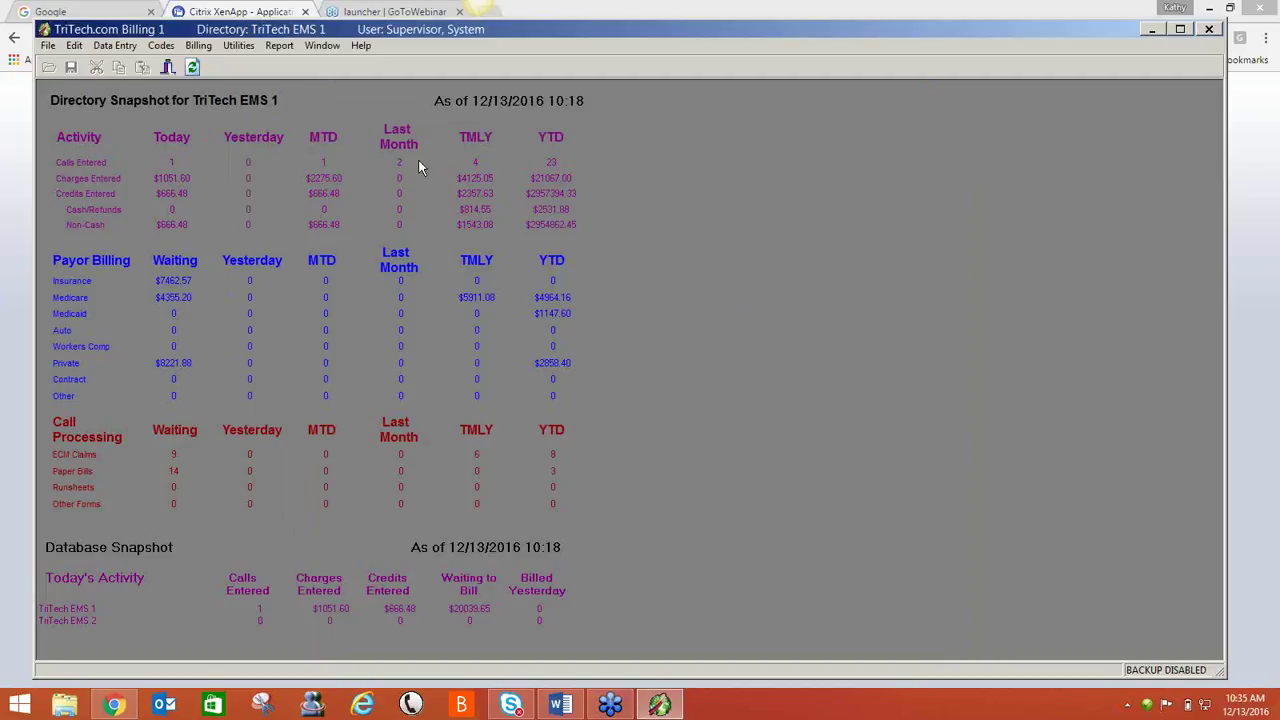
pyautogui.click(280, 46)
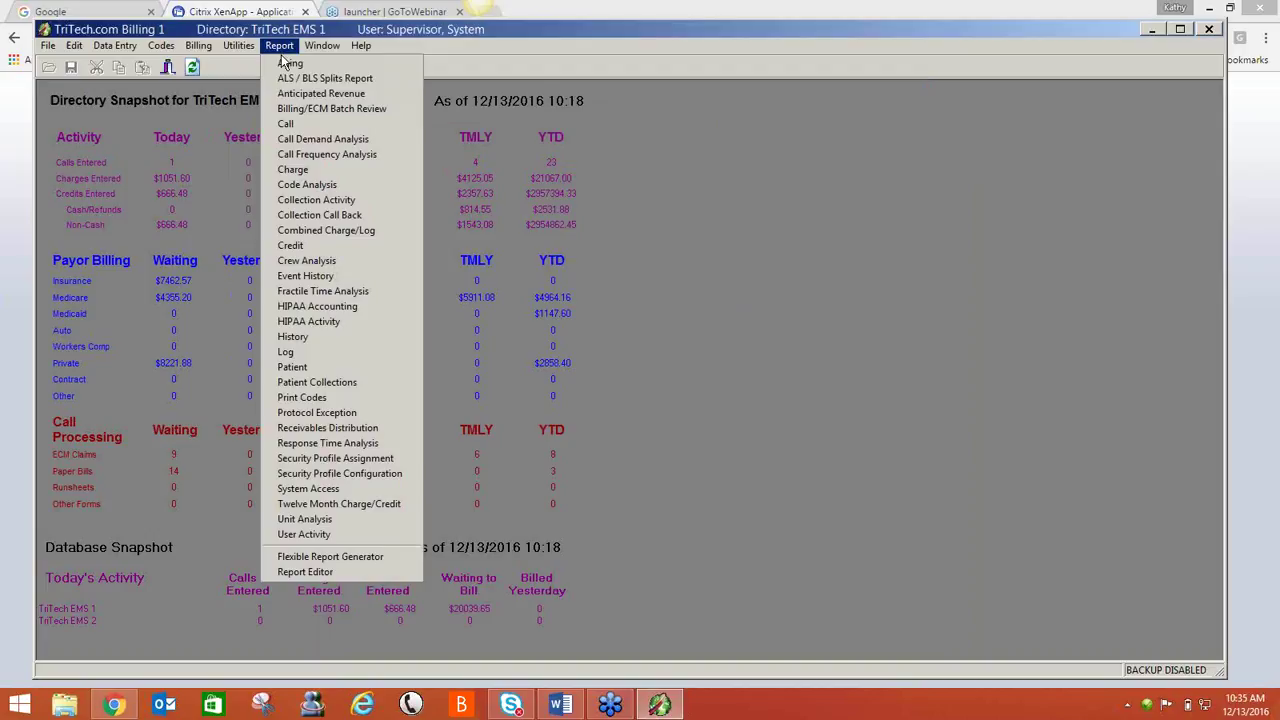
pyautogui.click(287, 123)
pyautogui.moveTo(297, 107); pyautogui.dragTo(462, 134)
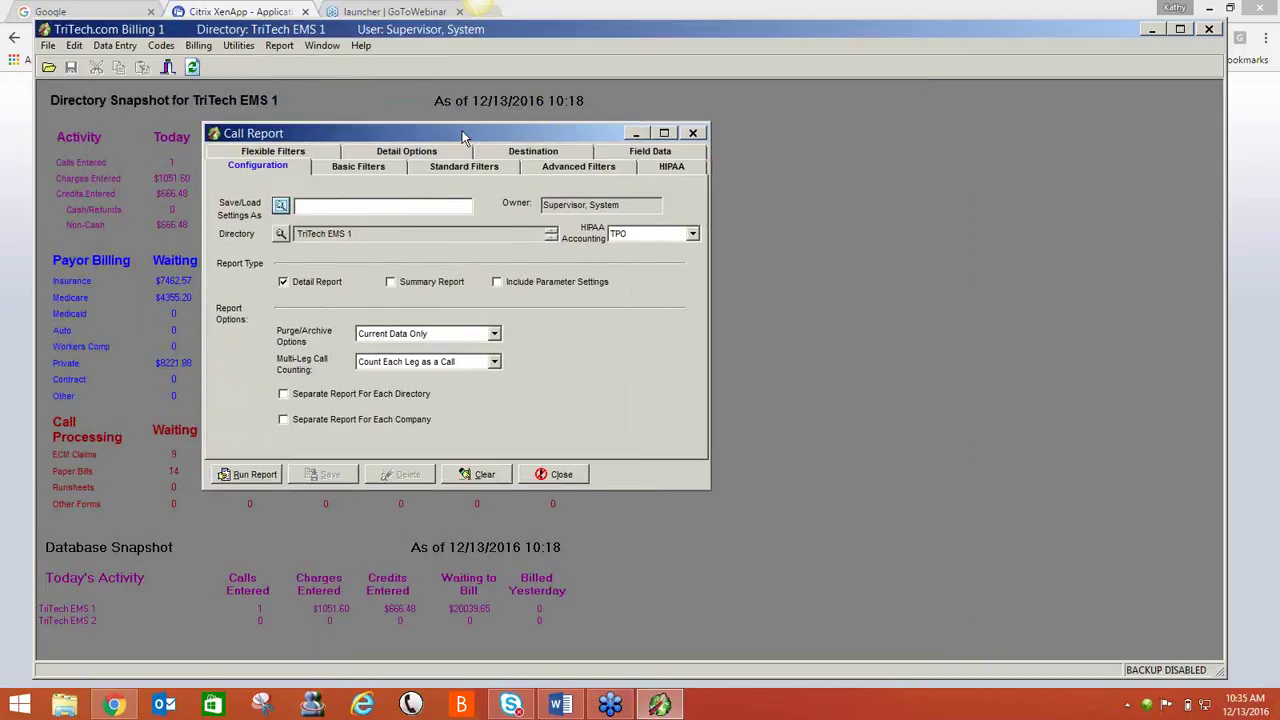
# - Switch the Call Report to a summary report with the detail report turned off
pyautogui.click(391, 282)
pyautogui.click(320, 283)
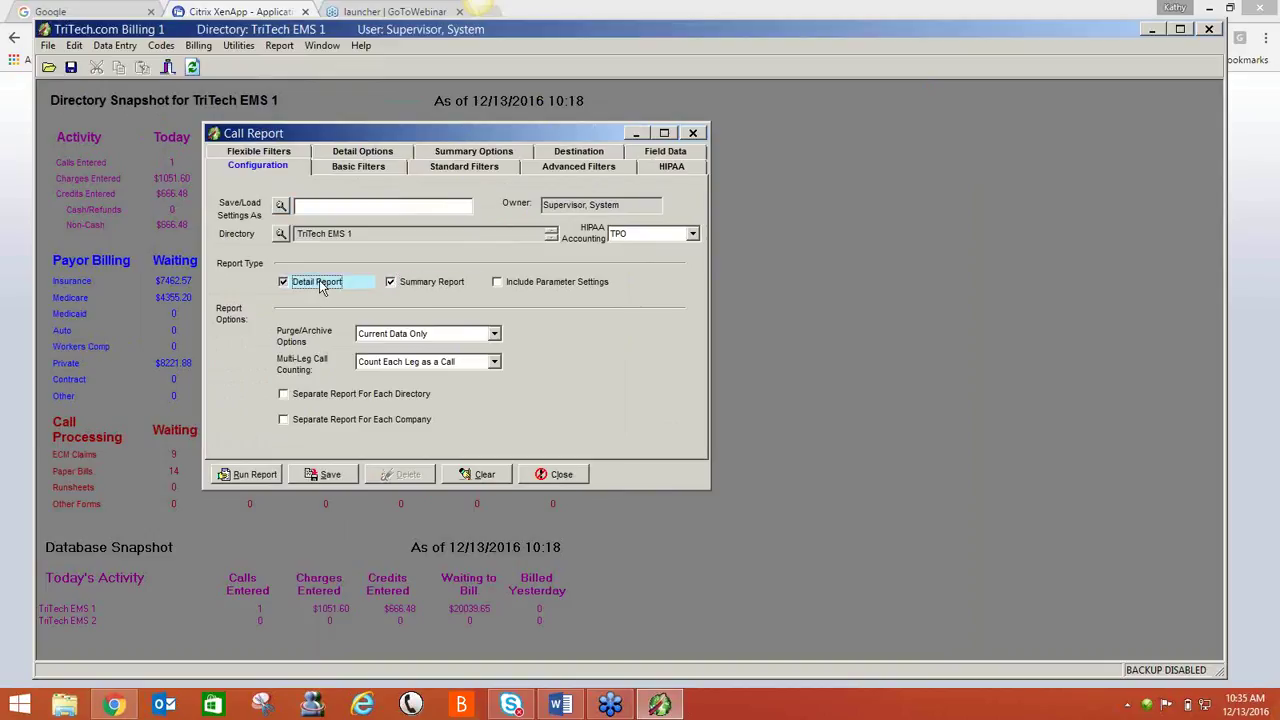
pyautogui.click(361, 173)
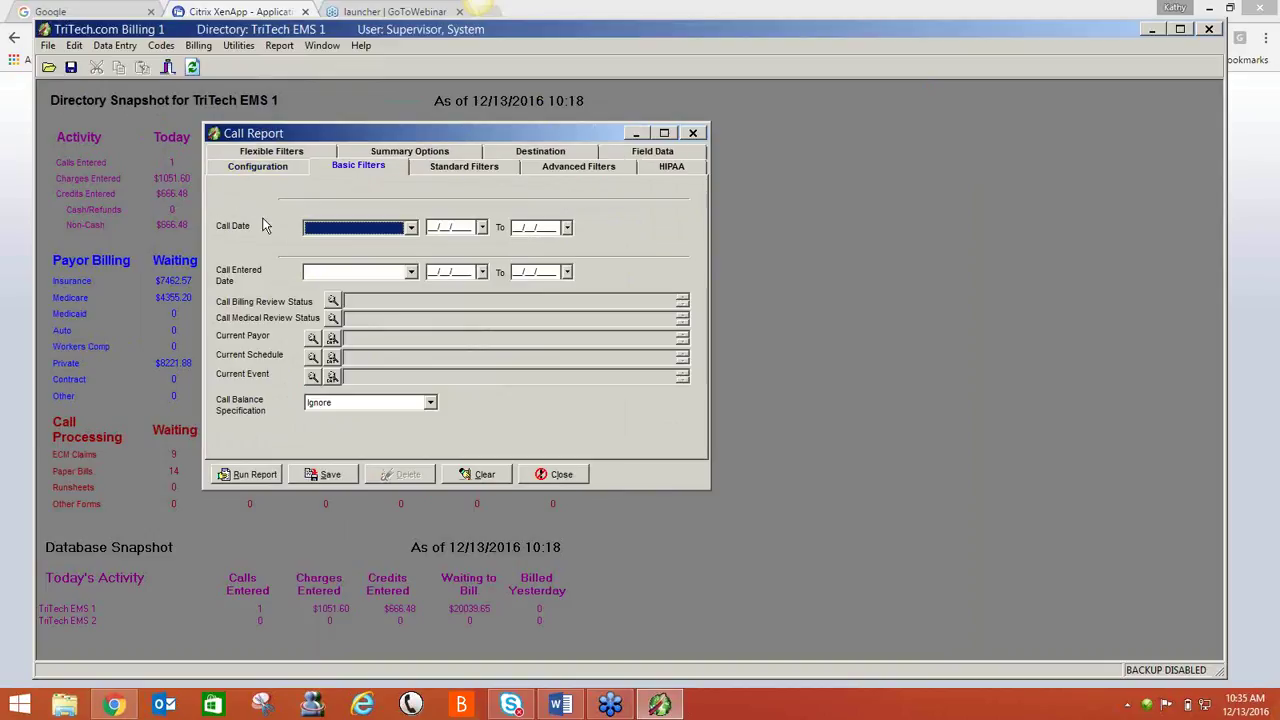
# - Filter call dates from 01/01/2016 to 12/31/2016
pyautogui.click(434, 227)
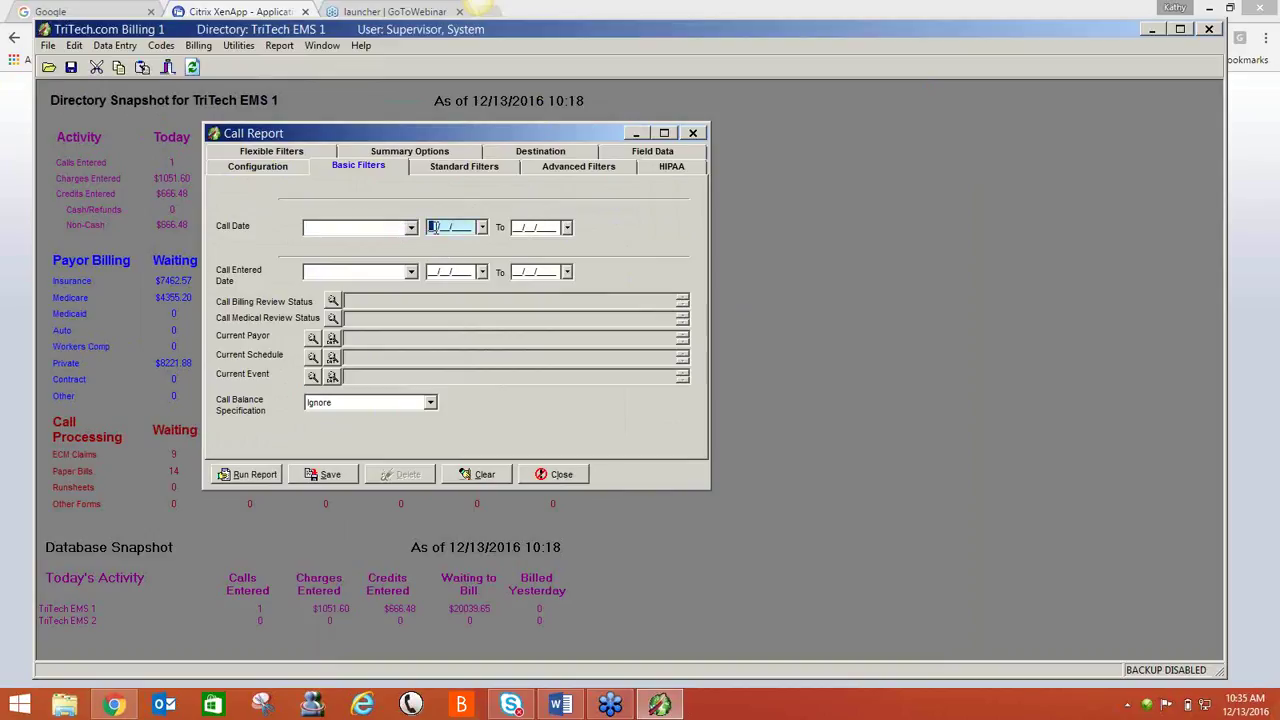
pyautogui.write('01/01/2016')
pyautogui.press('Tab')
pyautogui.write('12/31/201')
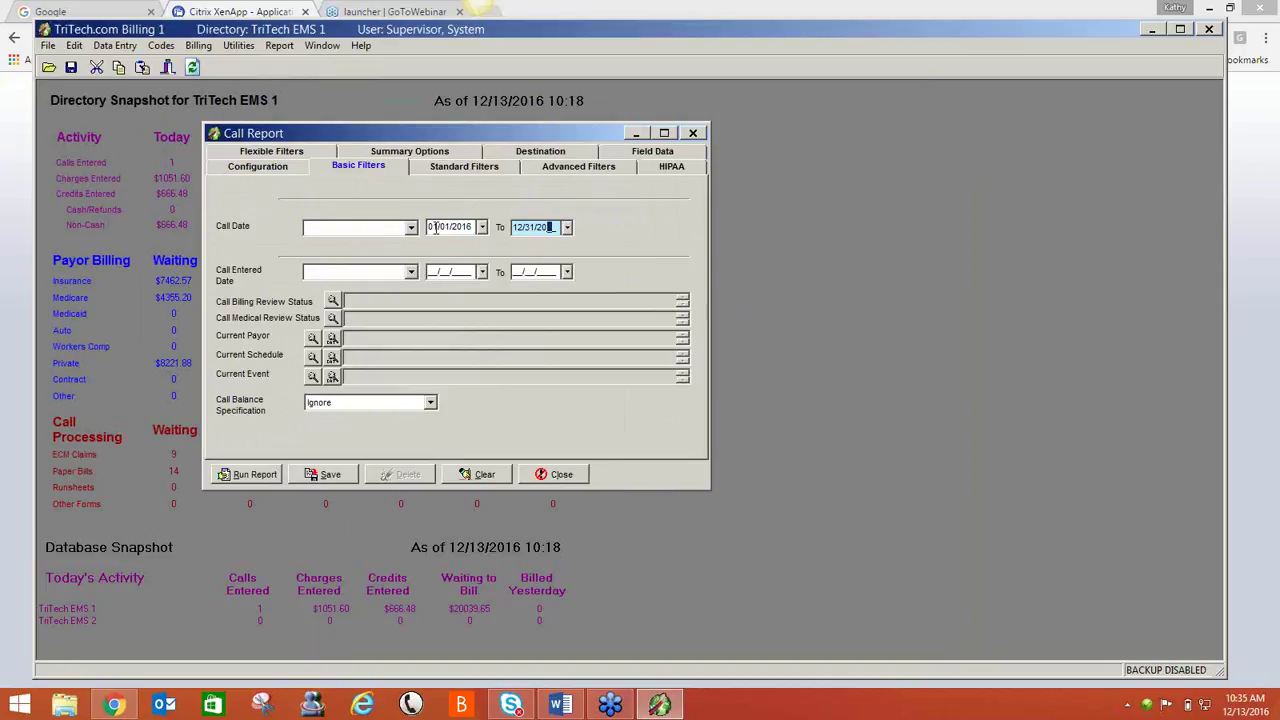
pyautogui.write('6')
pyautogui.click(452, 156)
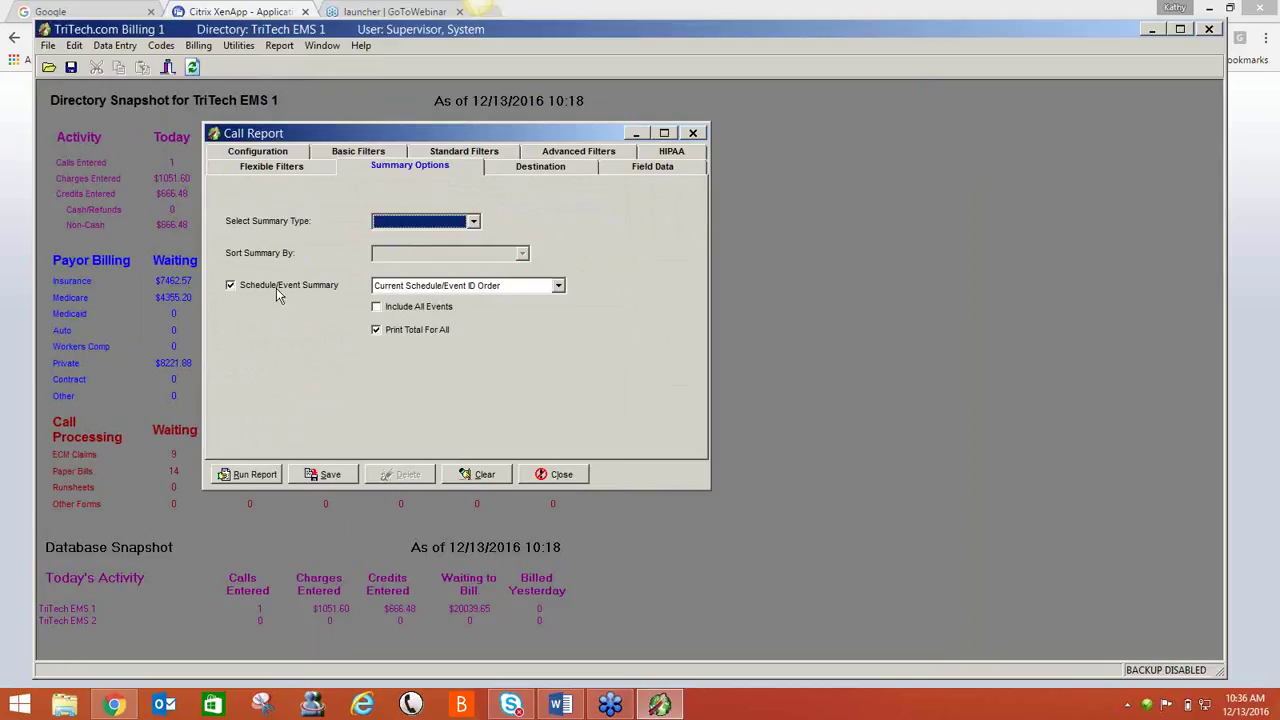
# - Turn off Schedule/Event Summary and set the summary type to Company
pyautogui.click(277, 288)
pyautogui.click(474, 222)
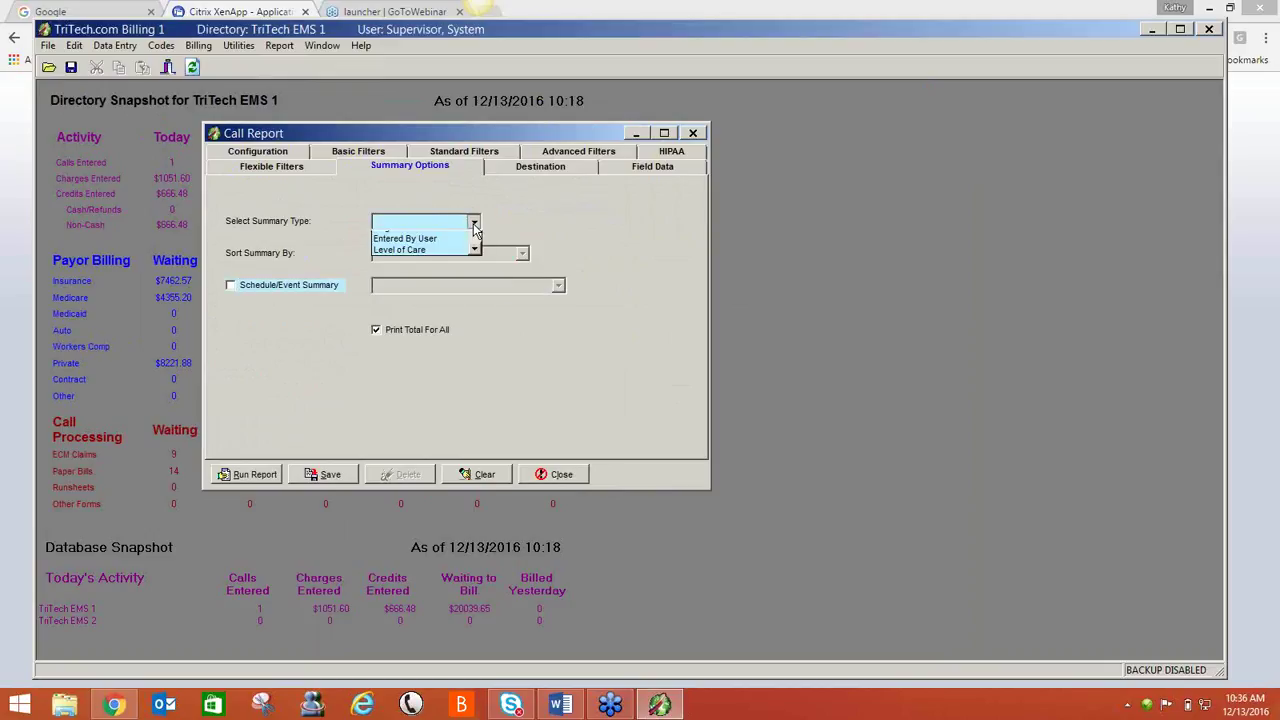
pyautogui.click(476, 315)
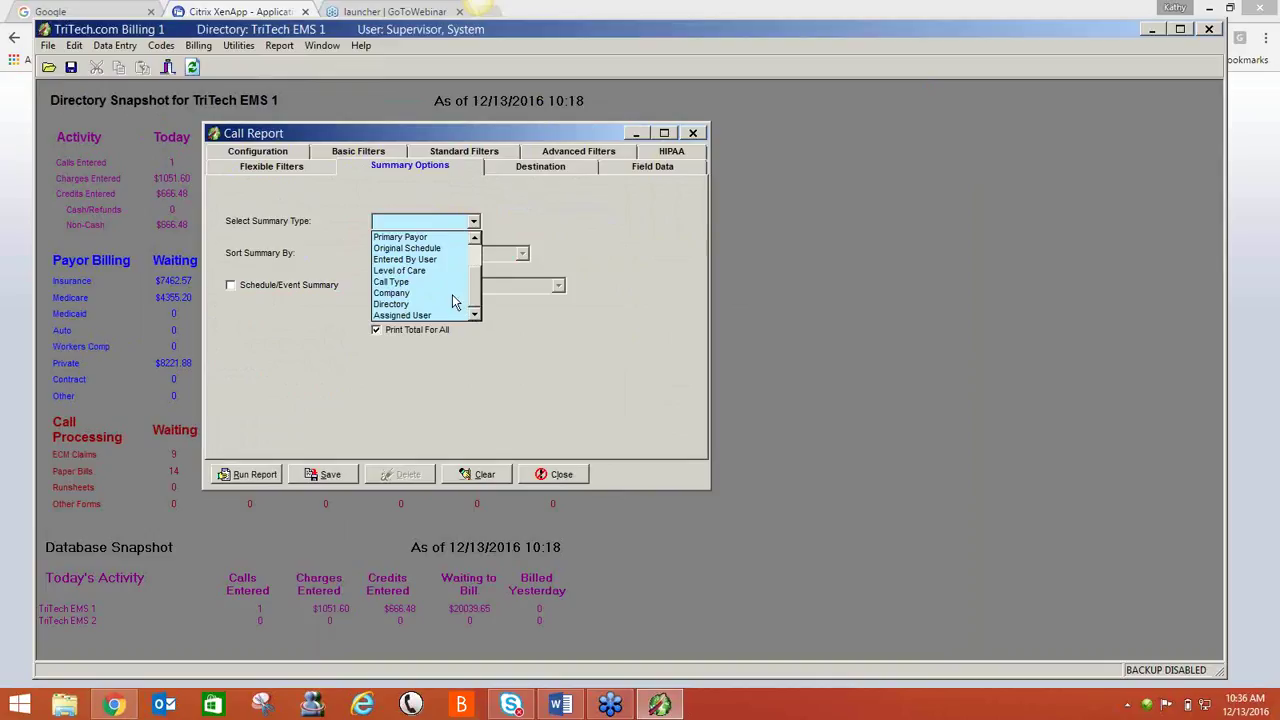
pyautogui.click(449, 293)
# - Run the Call Report without a reason or recipient, review the 25-call summary, and close it
pyautogui.click(229, 476)
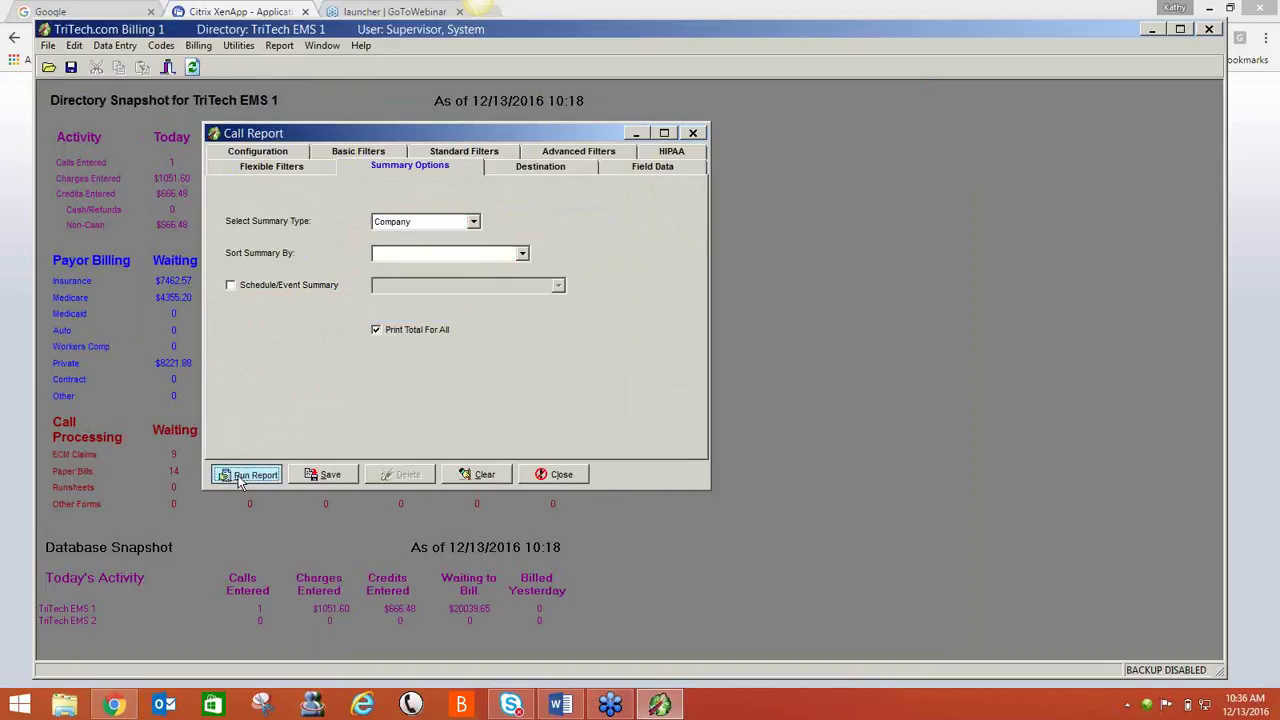
pyautogui.click(566, 396)
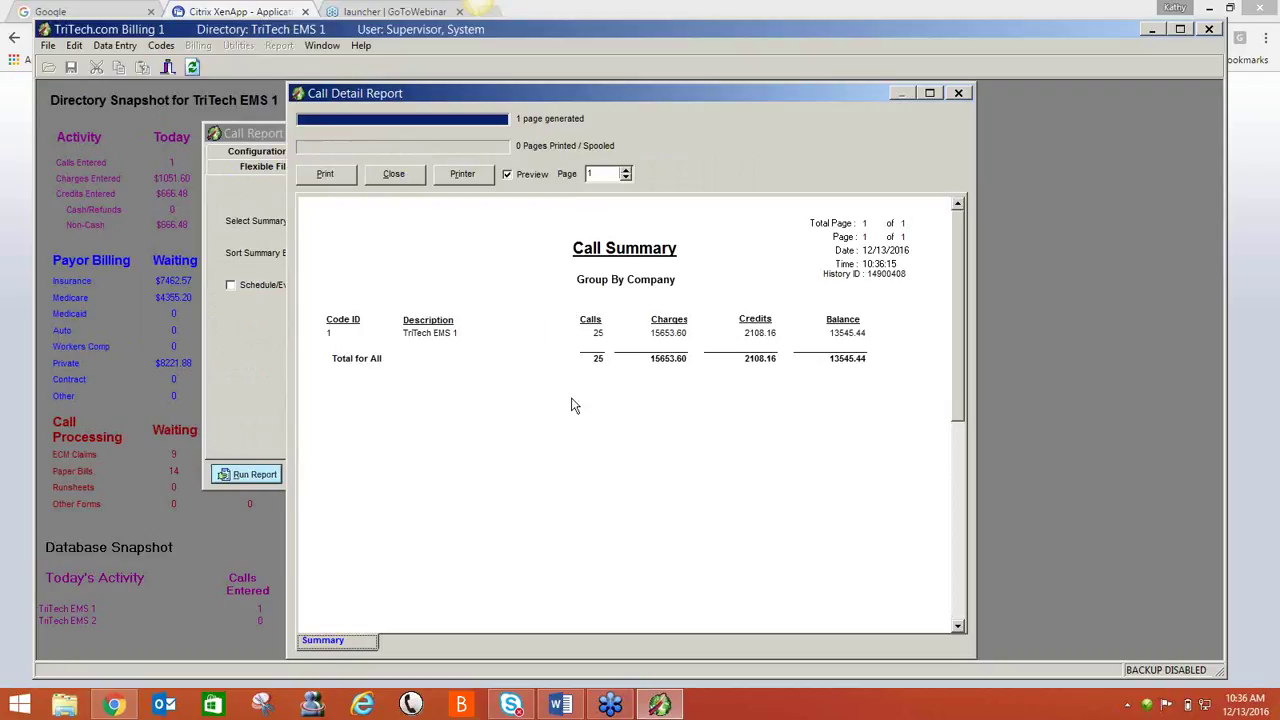
pyautogui.click(412, 178)
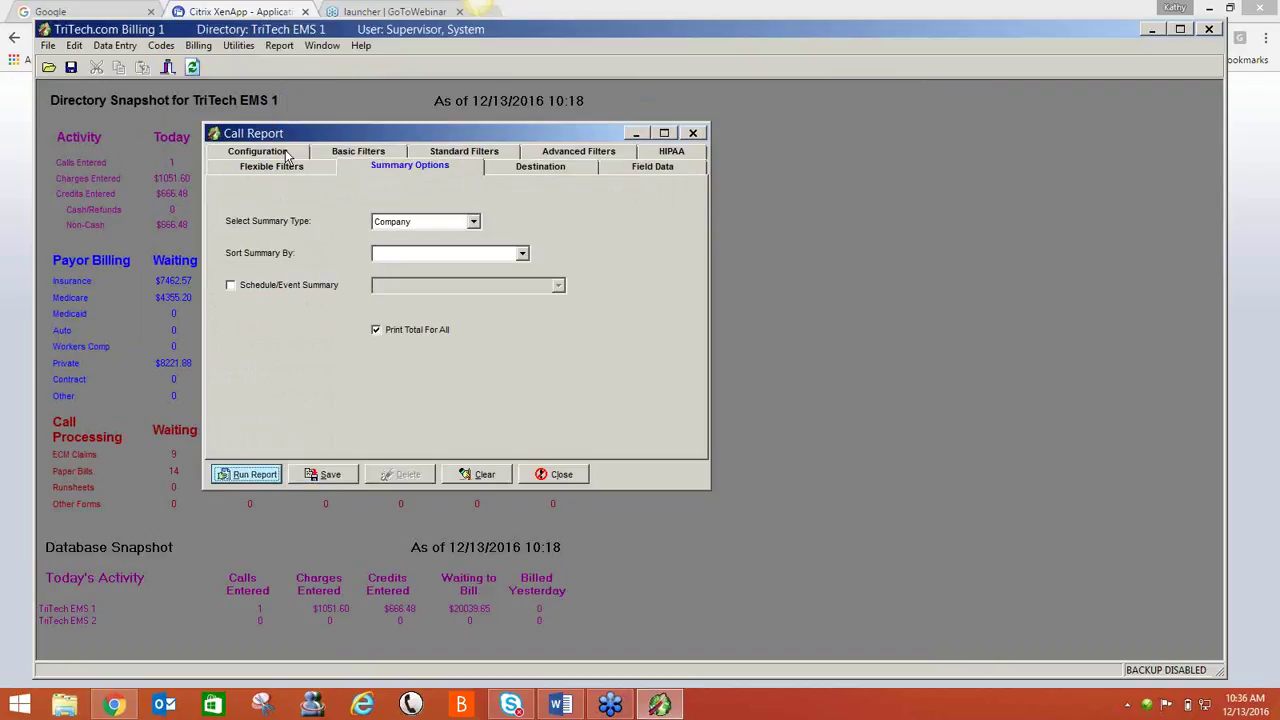
# - Change the call date range to 01/01/2015 through 12/31/2015
pyautogui.click(287, 155)
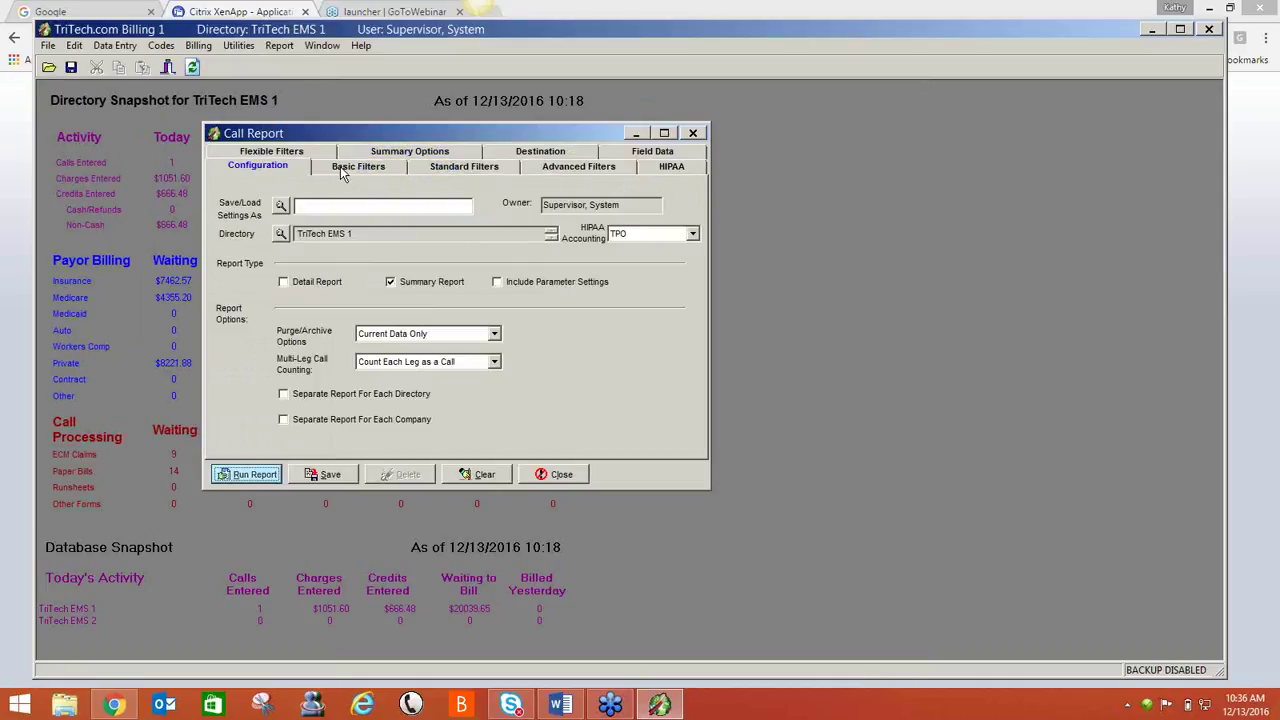
pyautogui.click(343, 170)
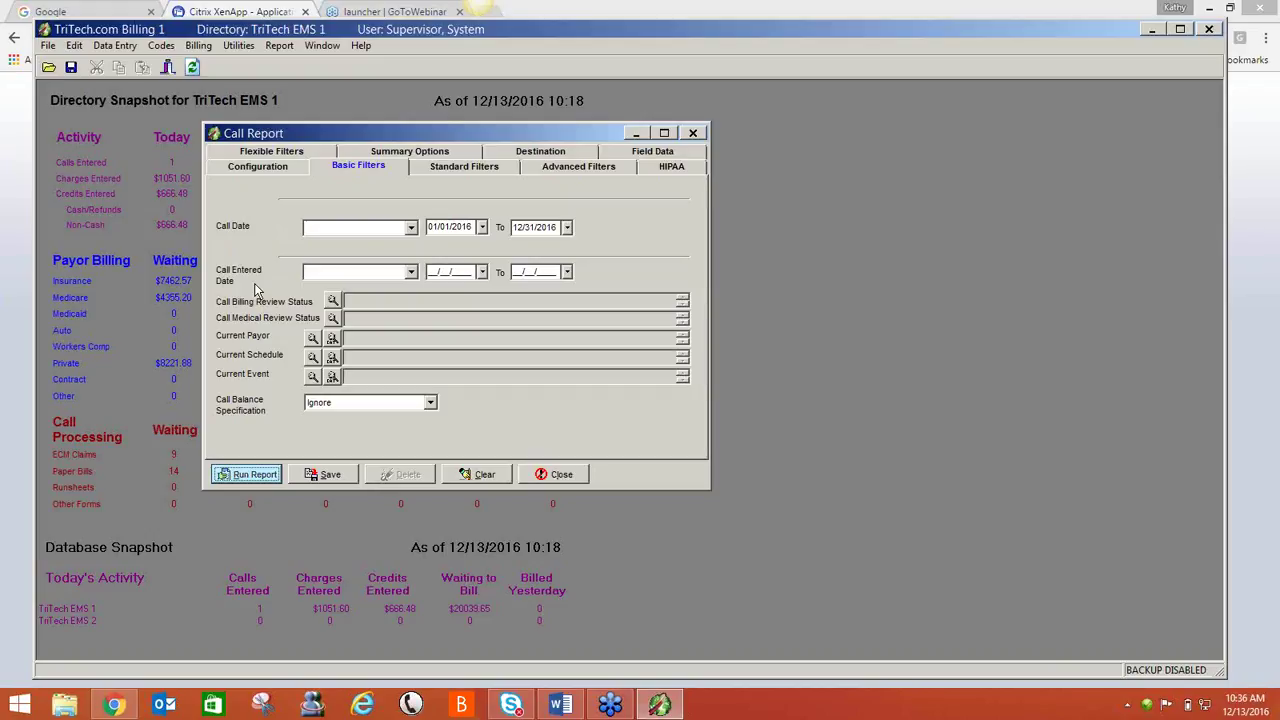
pyautogui.click(474, 227)
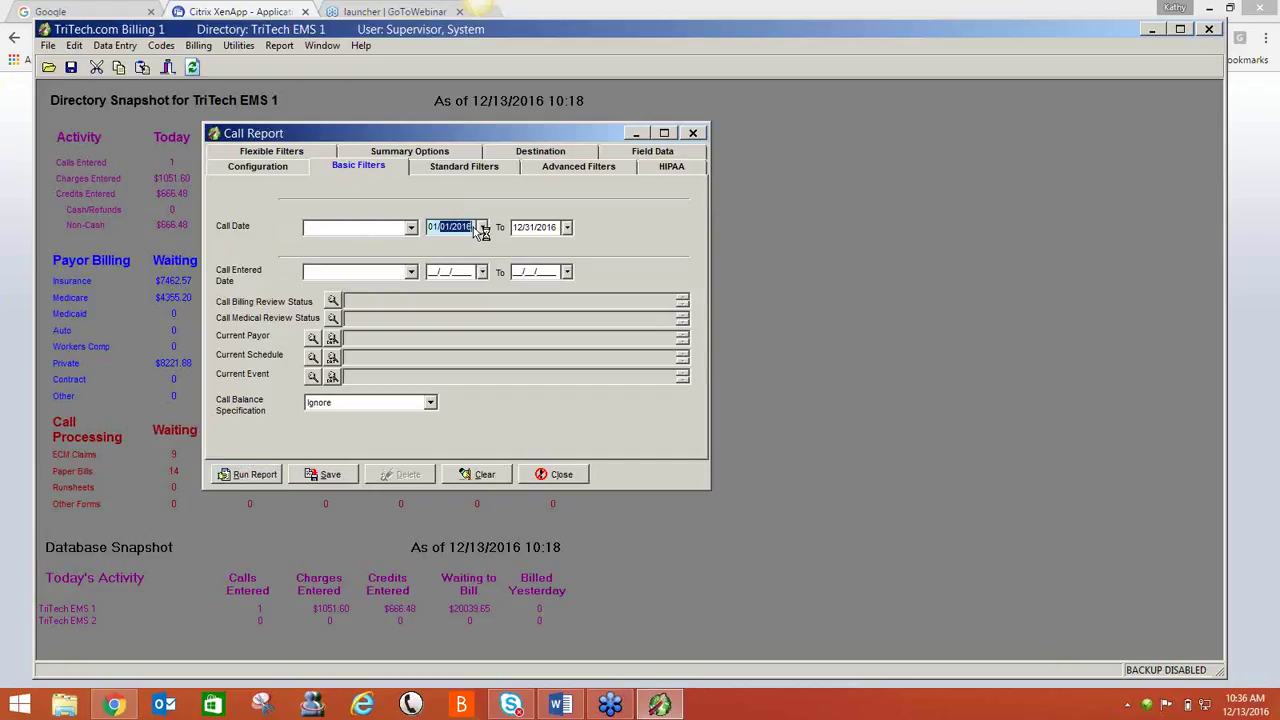
pyautogui.press('Down')
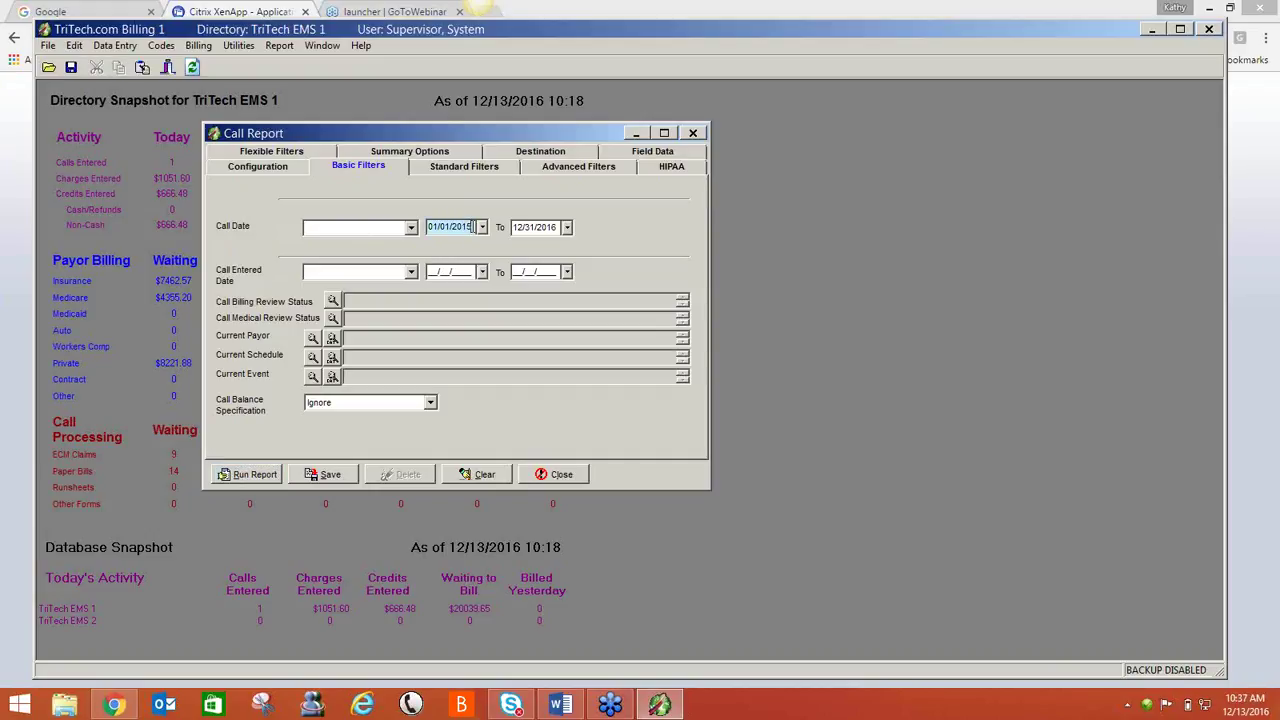
pyautogui.press('Tab')
pyautogui.press('Tab')
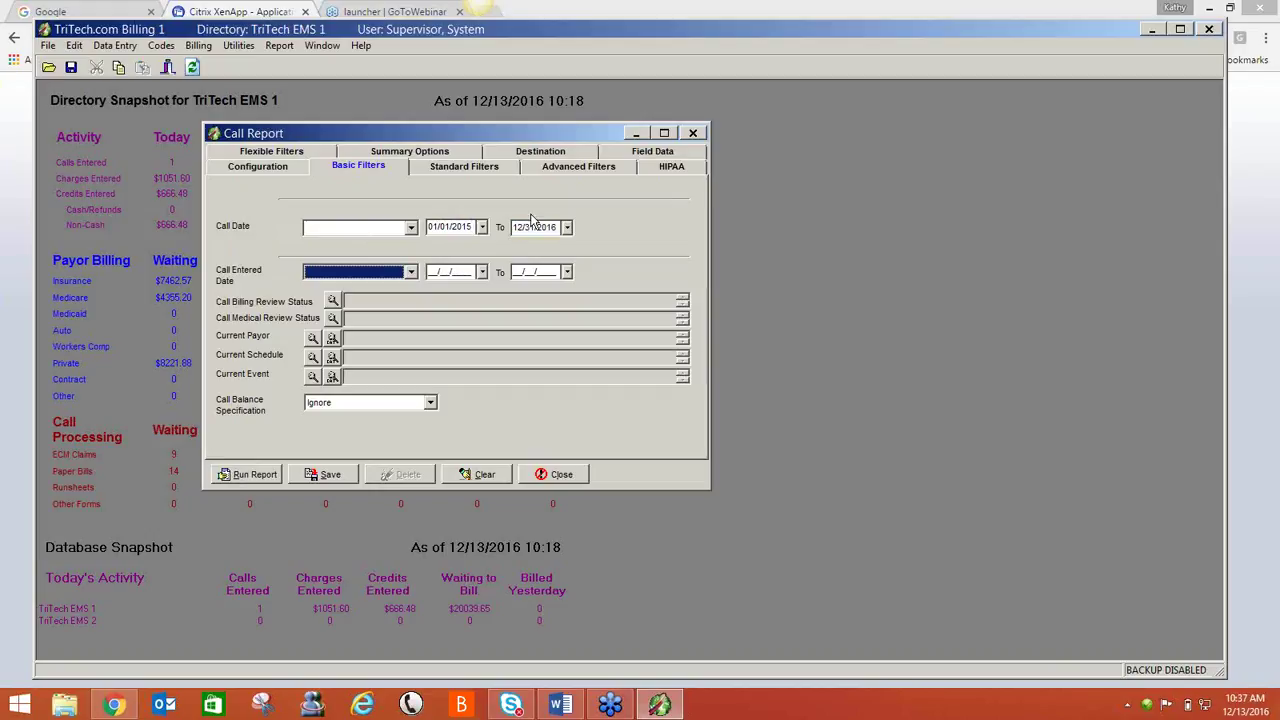
pyautogui.click(556, 227)
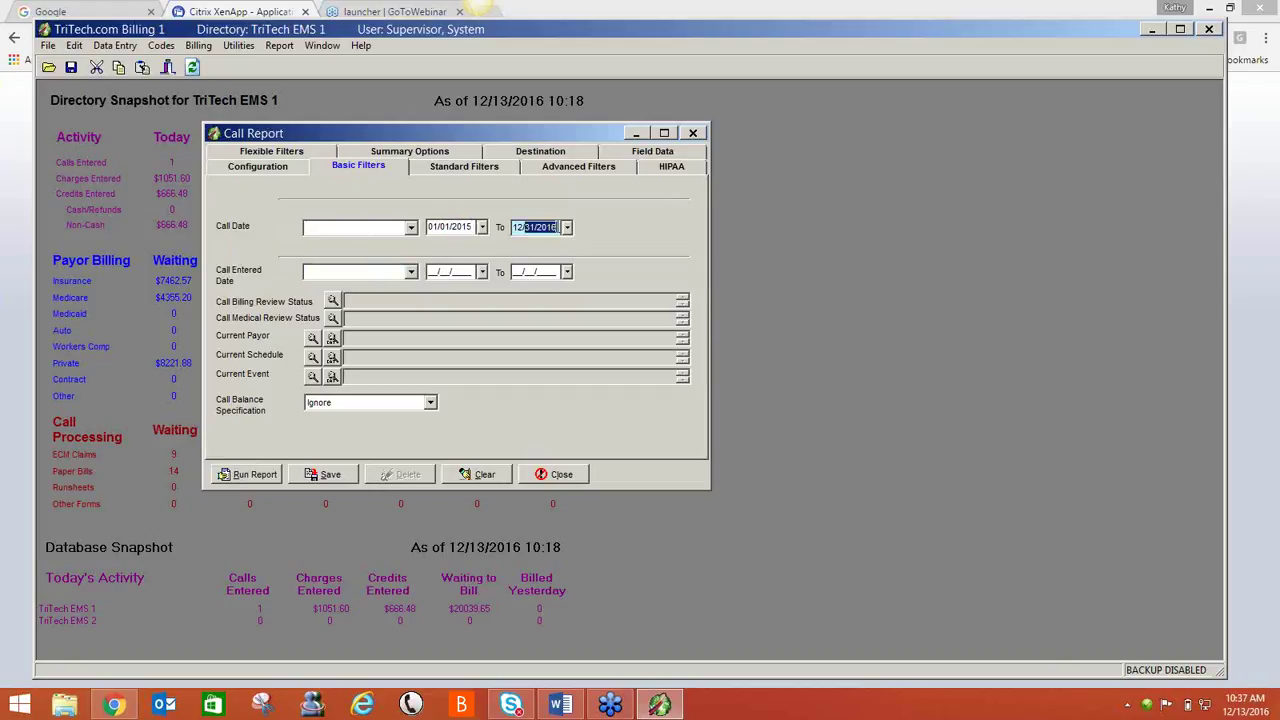
pyautogui.write('12/31/2015')
# - Rerun the company summary for 2015, showing 28 calls, then close the preview
pyautogui.click(249, 479)
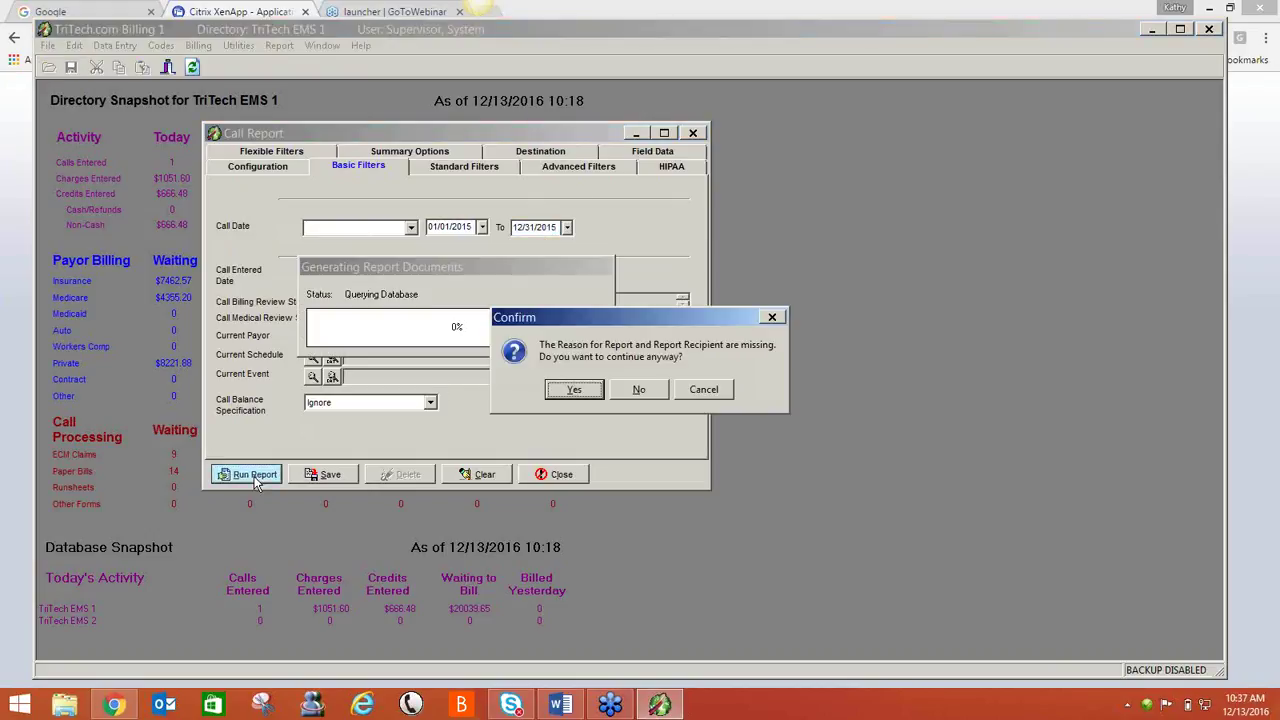
pyautogui.click(575, 391)
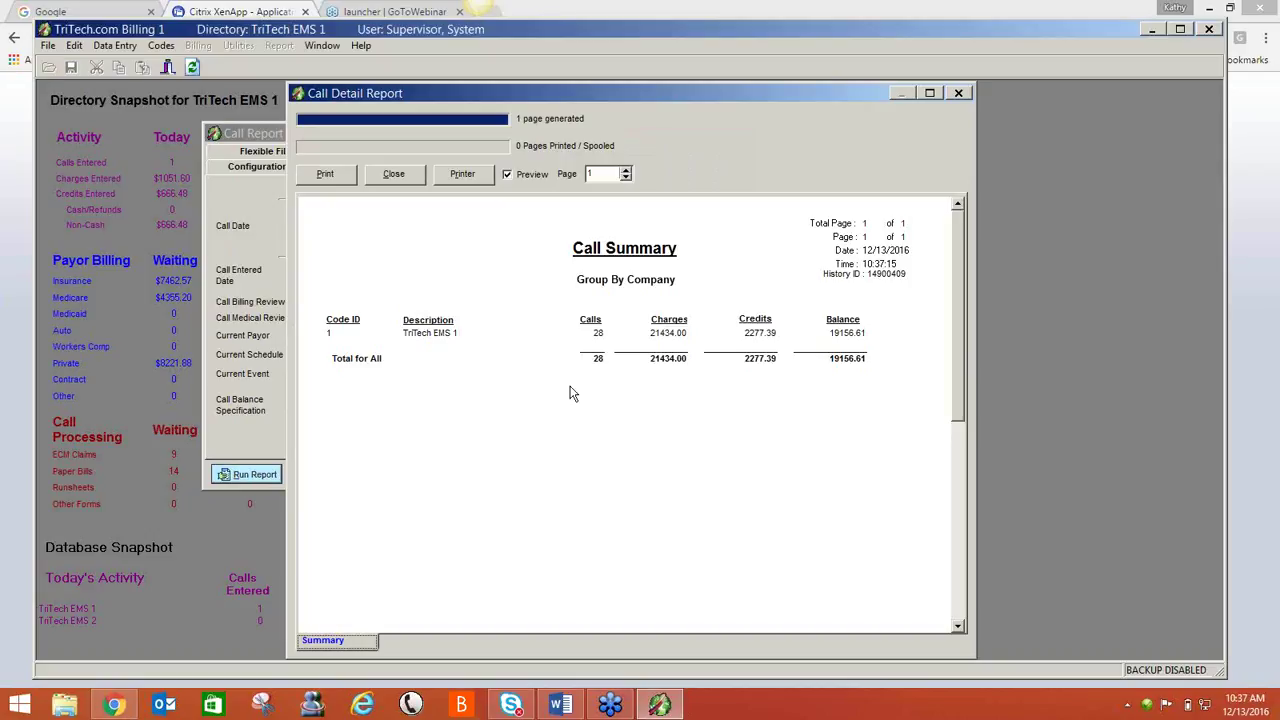
pyautogui.click(400, 176)
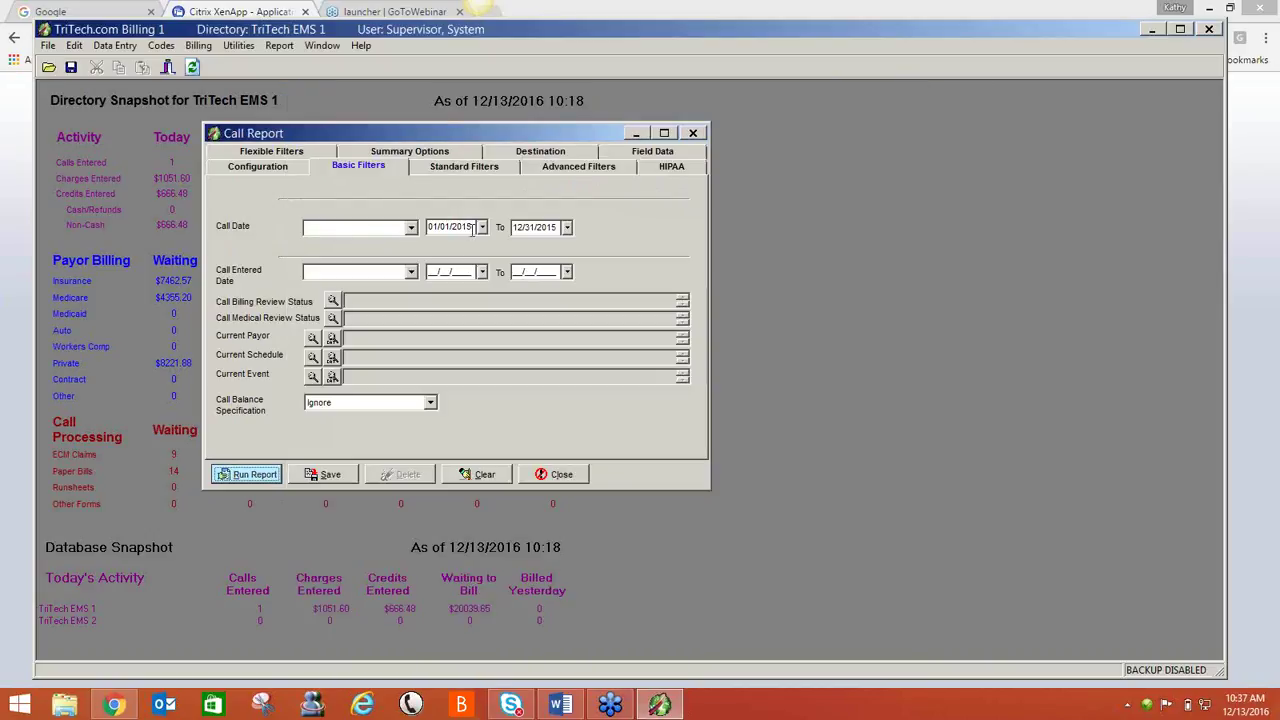
# - Change the starting and ending Call Date years back to 2016
pyautogui.click(558, 227)
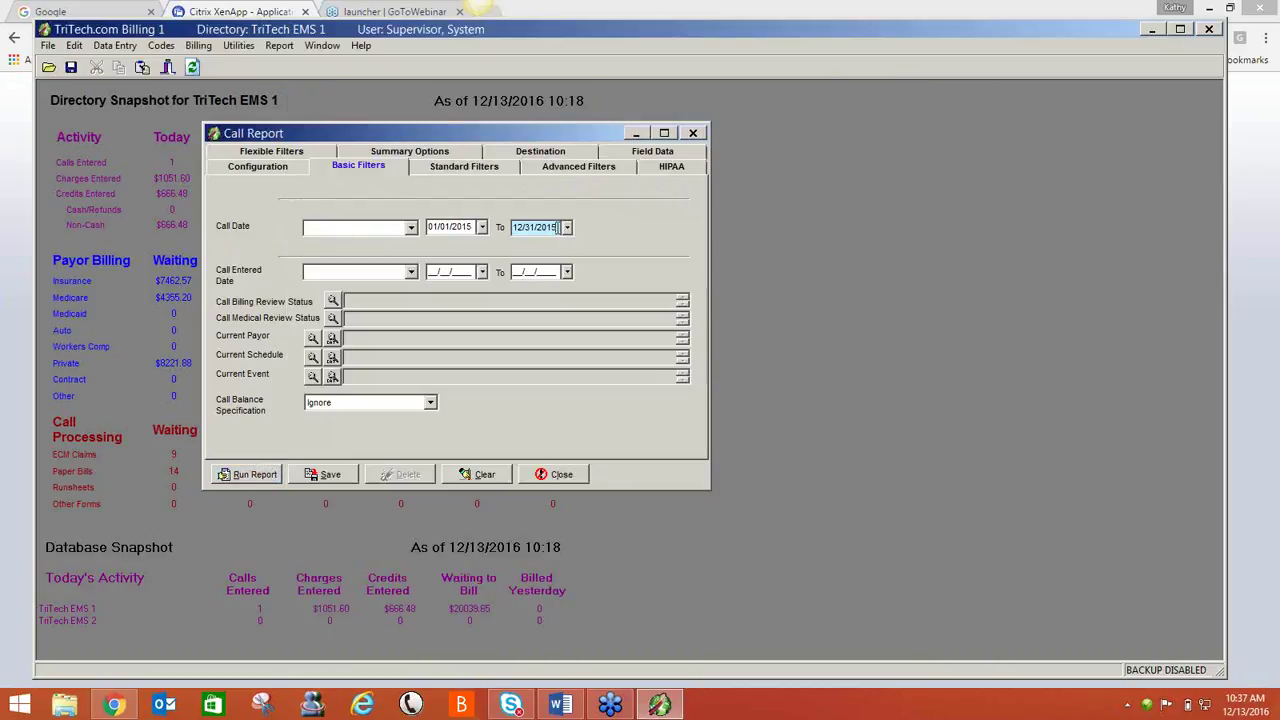
pyautogui.write('6')
pyautogui.click(473, 227)
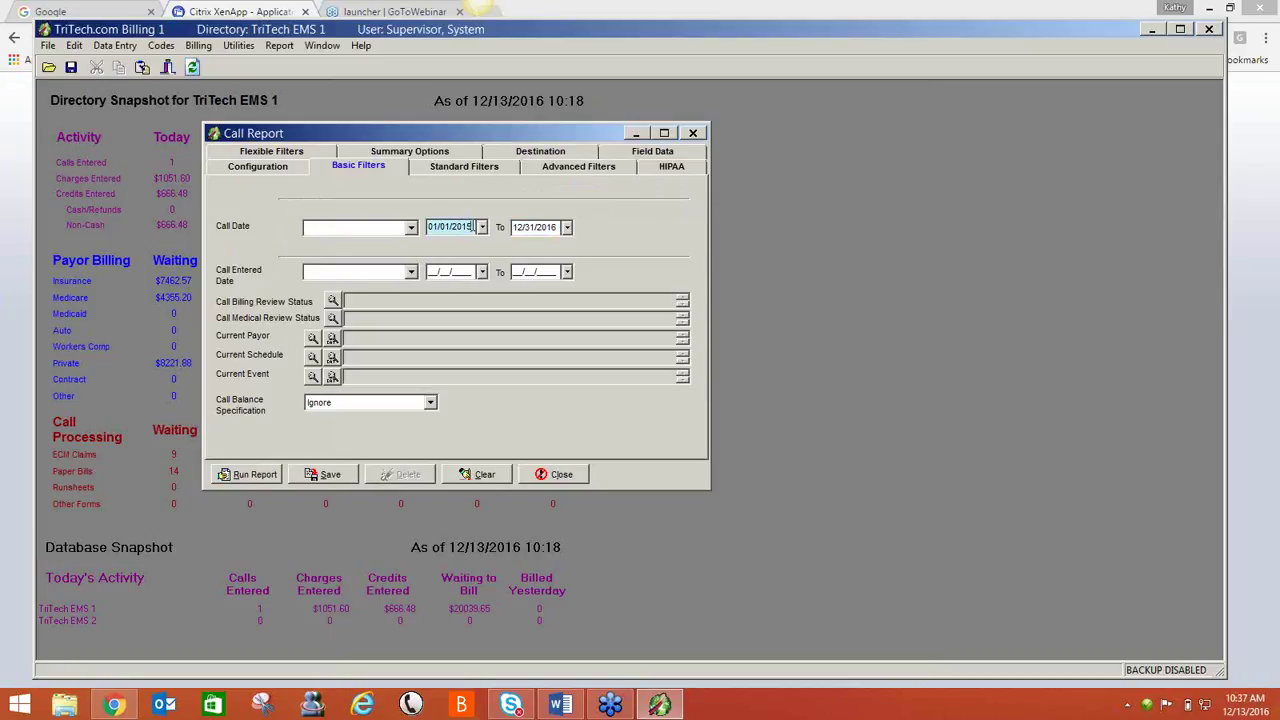
pyautogui.write('6')
# - Summarise by Current Payor sorted by Code Description and run the report without a reason
pyautogui.click(456, 150)
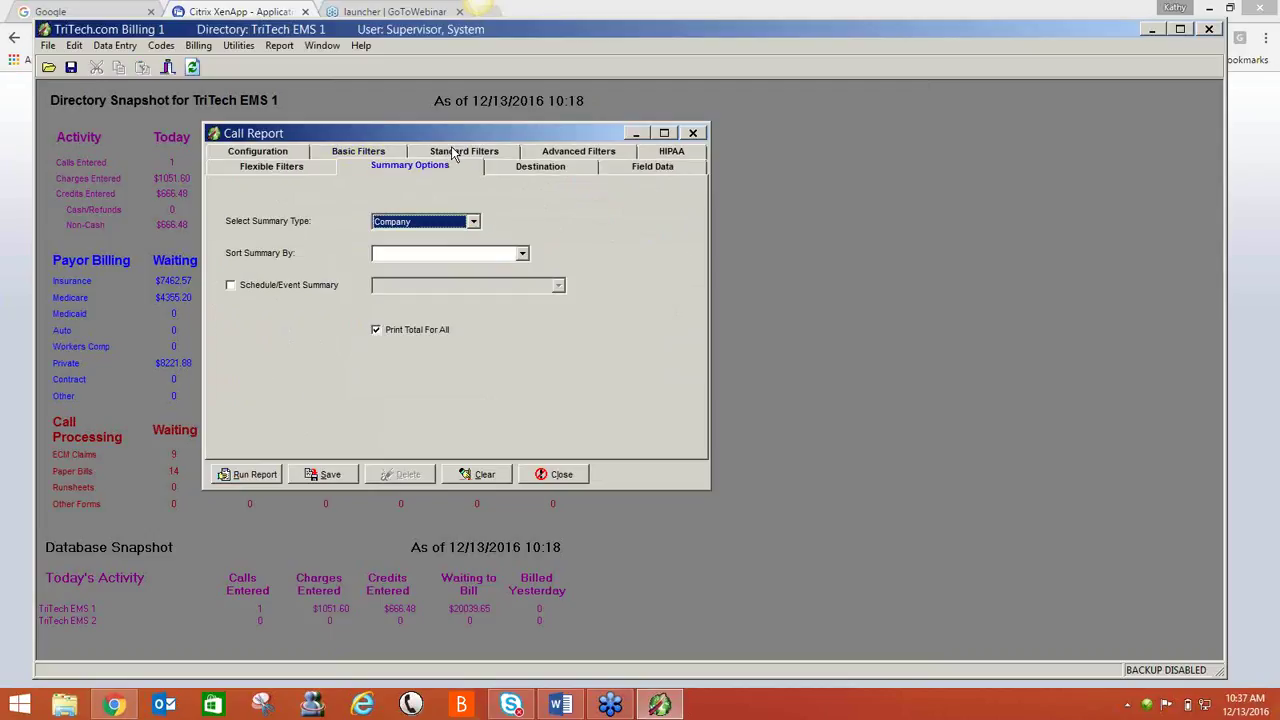
pyautogui.click(474, 222)
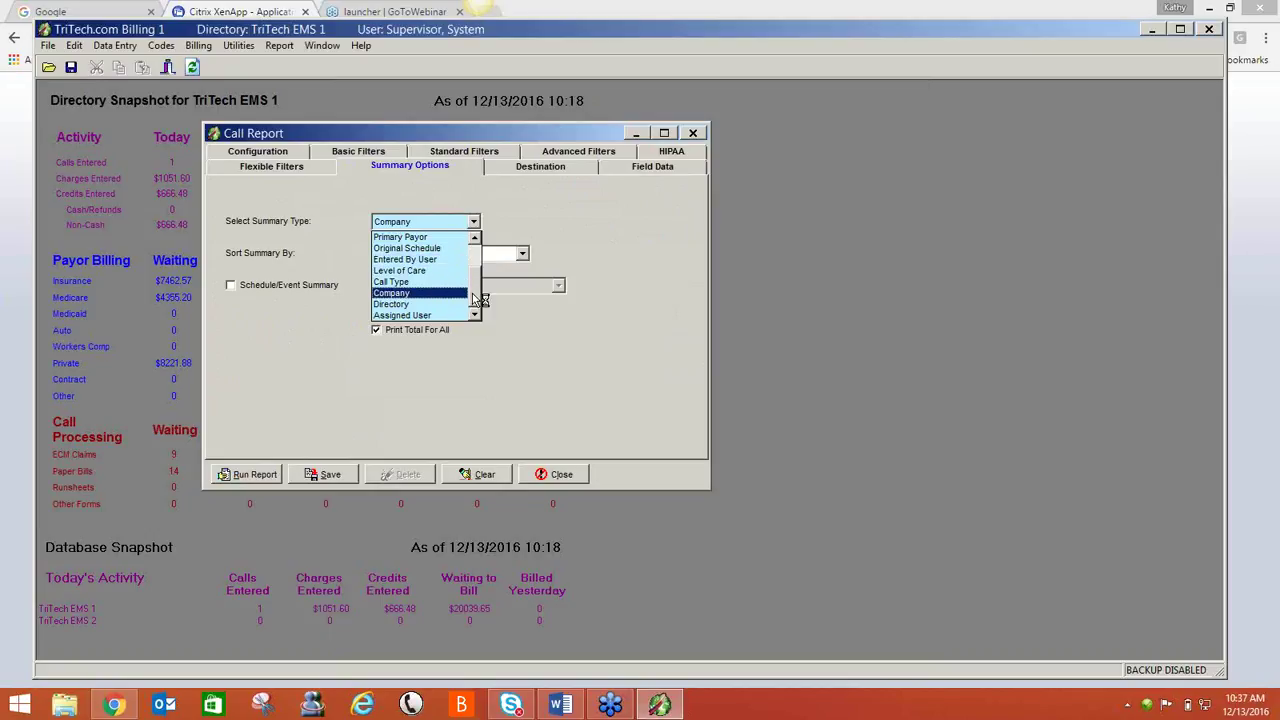
pyautogui.click(477, 257)
pyautogui.click(477, 256)
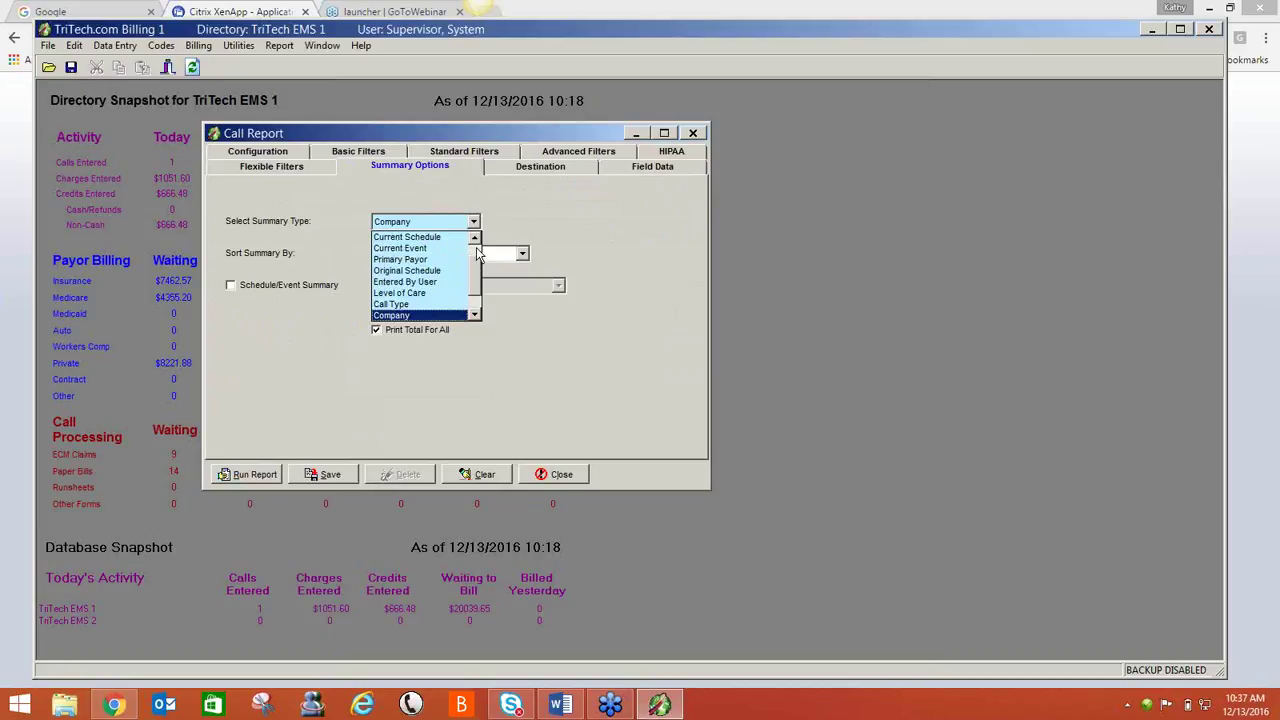
pyautogui.scroll(1, 455, 250)
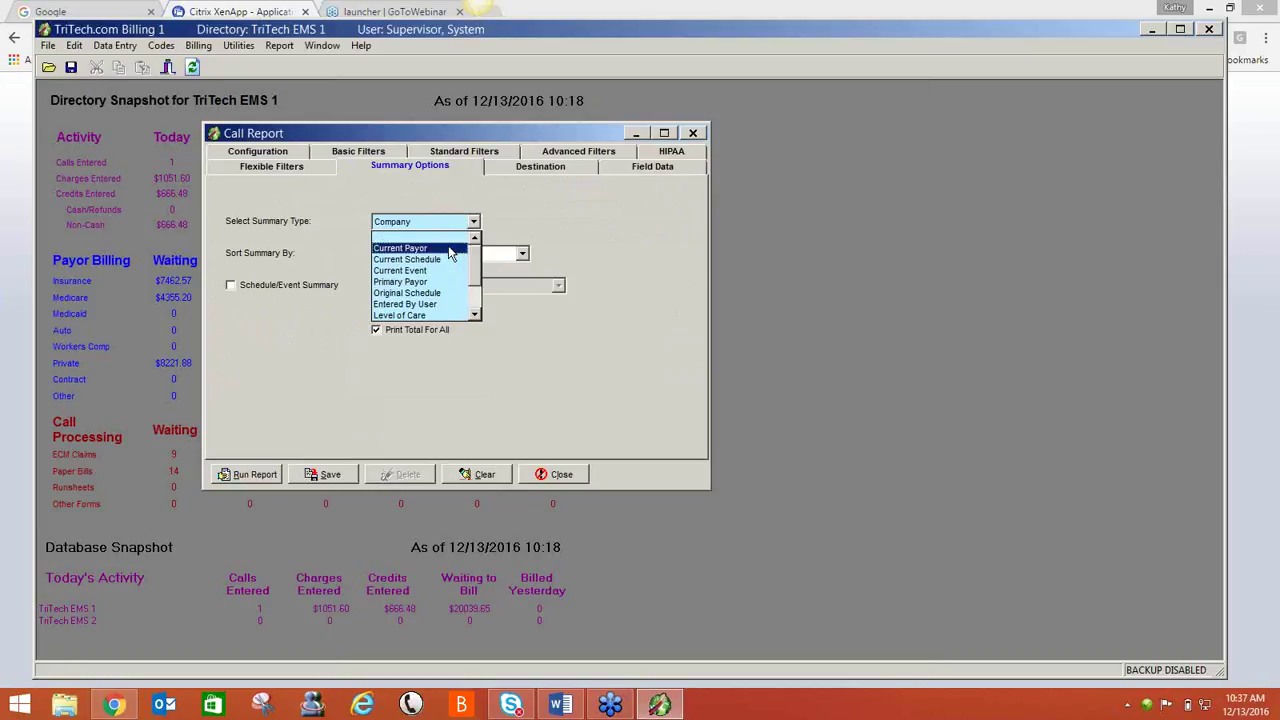
pyautogui.click(455, 248)
pyautogui.click(448, 254)
pyautogui.click(423, 282)
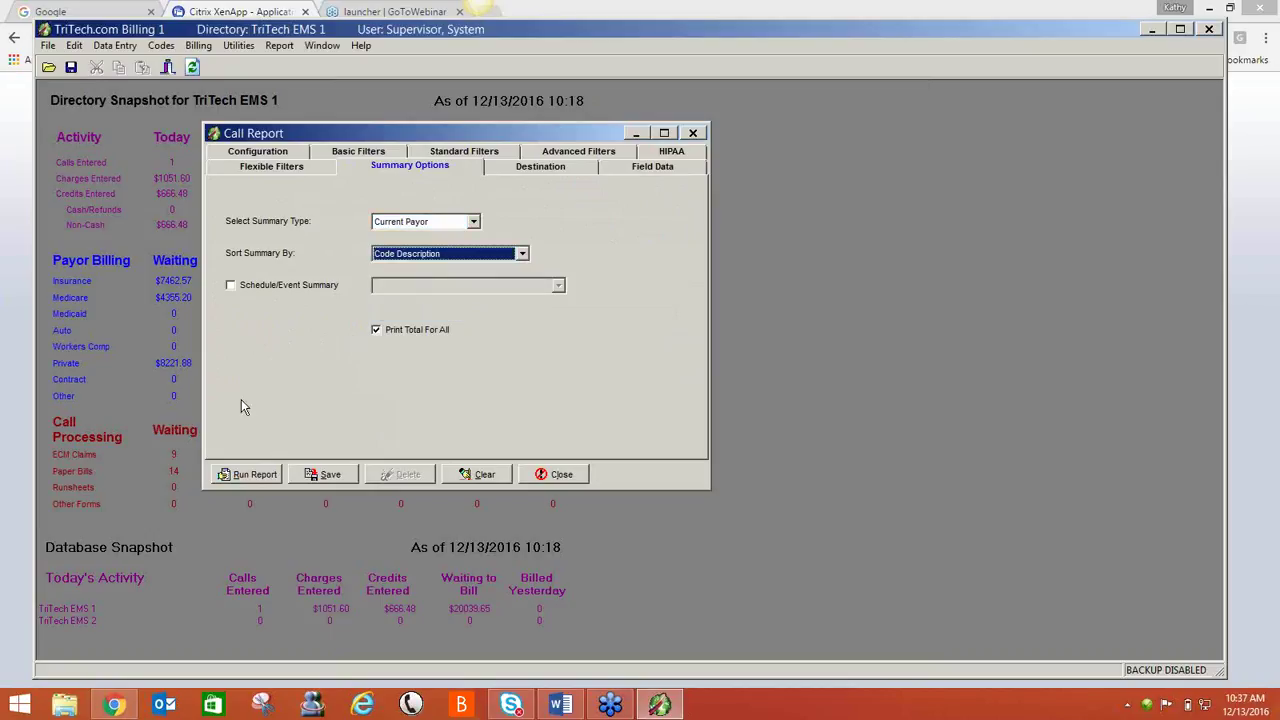
pyautogui.click(254, 476)
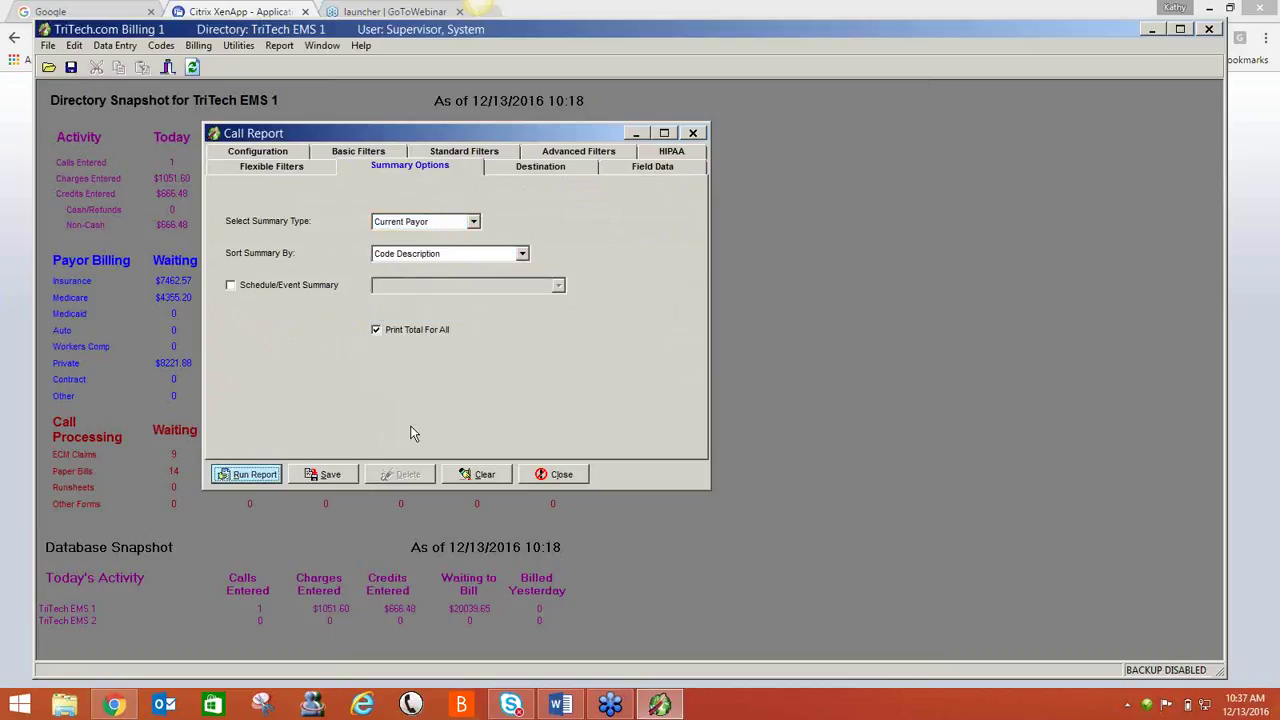
pyautogui.click(588, 387)
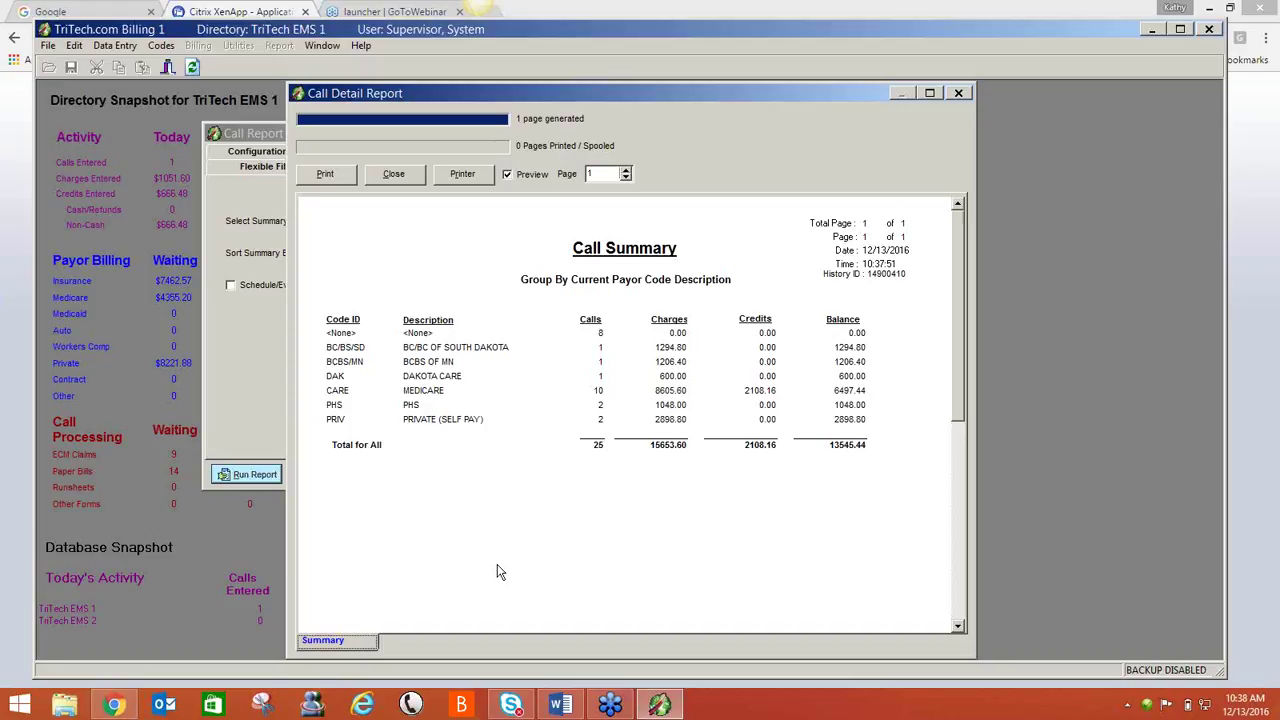
# - Close the Current Payor summary preview showing 25 calls across seven payor codes
pyautogui.click(405, 181)
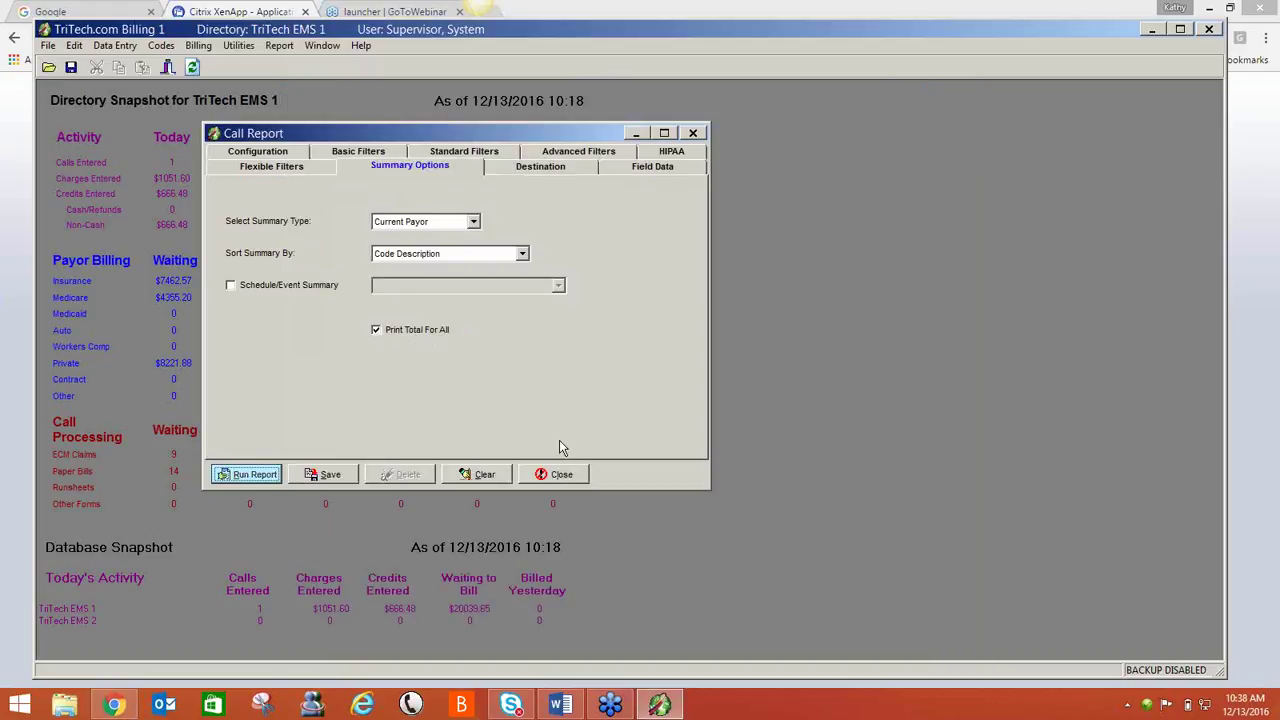
# - Discard the current Call Report changes and load the saved *No Bill Sent settings, showing Basic Filters
pyautogui.click(560, 475)
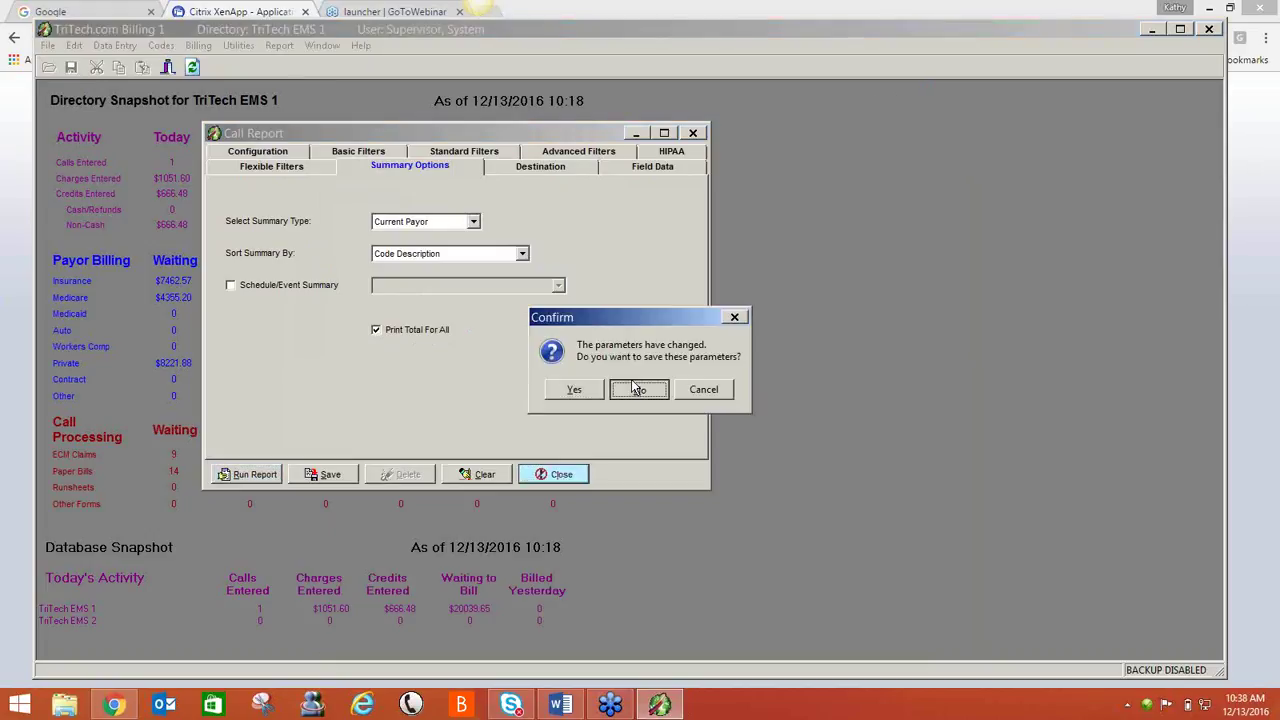
pyautogui.click(637, 389)
pyautogui.click(279, 45)
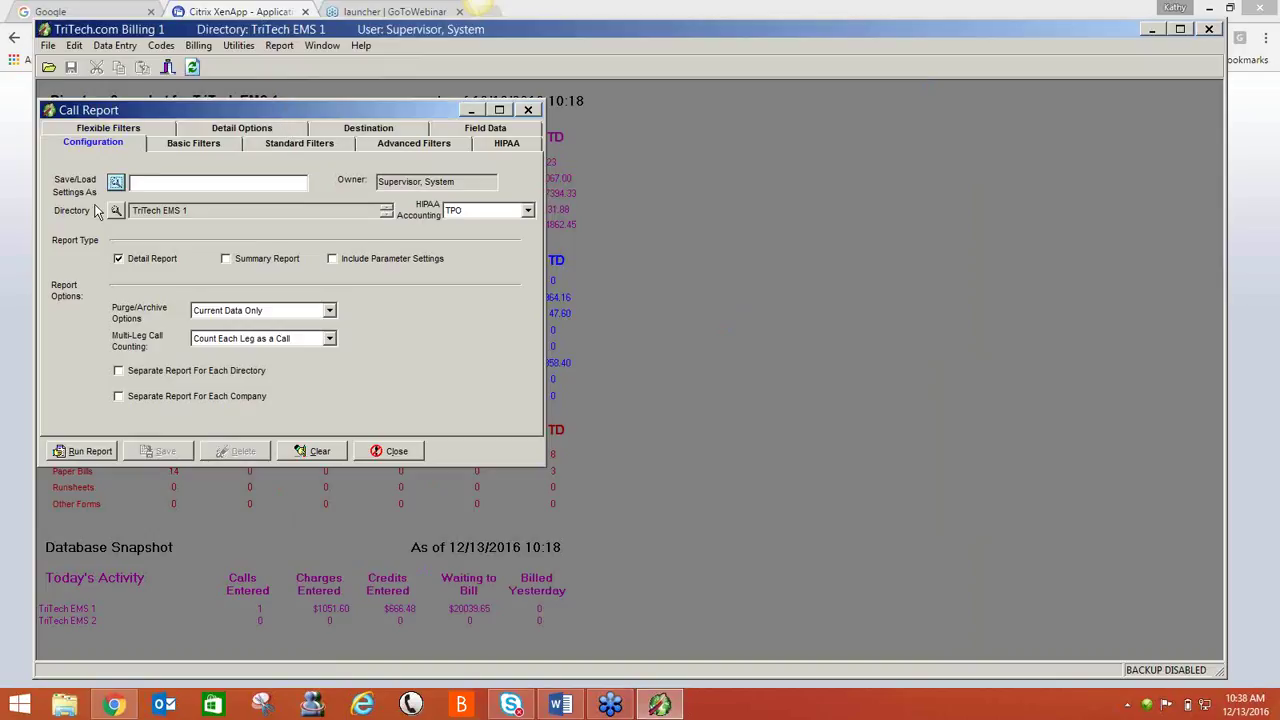
pyautogui.click(116, 182)
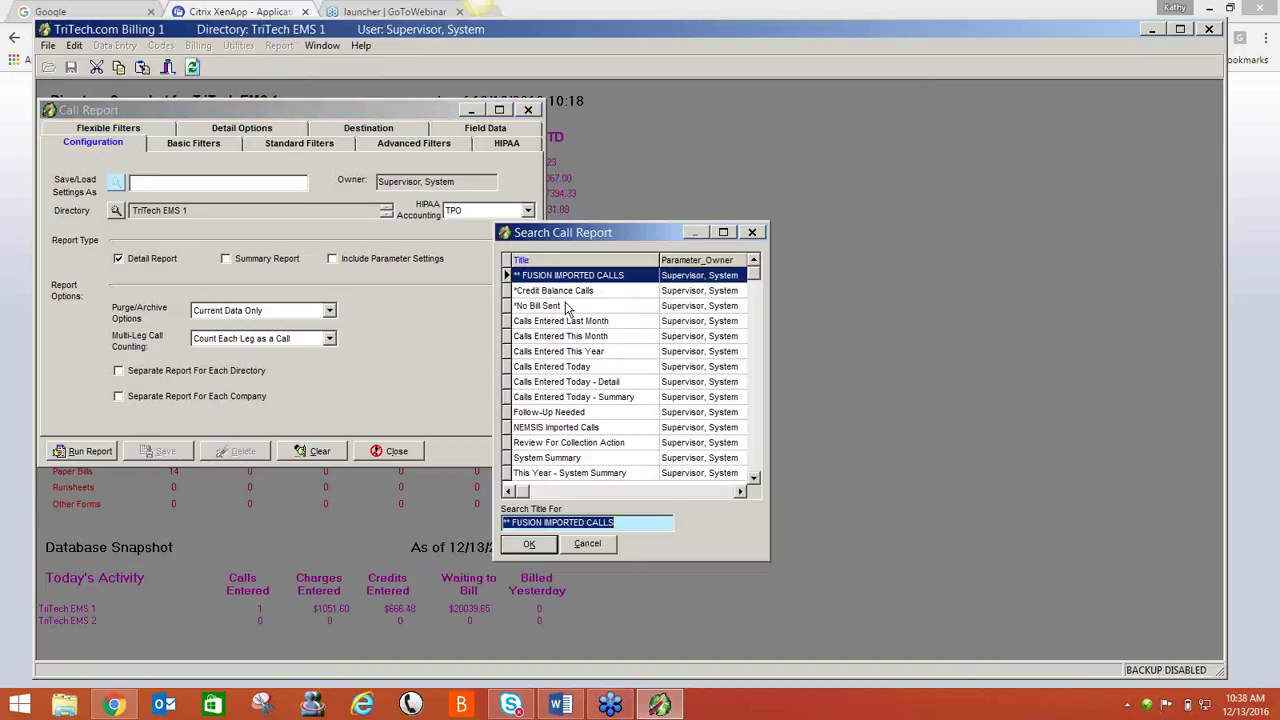
pyautogui.click(580, 305)
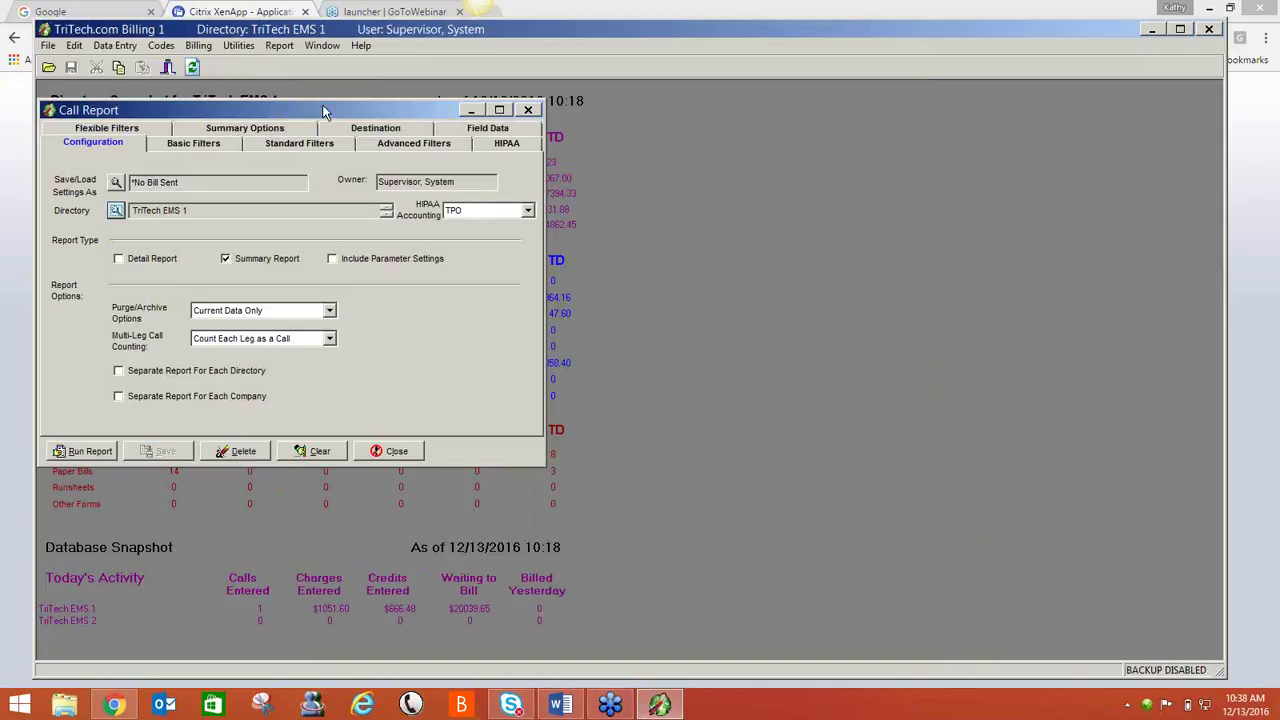
pyautogui.moveTo(322, 110); pyautogui.dragTo(452, 110)
pyautogui.click(330, 142)
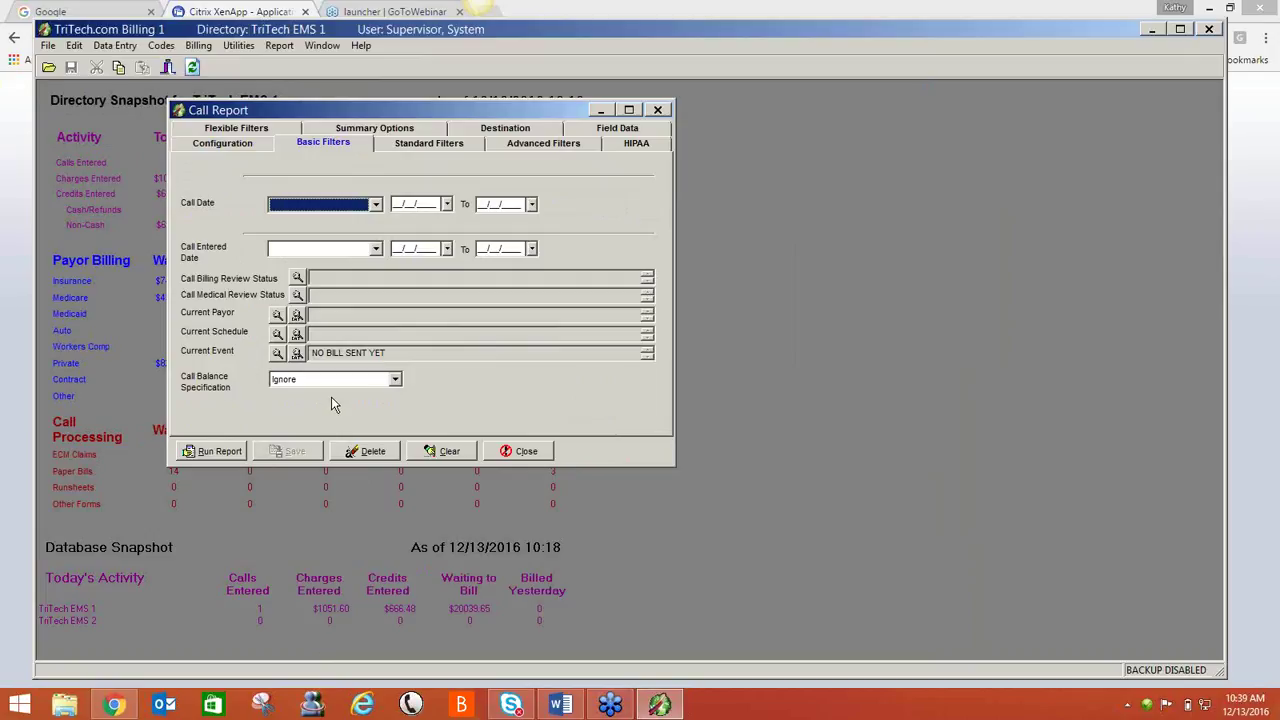
# - Run the *No Bill Sent summary (21 calls, 13864.68 balance), then close the preview and Call Report
pyautogui.click(440, 130)
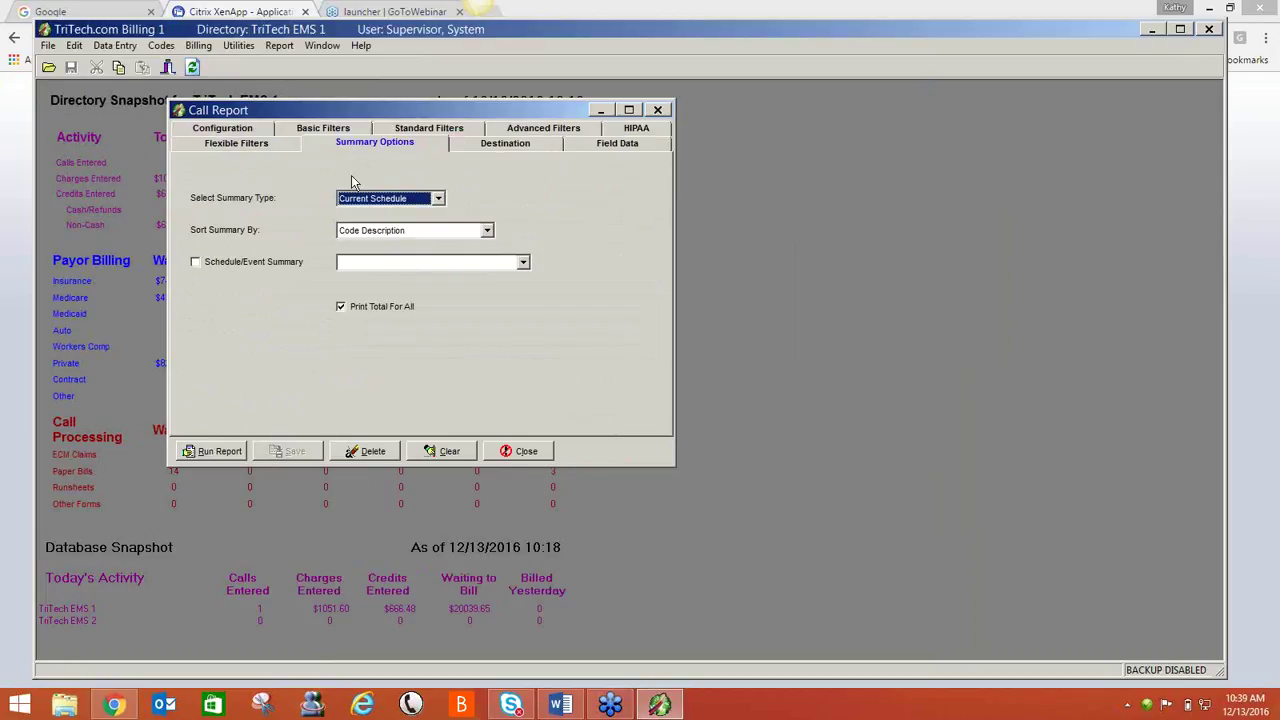
pyautogui.click(203, 453)
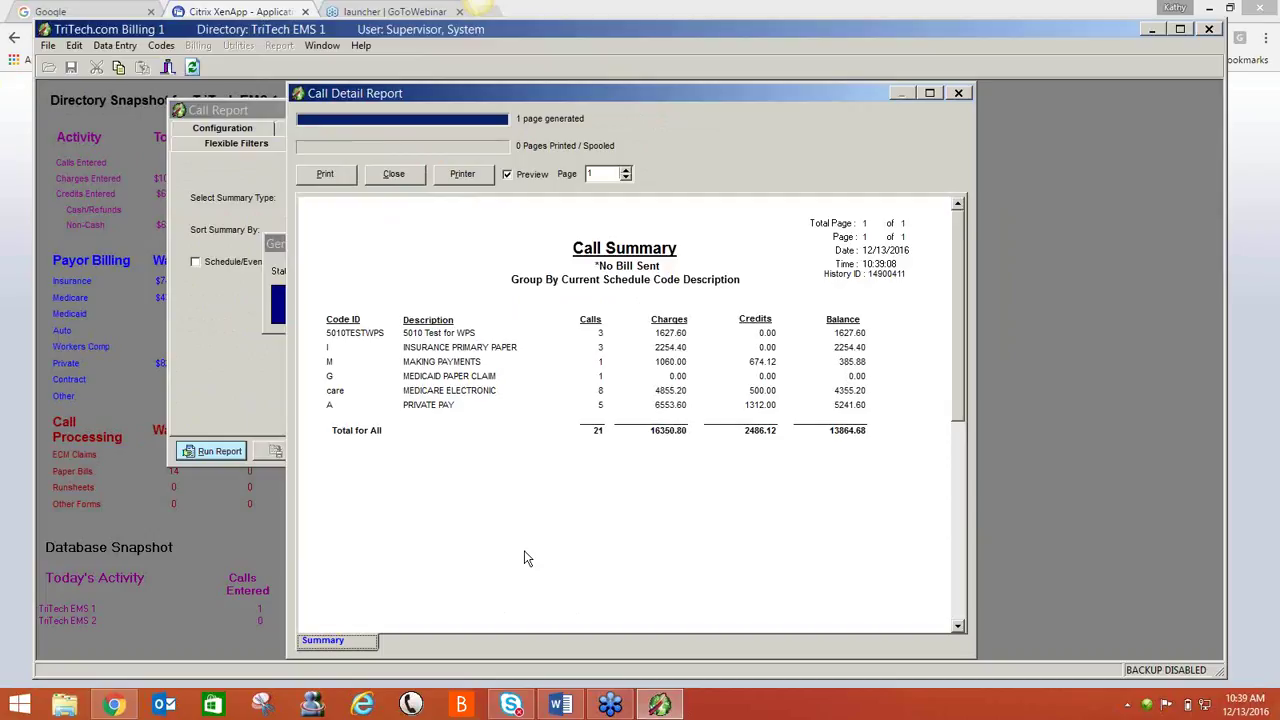
pyautogui.click(402, 174)
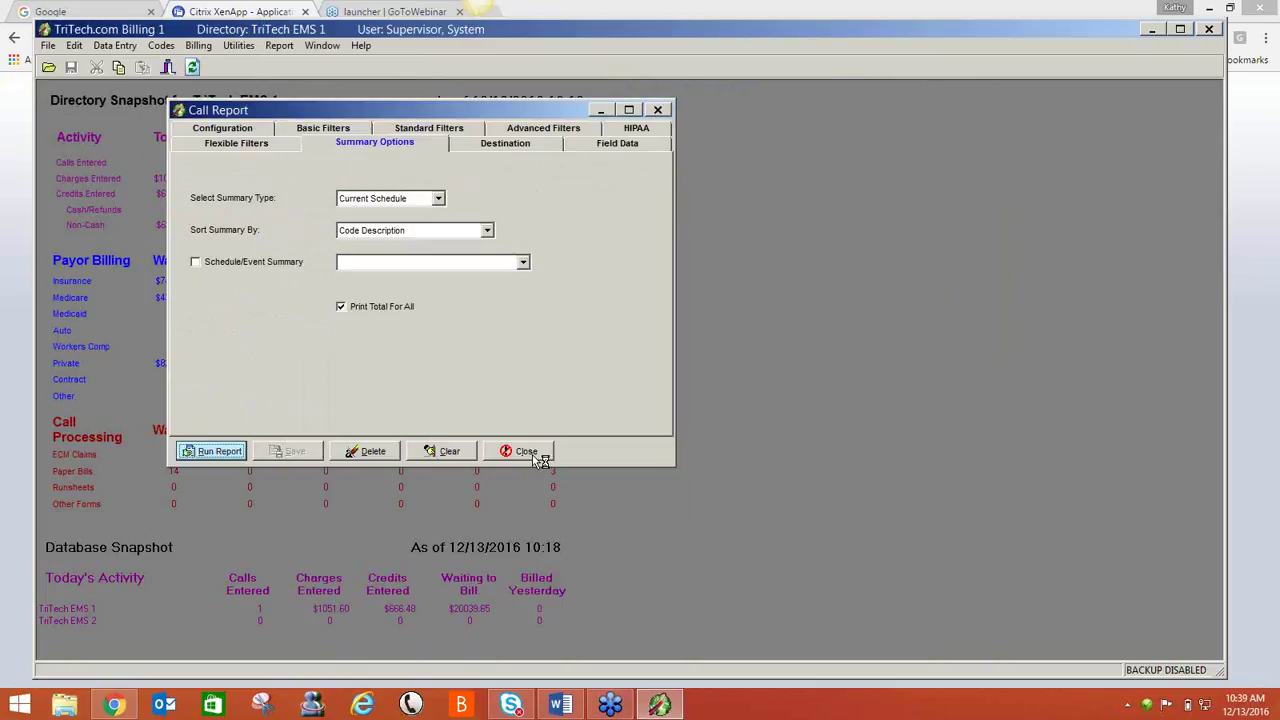
pyautogui.click(532, 455)
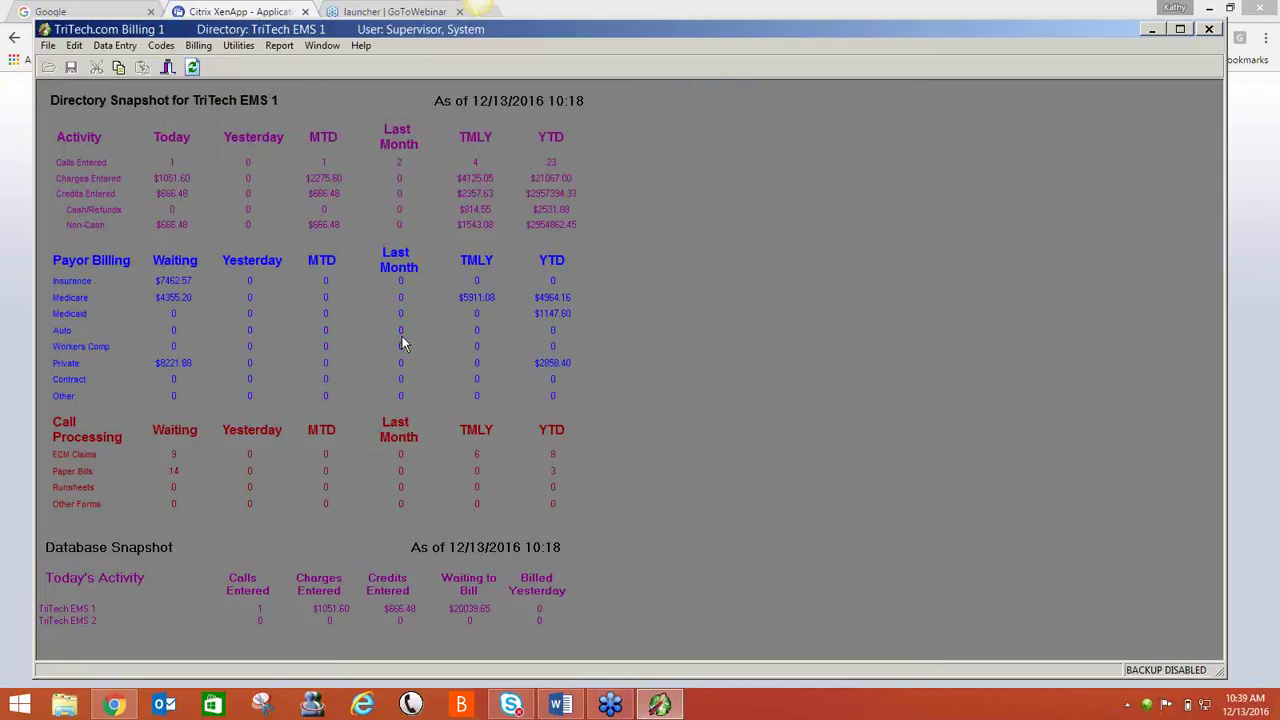
# - Start a new Call Report with the saved Follow-Up Needed settings and view its basic filters
pyautogui.click(277, 46)
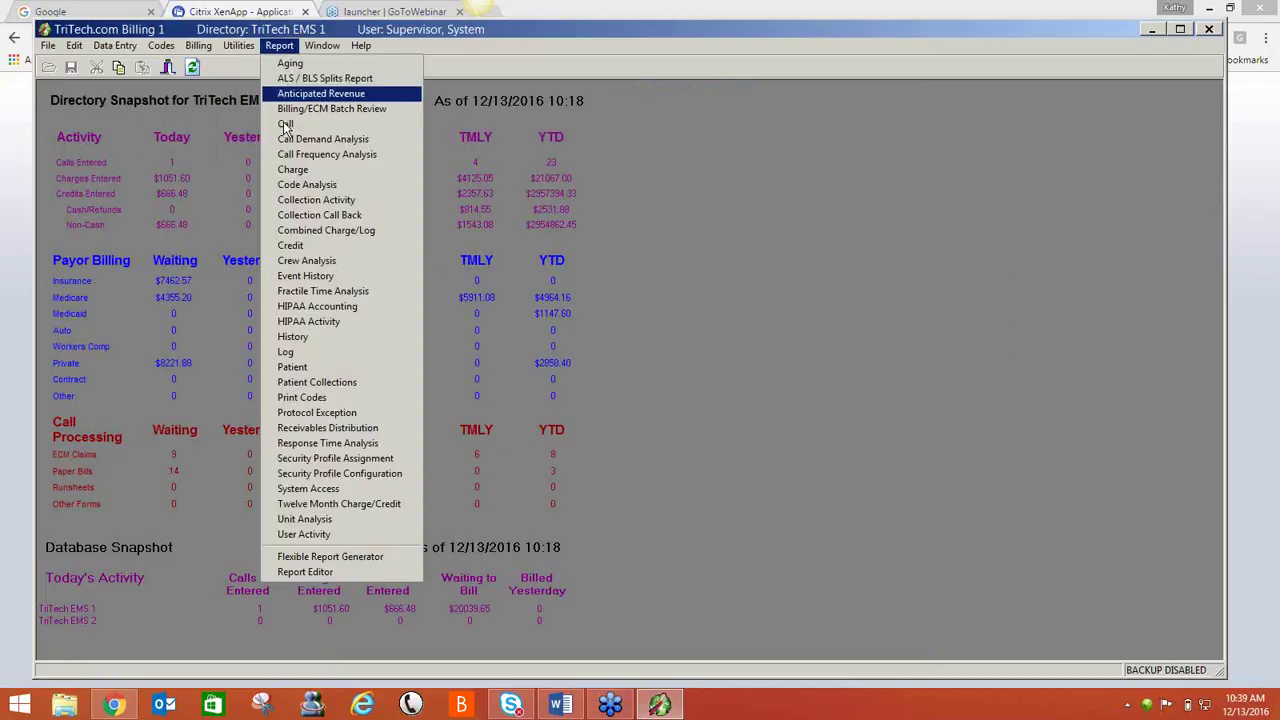
pyautogui.click(288, 126)
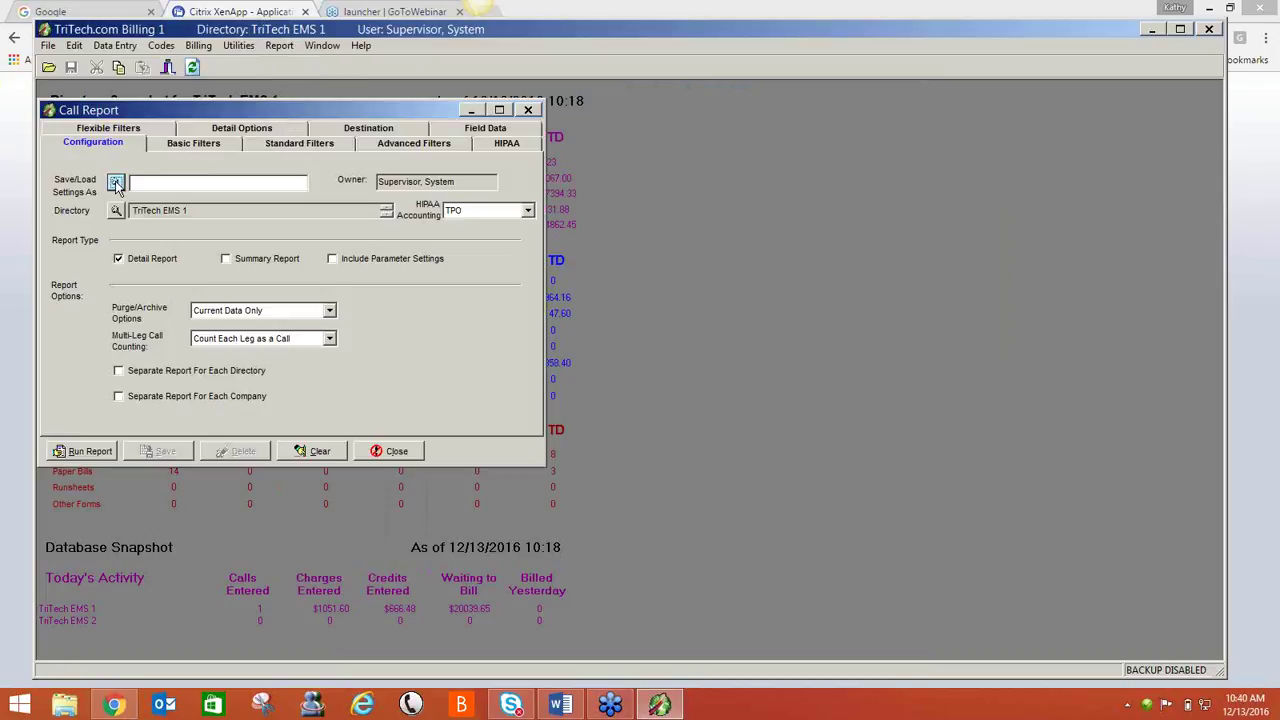
pyautogui.click(116, 181)
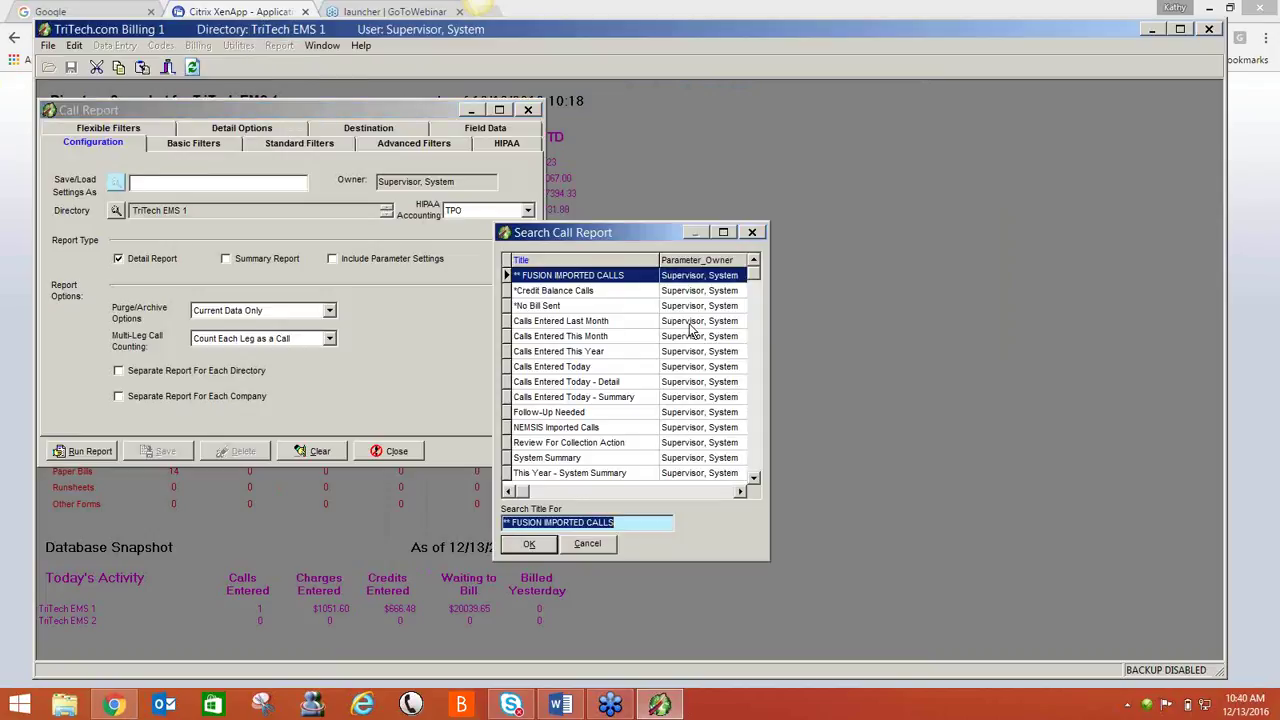
pyautogui.doubleClick(575, 415)
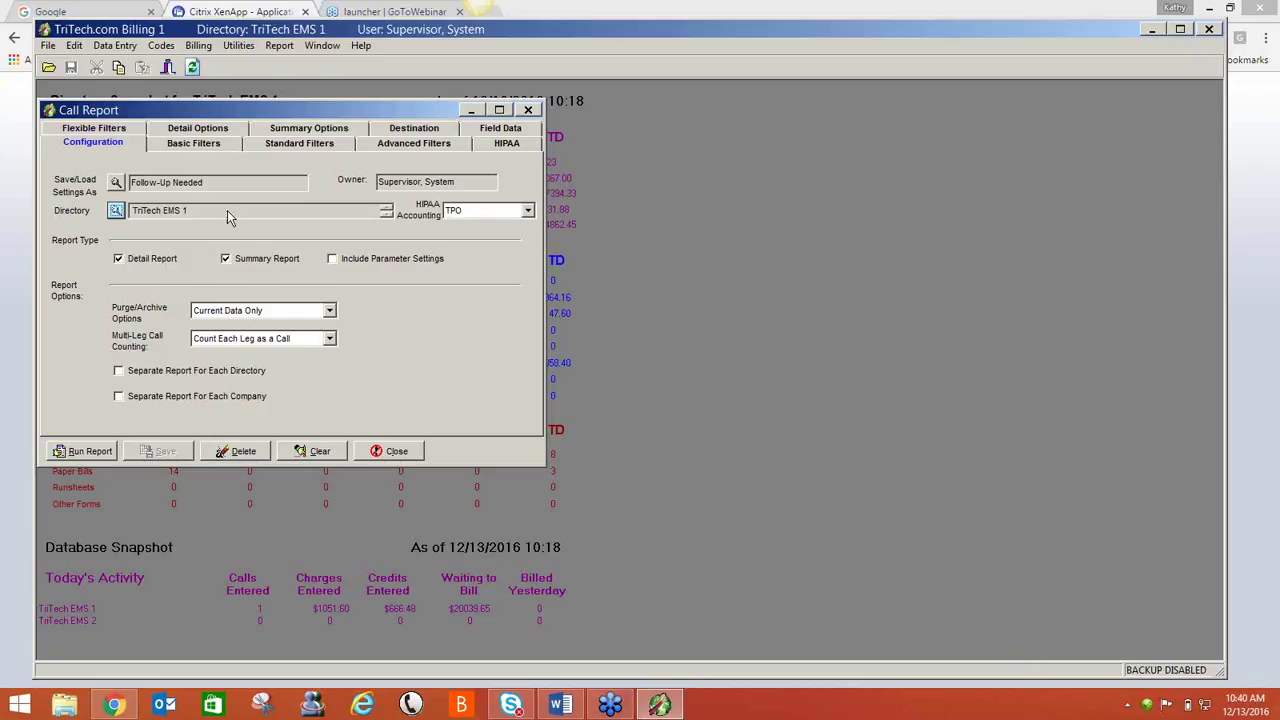
pyautogui.click(212, 145)
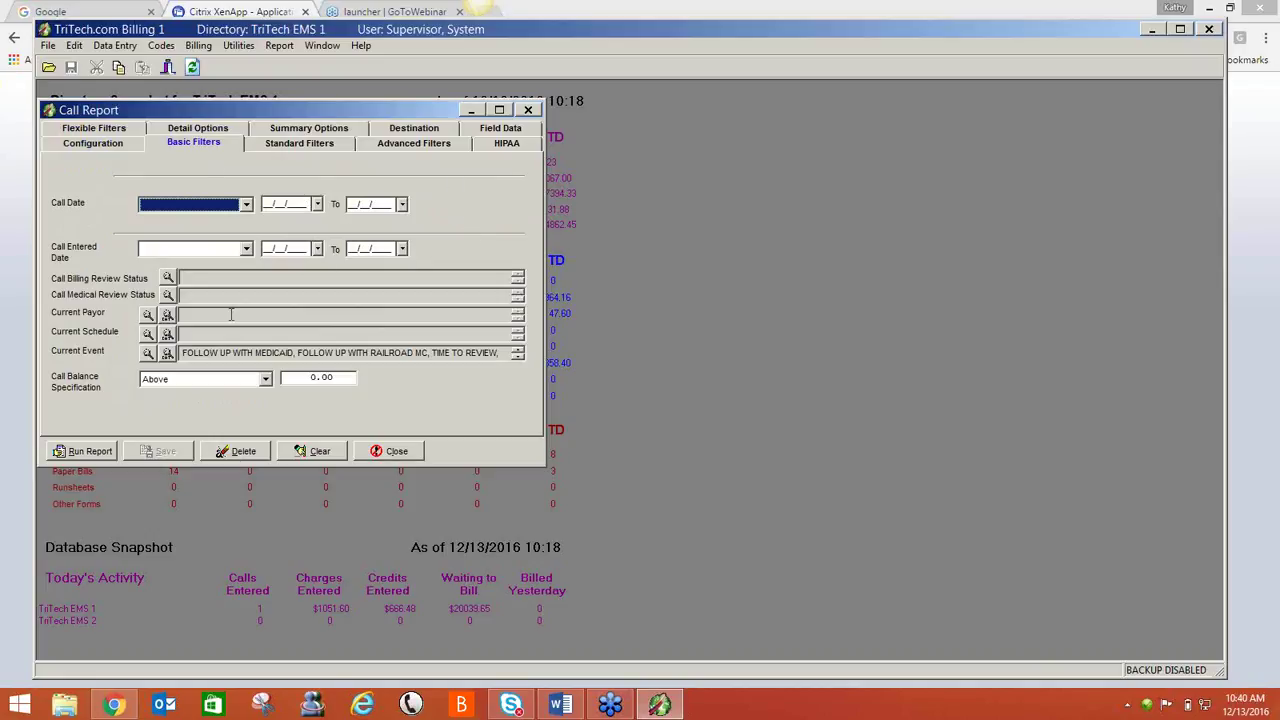
# - Inspect the Current Event code list without changes, then review the Detail and Summary Options
pyautogui.click(147, 352)
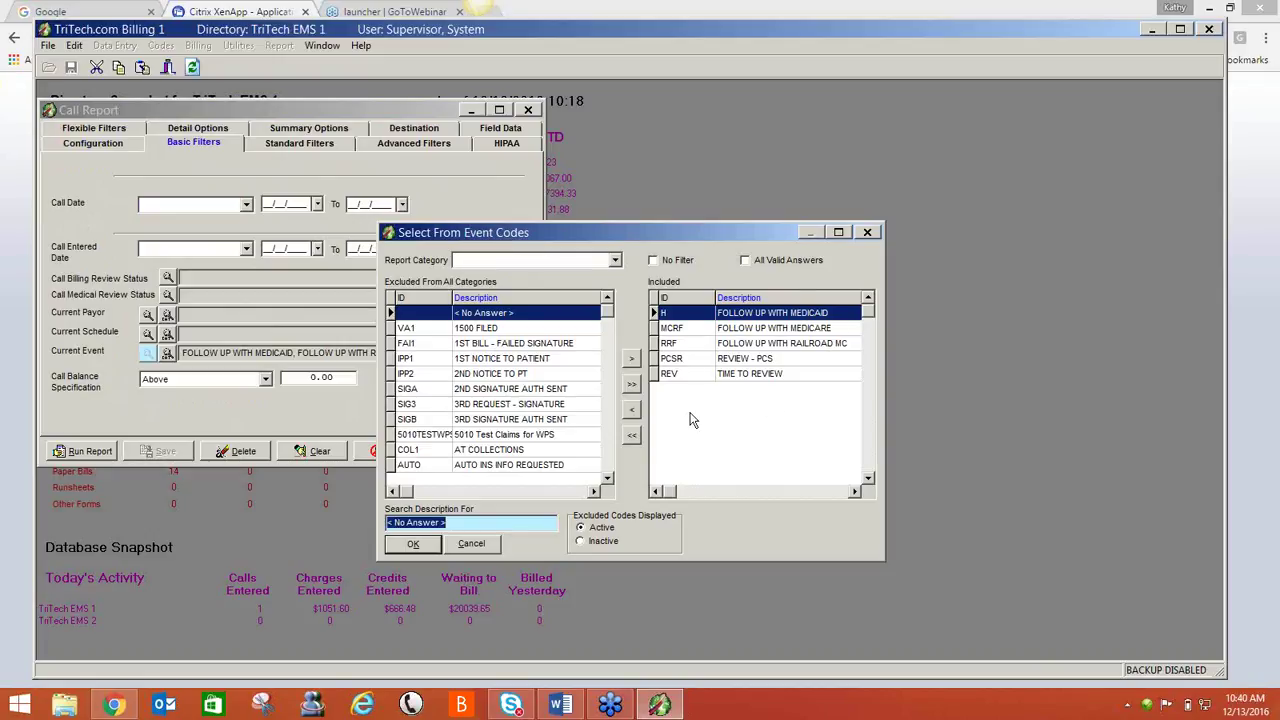
pyautogui.click(471, 543)
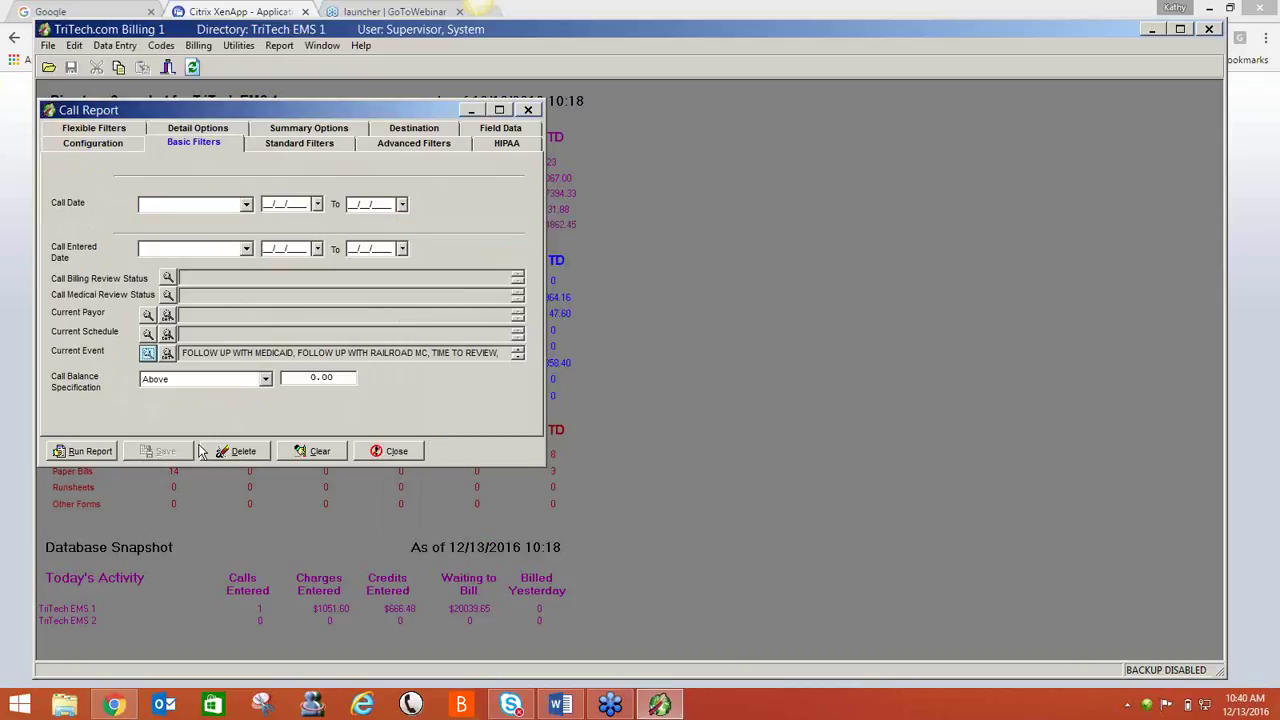
pyautogui.click(222, 131)
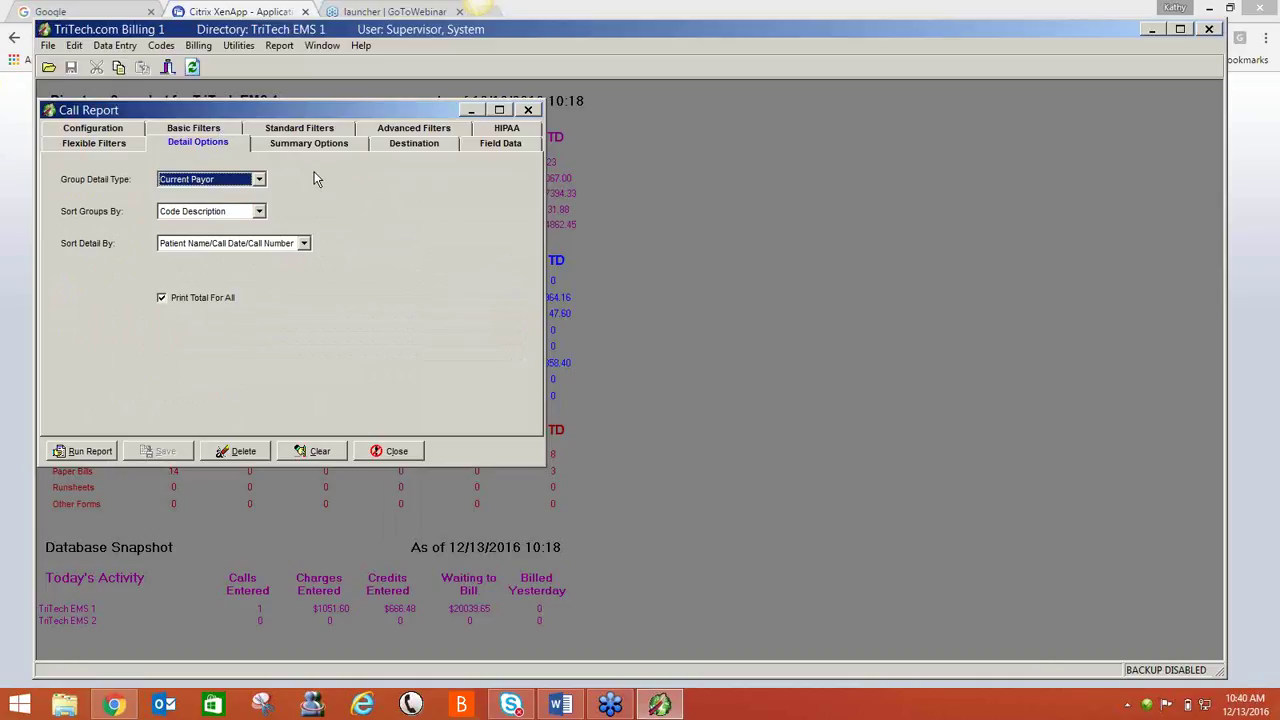
pyautogui.click(331, 146)
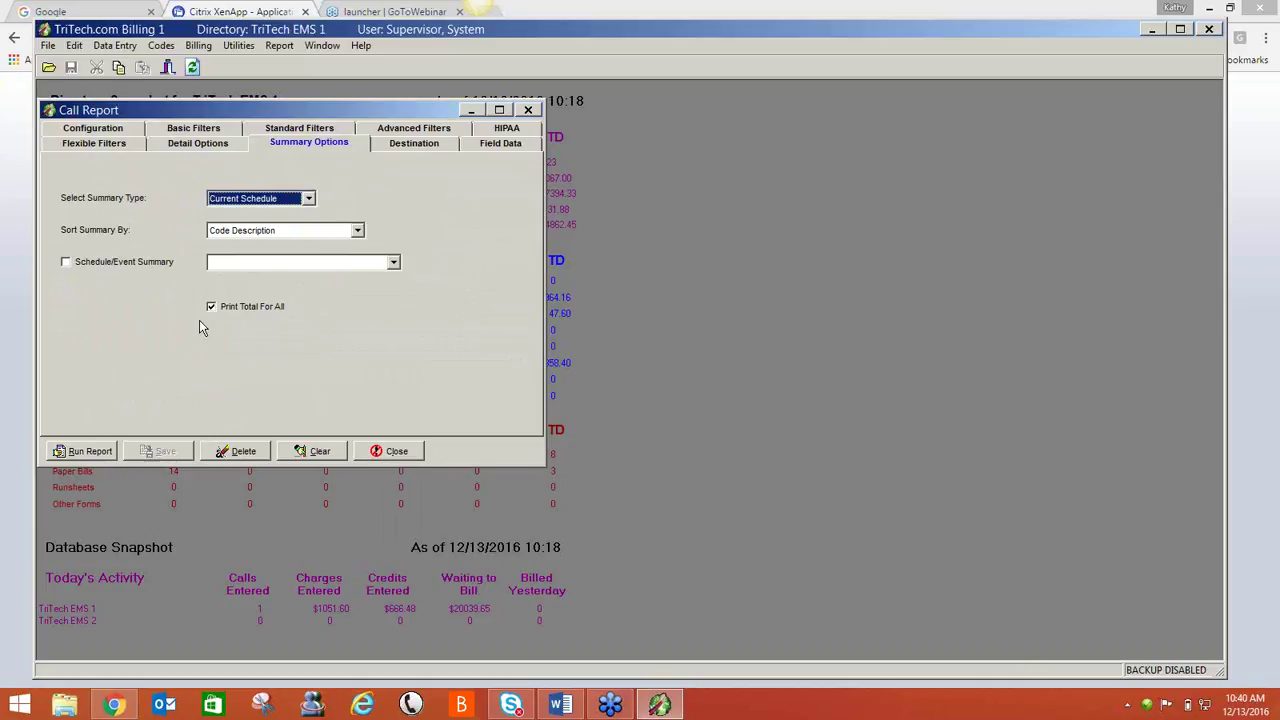
# - Run the Follow-Up Needed report, review its summary and detail pages (14 calls, 19521.40 charges), then close it
pyautogui.click(72, 455)
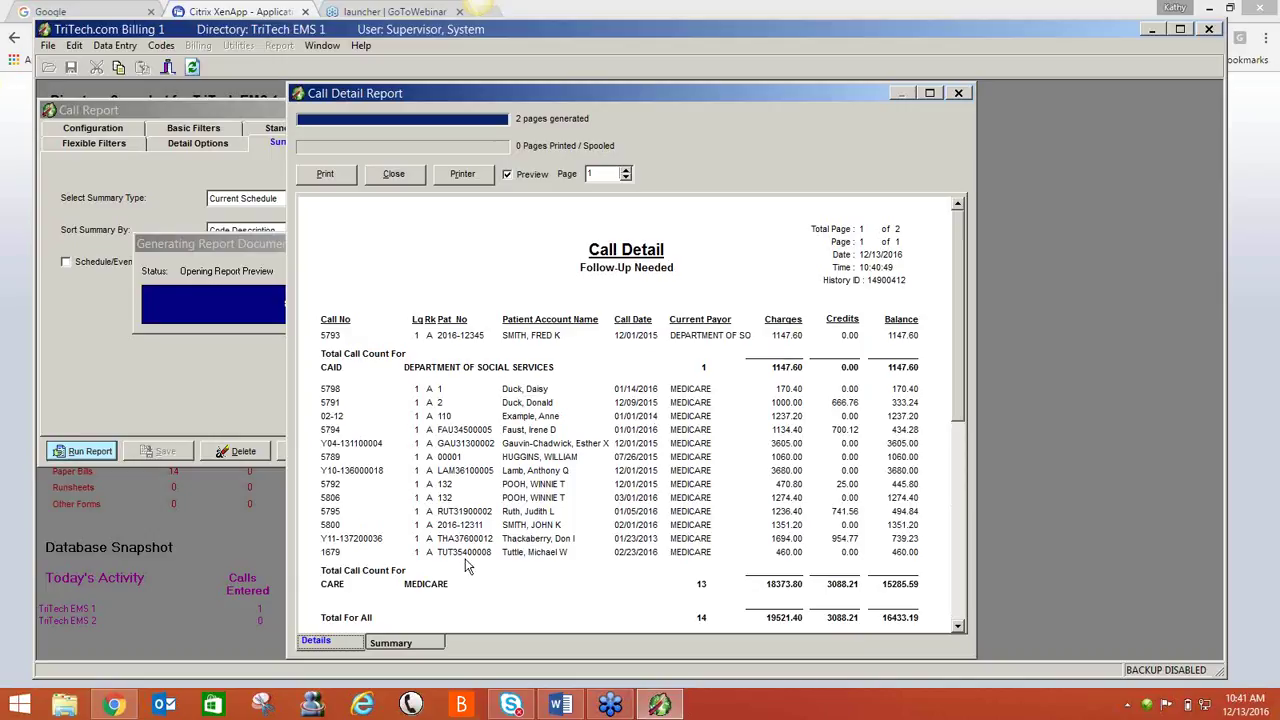
pyautogui.click(395, 645)
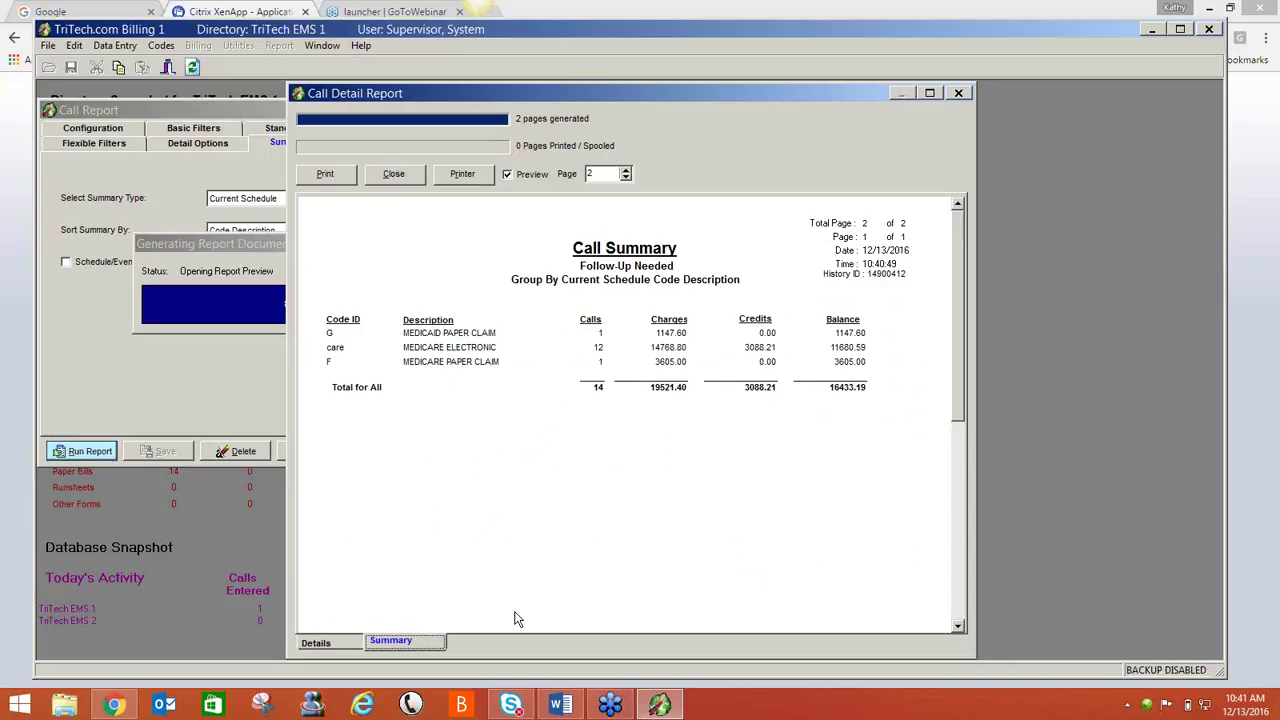
pyautogui.click(318, 643)
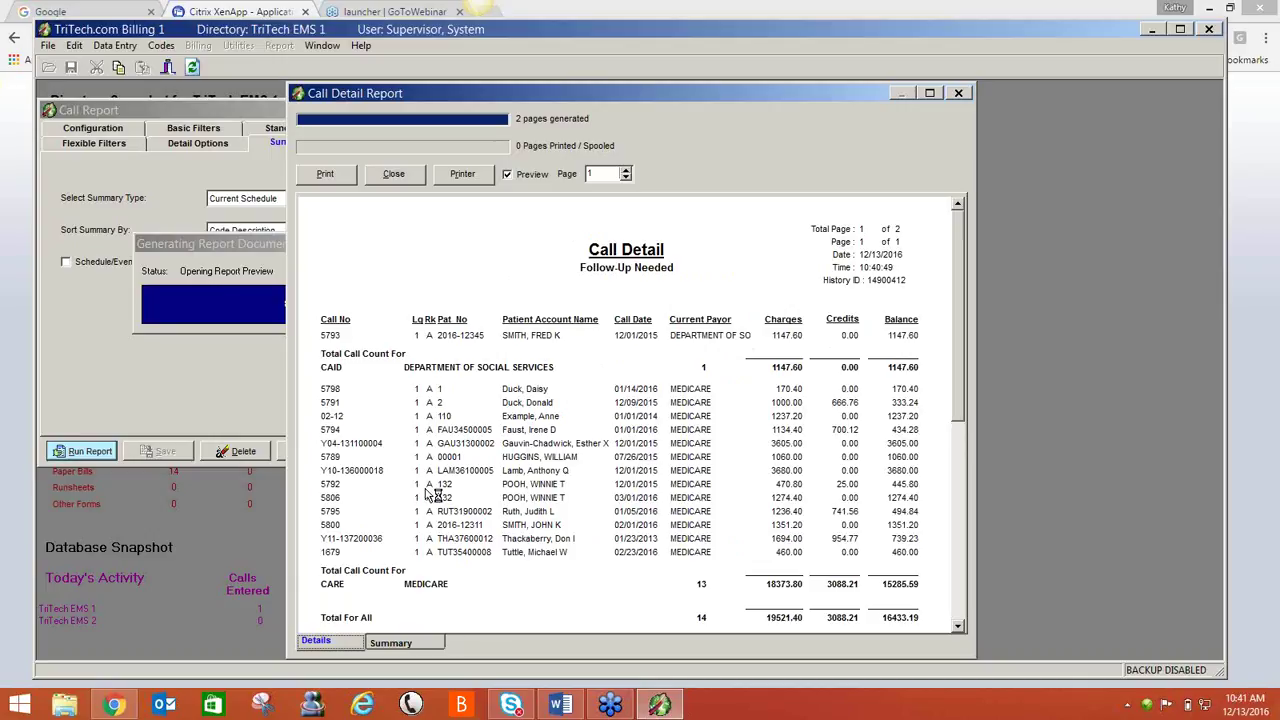
pyautogui.click(401, 180)
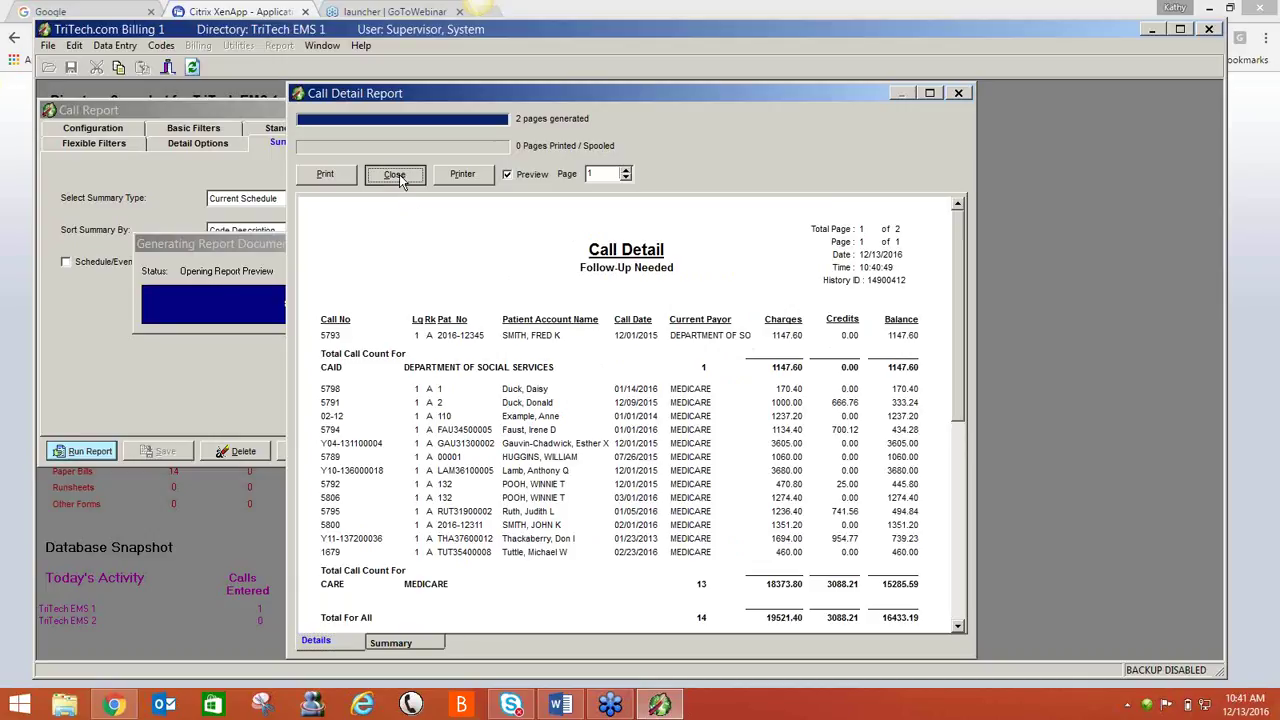
# - Close the Follow-Up Needed Call Report setup dialog
pyautogui.click(389, 451)
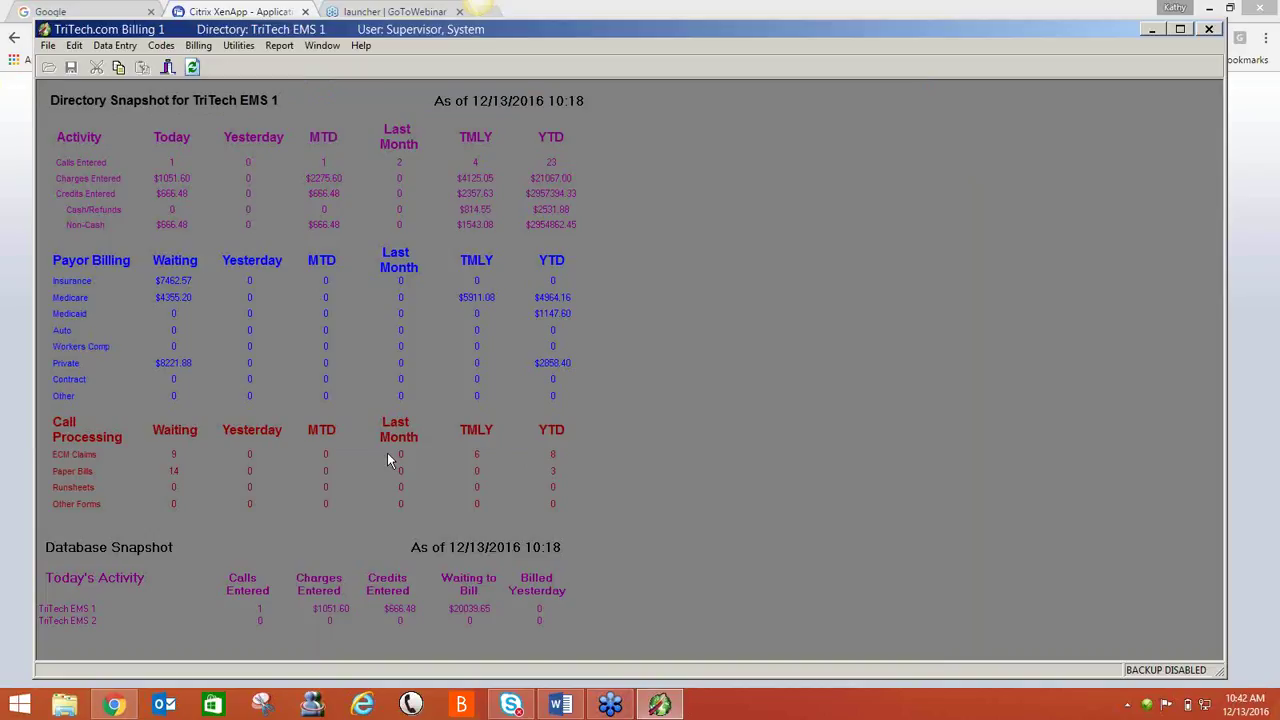
# - Start a new Call Report with Summary Report checked and Detail Report unchecked, then select the Call Date To field
pyautogui.click(280, 50)
pyautogui.click(285, 126)
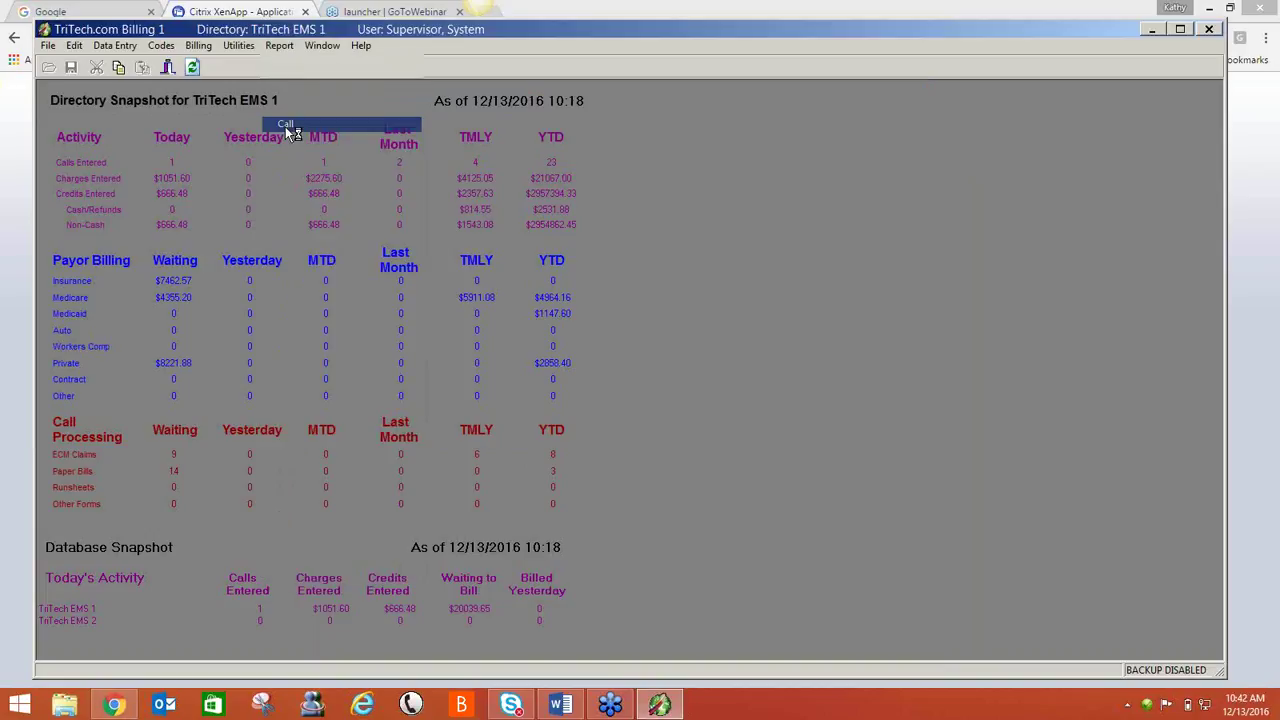
pyautogui.moveTo(281, 113); pyautogui.dragTo(401, 130)
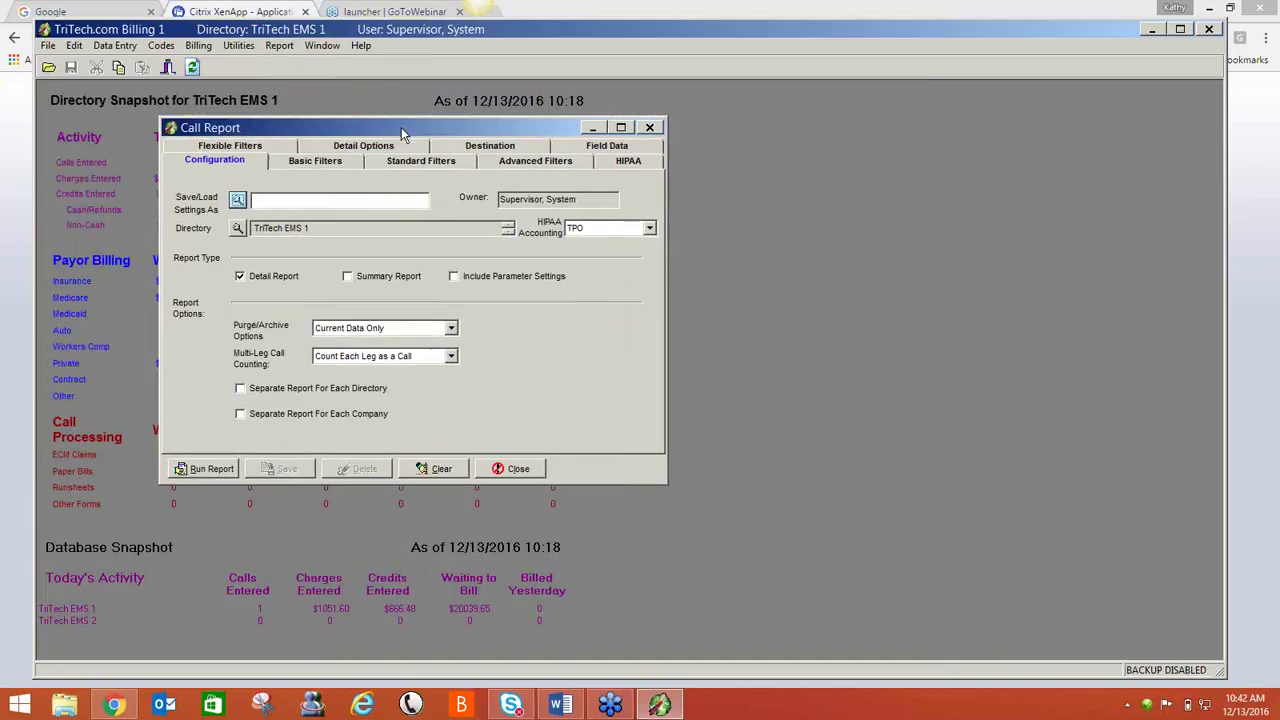
pyautogui.click(348, 278)
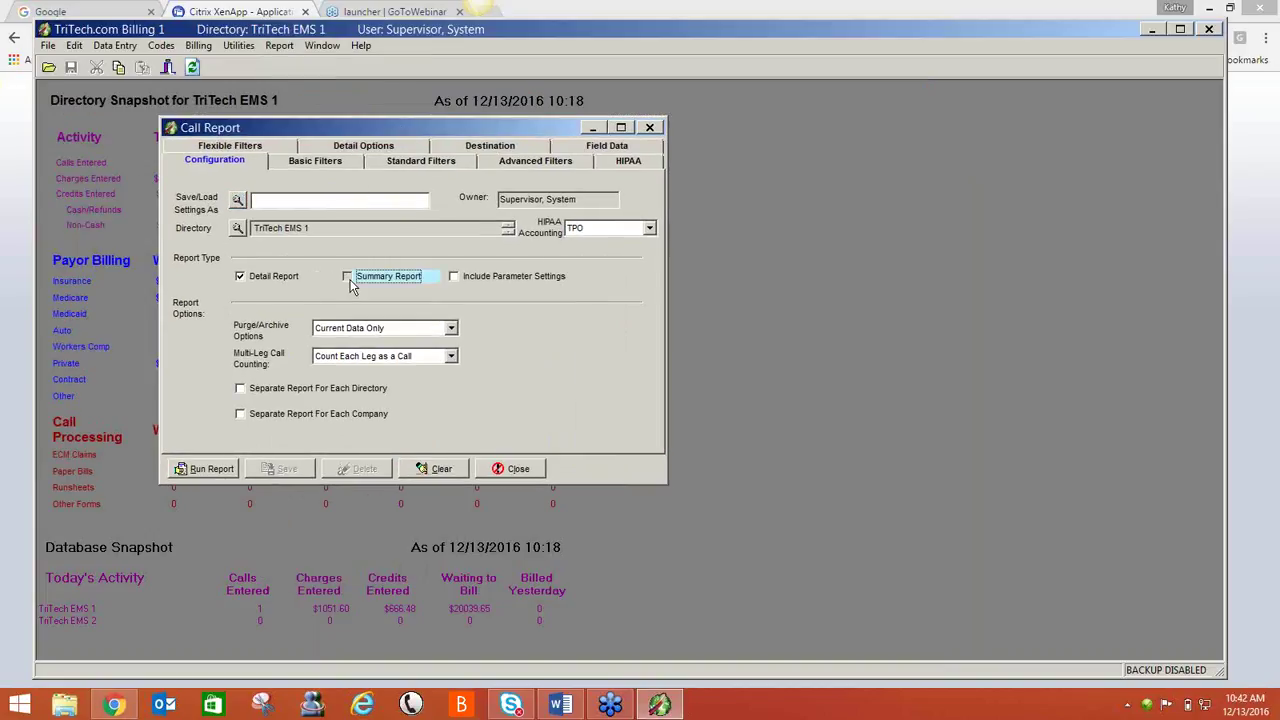
pyautogui.click(272, 277)
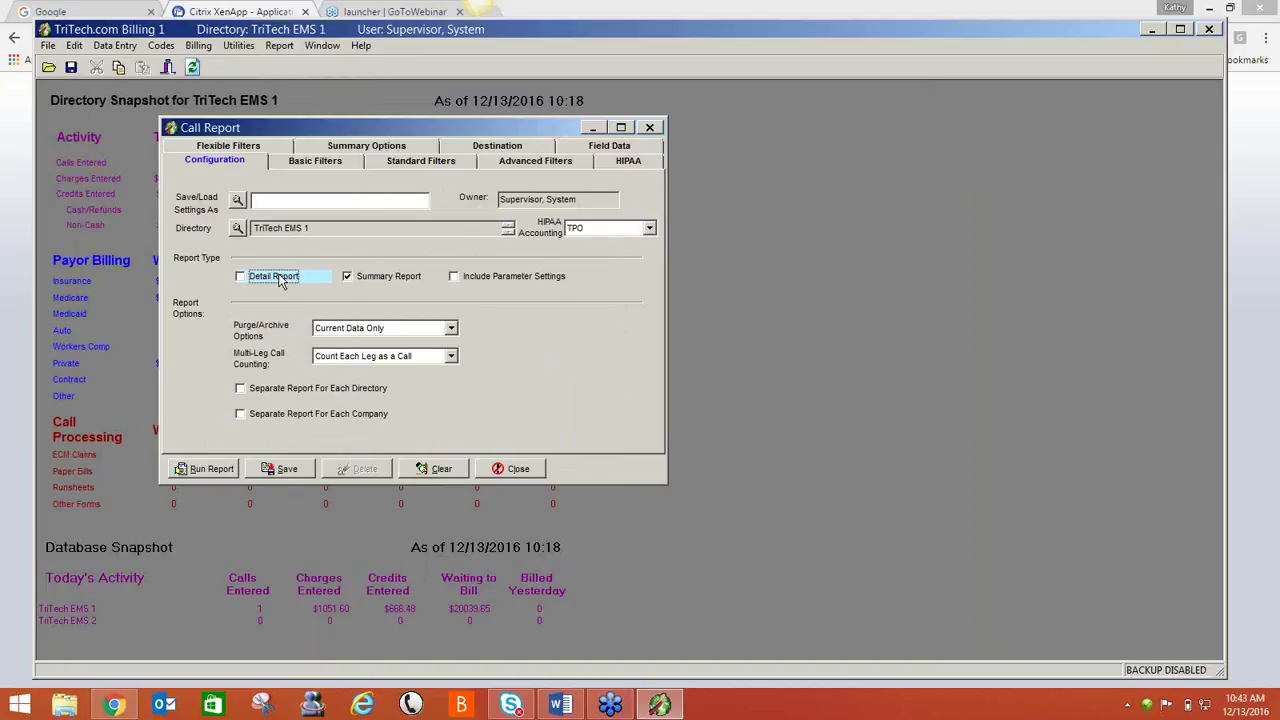
pyautogui.click(330, 162)
pyautogui.click(472, 225)
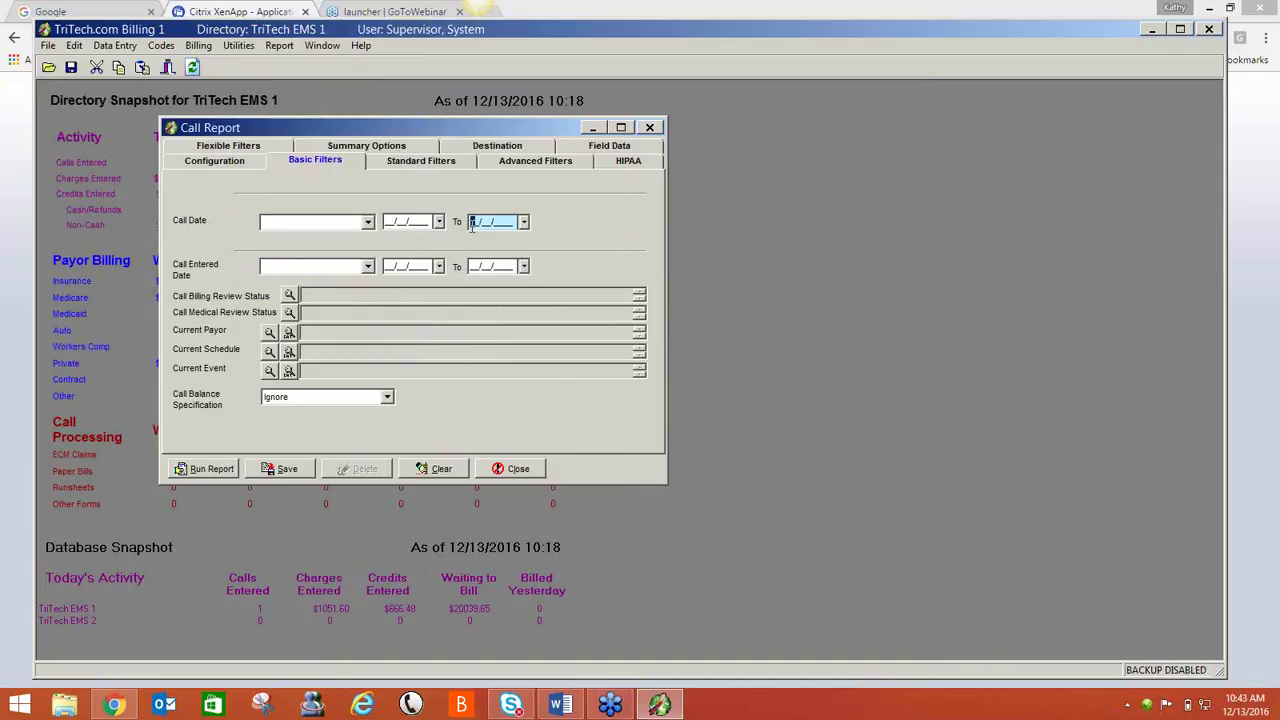
# - Enter 12/31/2015 as the Call Date To and set Call Balance Specification to Above
pyautogui.write('12/31/2015')
pyautogui.click(387, 397)
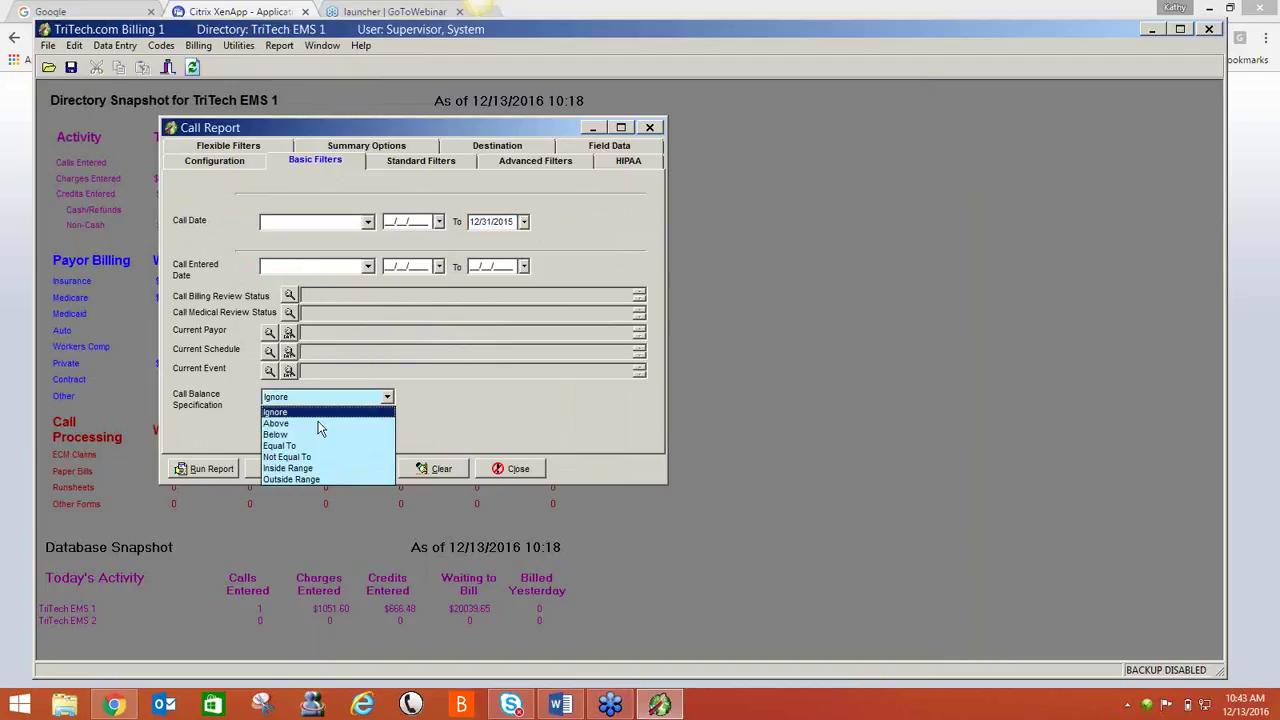
pyautogui.click(318, 423)
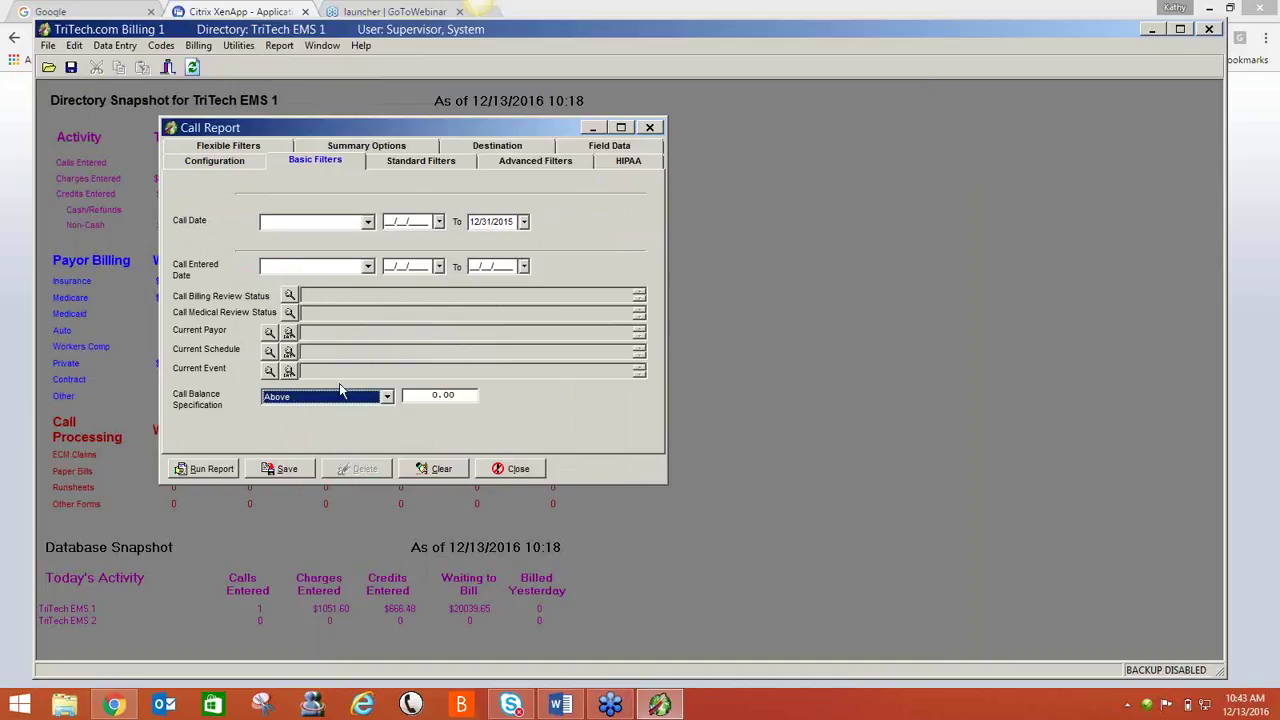
# - Run a Call Summary by Current Payor, sorted by Code Description, with Schedule/Event Summary off
pyautogui.click(423, 148)
pyautogui.click(215, 284)
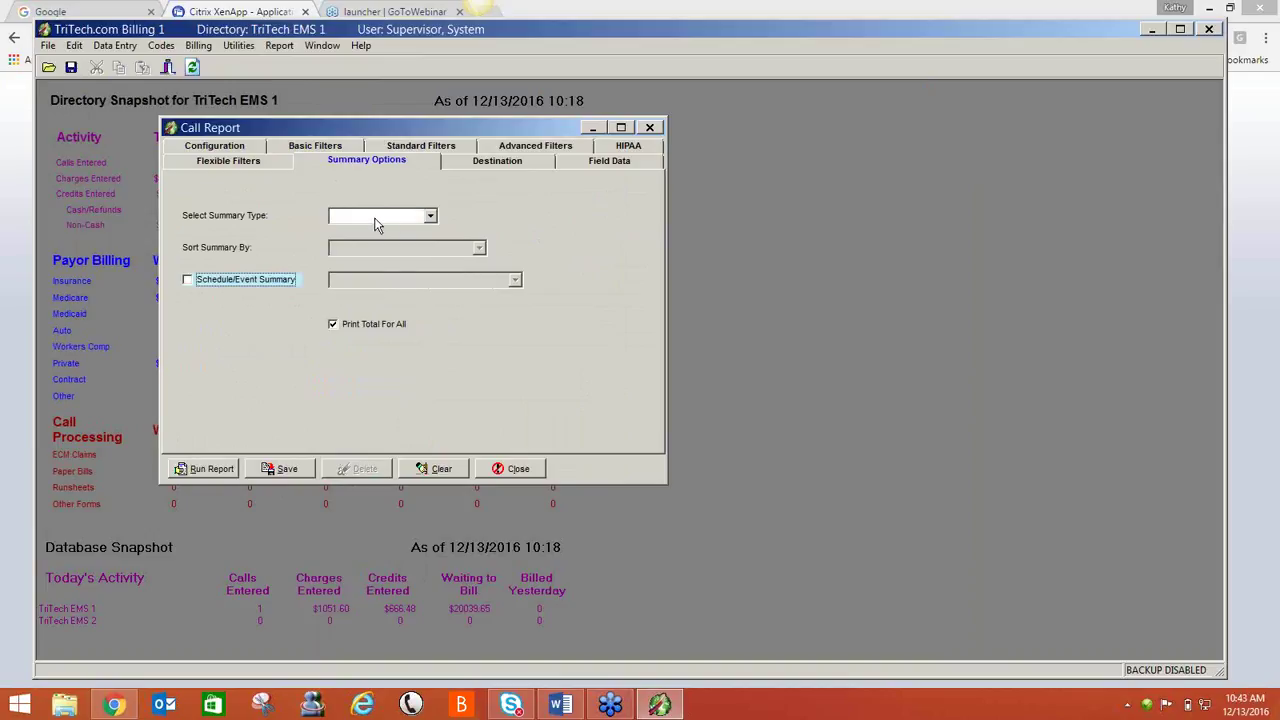
pyautogui.click(380, 216)
pyautogui.click(376, 244)
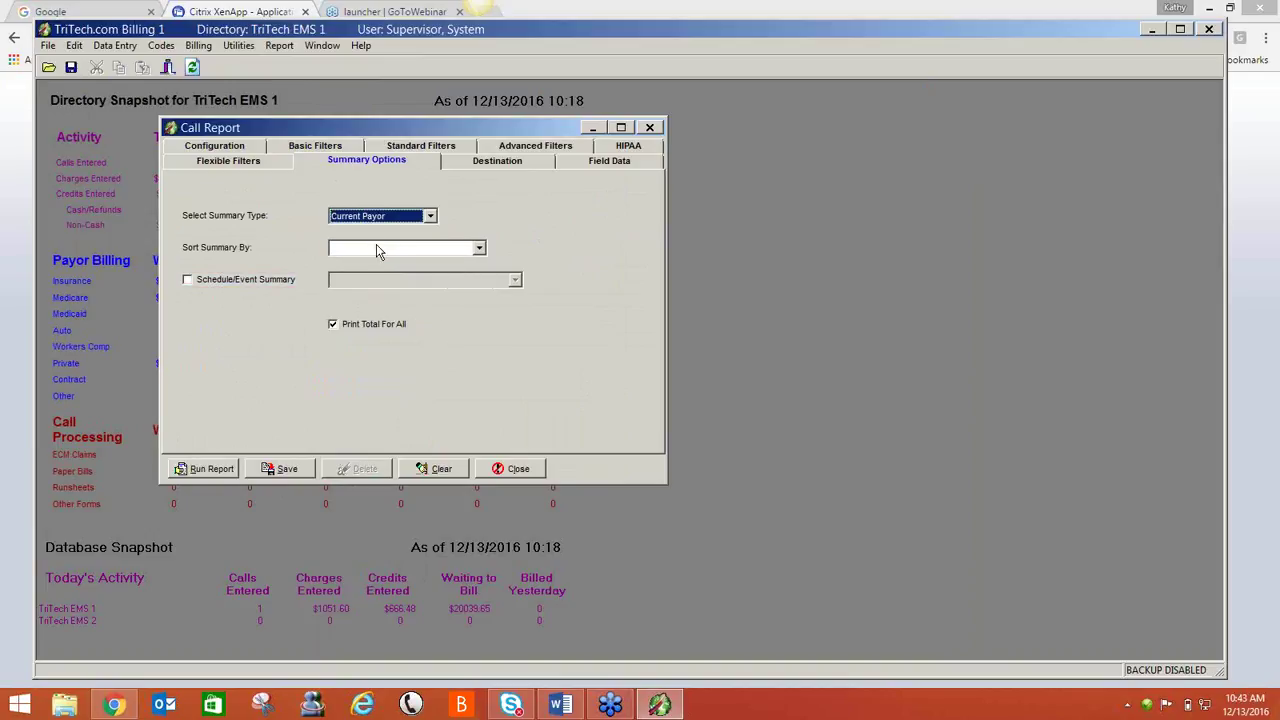
pyautogui.click(375, 248)
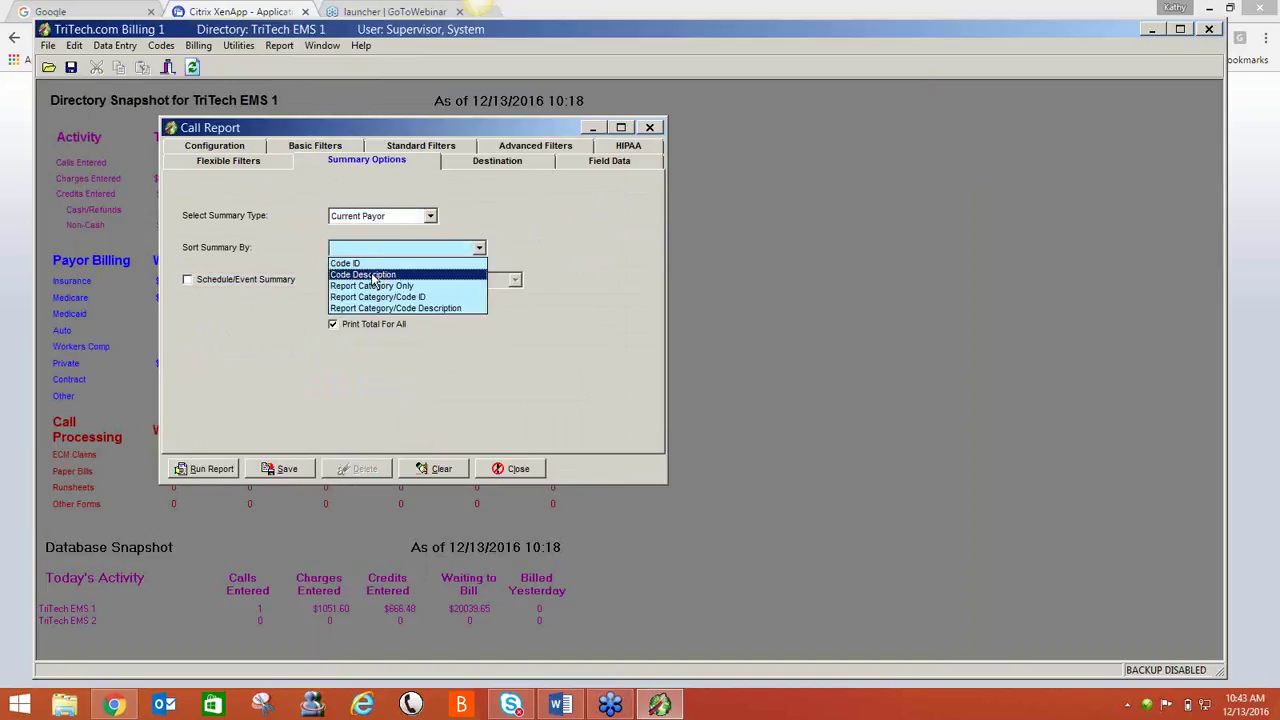
pyautogui.click(373, 275)
pyautogui.click(222, 470)
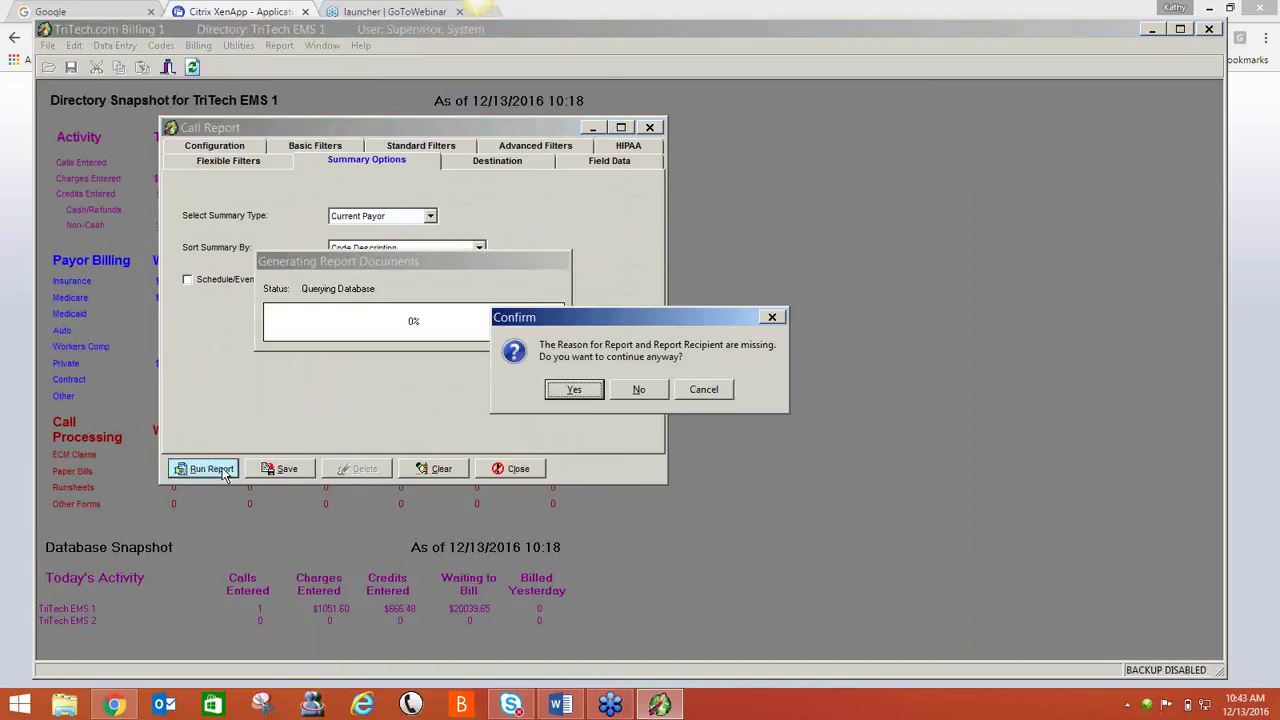
pyautogui.click(576, 390)
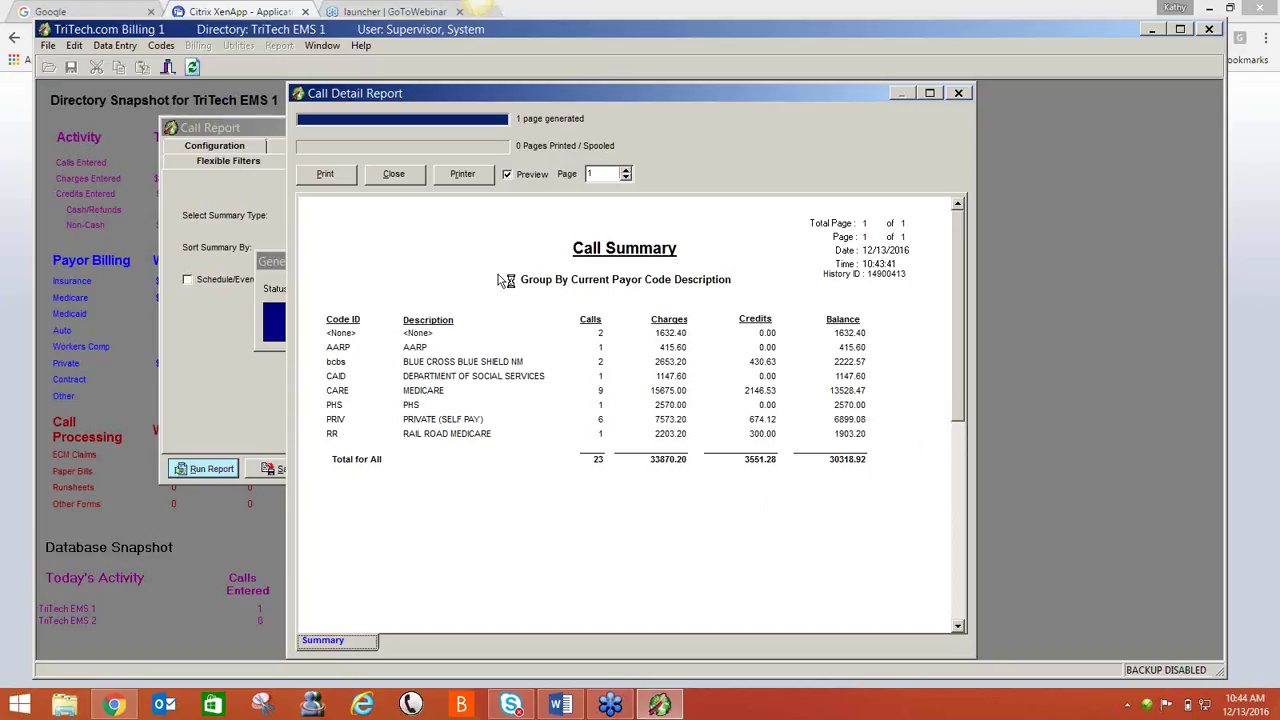
# - Add a Detail Report grouped by Current Payor, sorted by Code Description, and run it
pyautogui.click(394, 175)
pyautogui.click(254, 150)
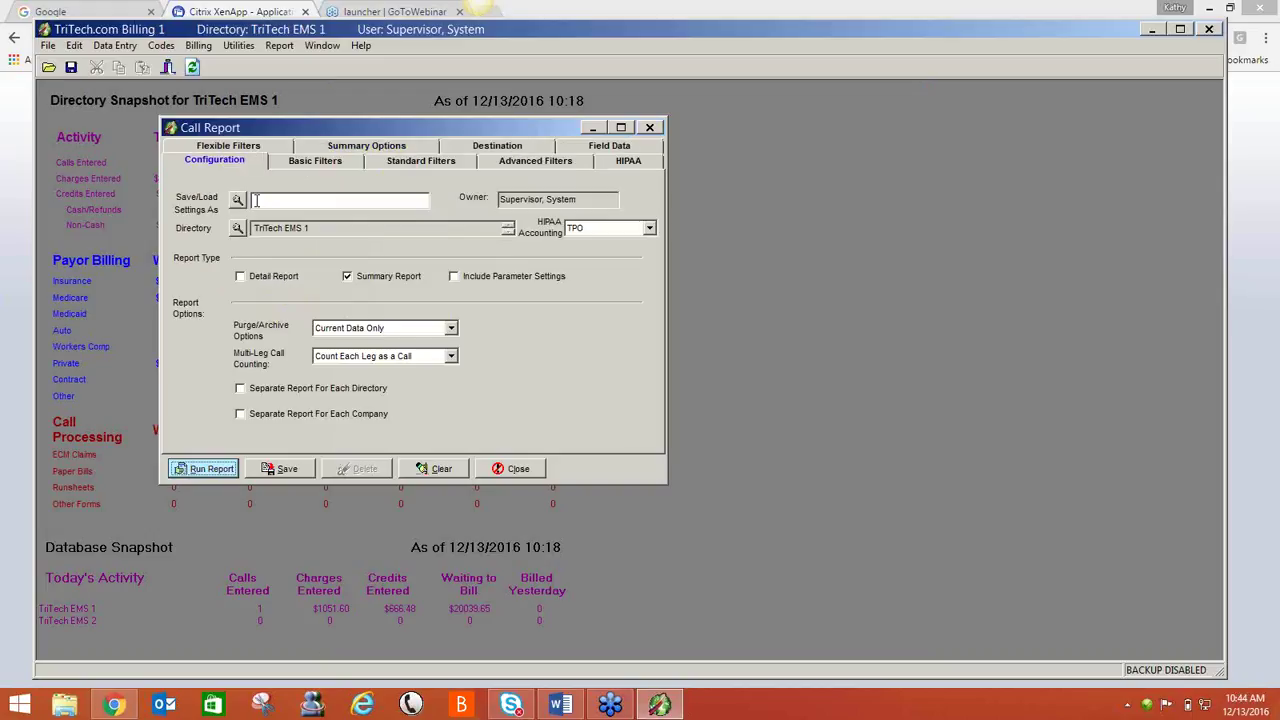
pyautogui.click(249, 279)
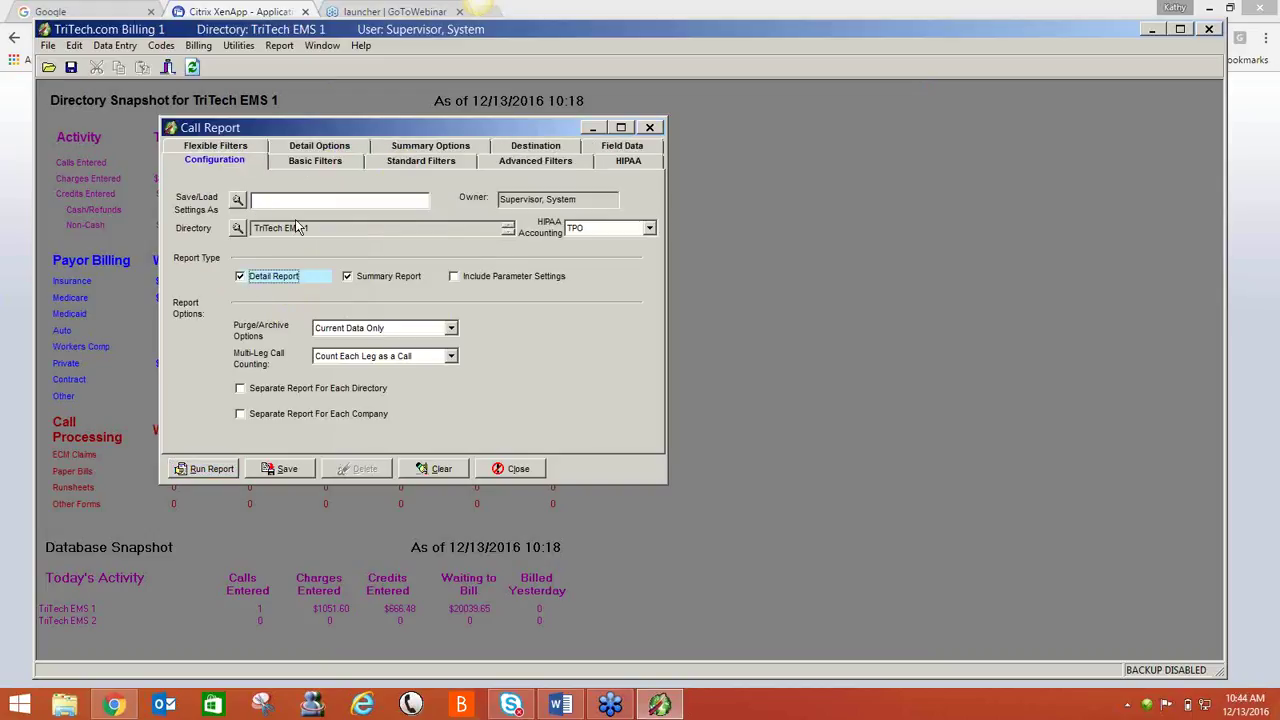
pyautogui.click(336, 150)
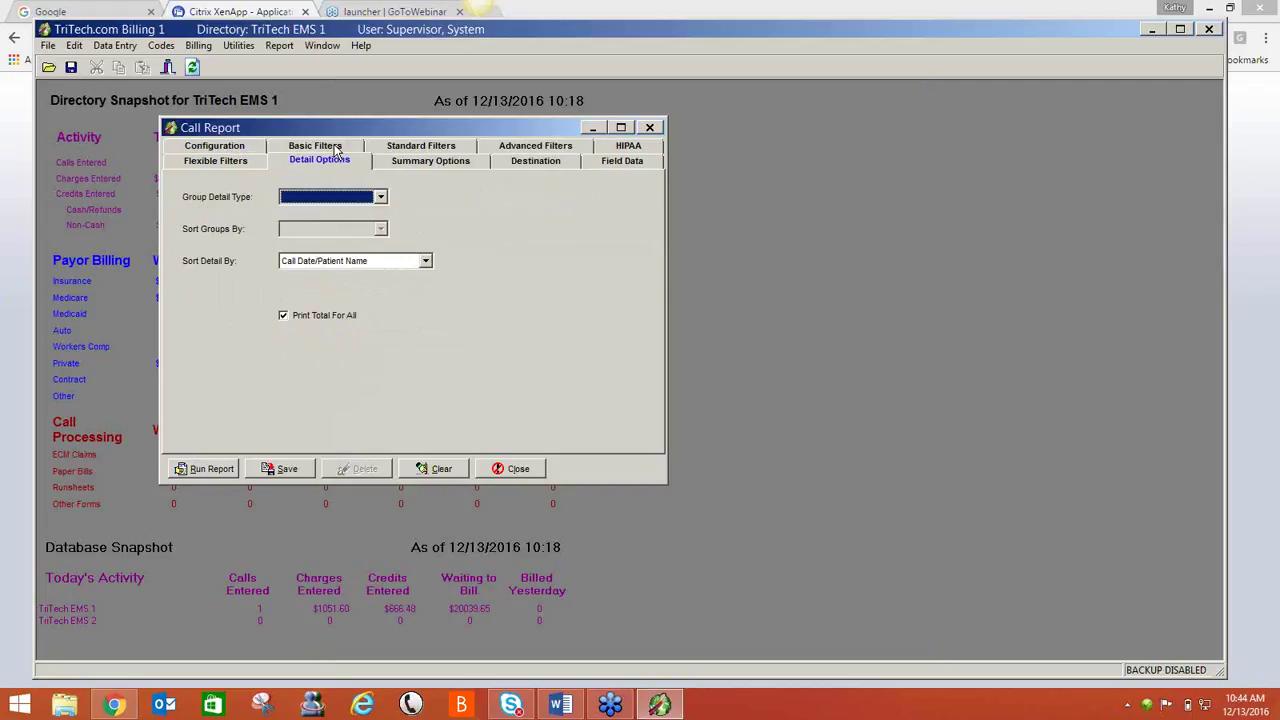
pyautogui.click(381, 197)
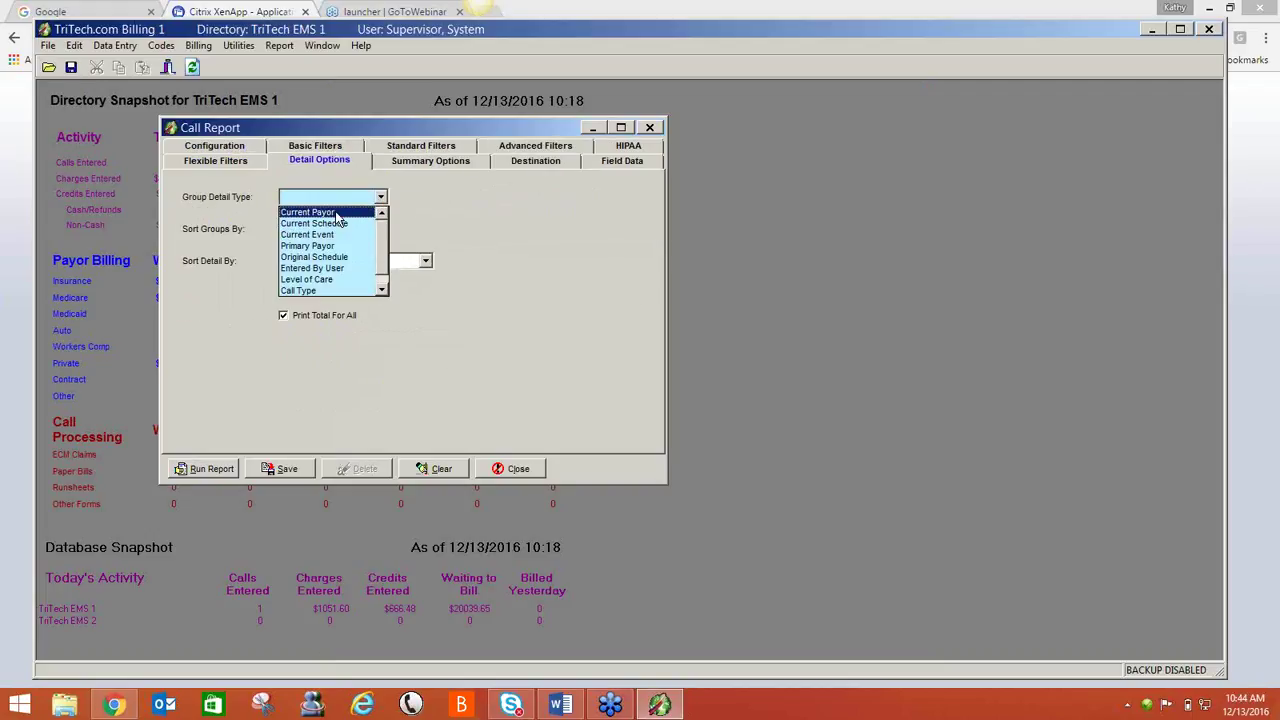
pyautogui.click(338, 212)
pyautogui.click(315, 230)
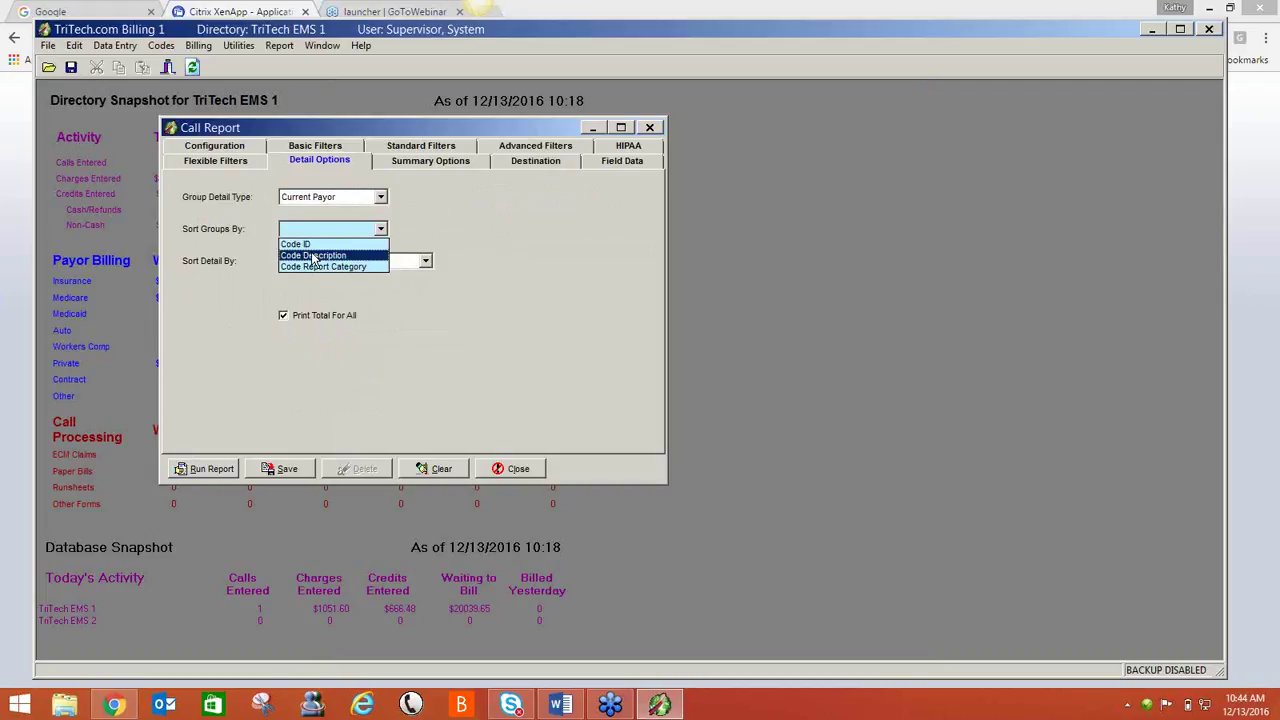
pyautogui.click(315, 243)
pyautogui.click(208, 470)
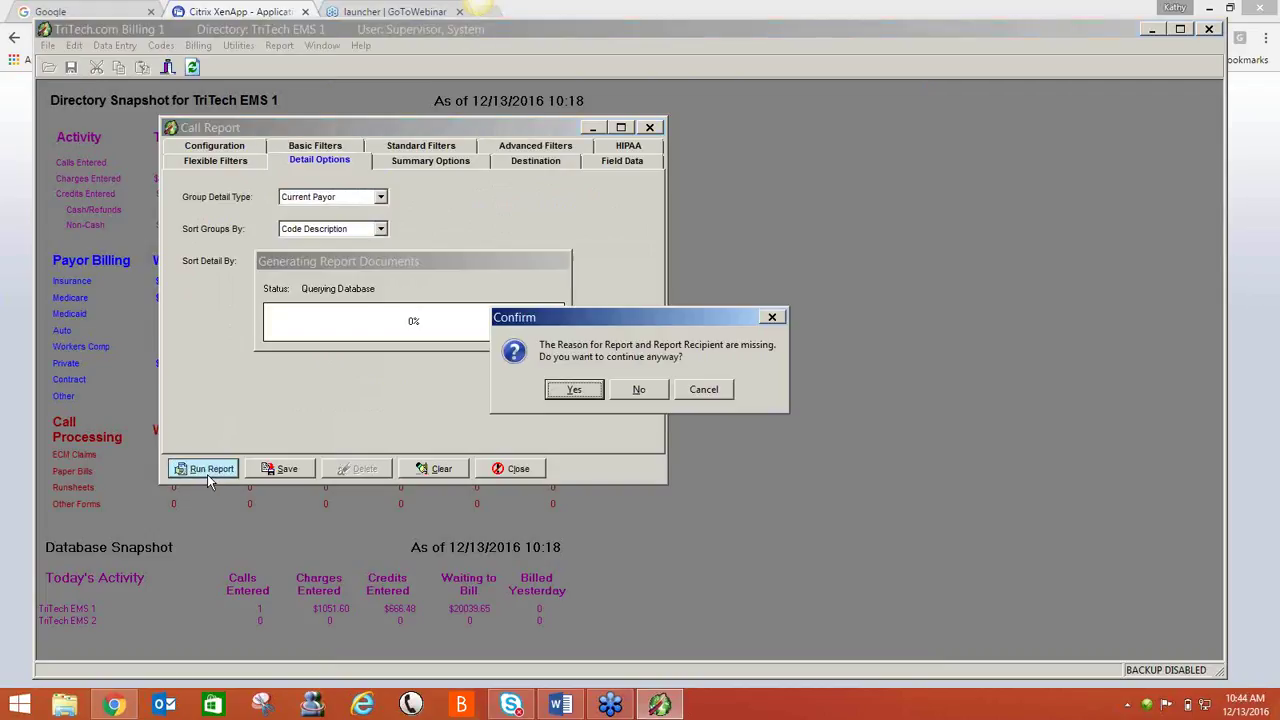
pyautogui.press('Return')
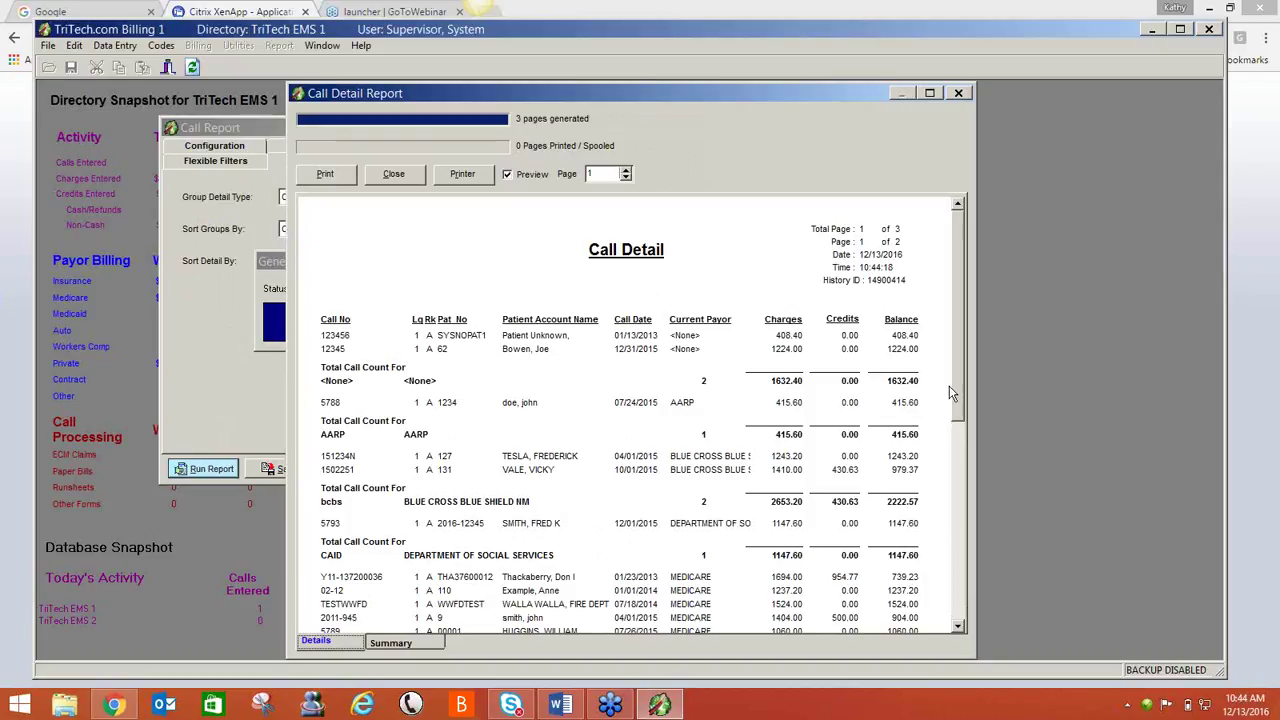
pyautogui.moveTo(955, 399); pyautogui.dragTo(966, 488)
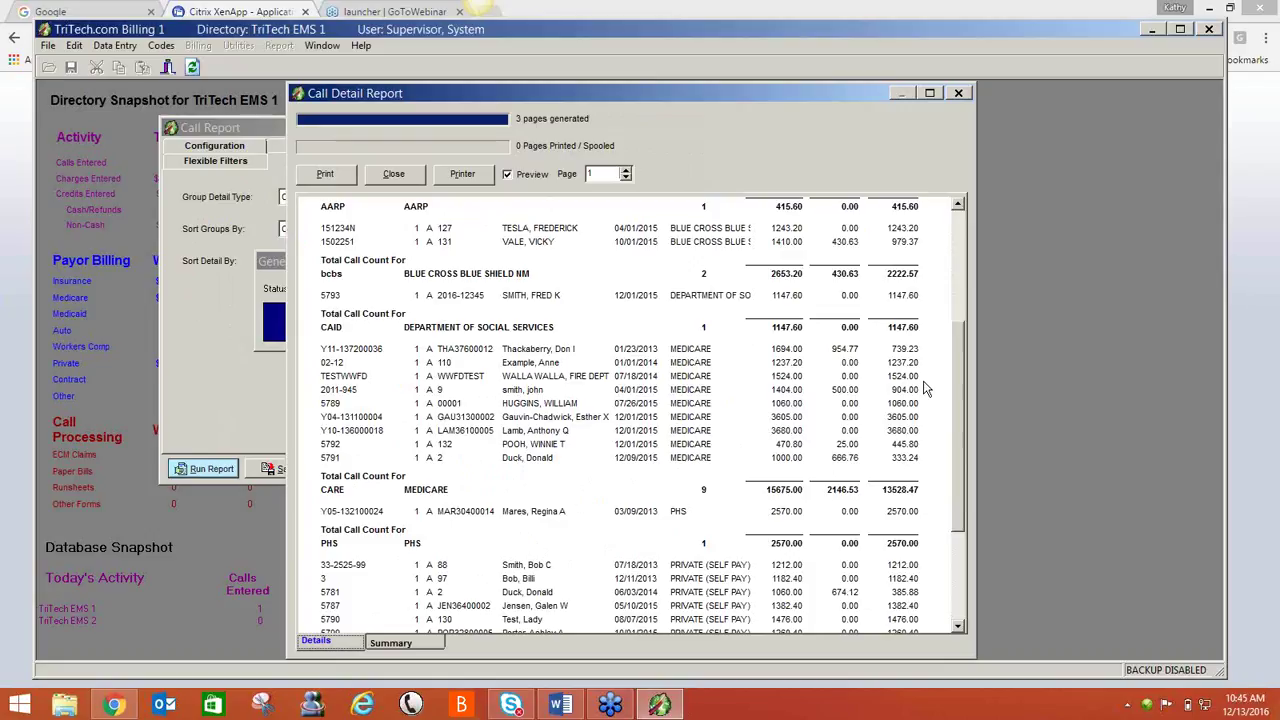
pyautogui.click(399, 175)
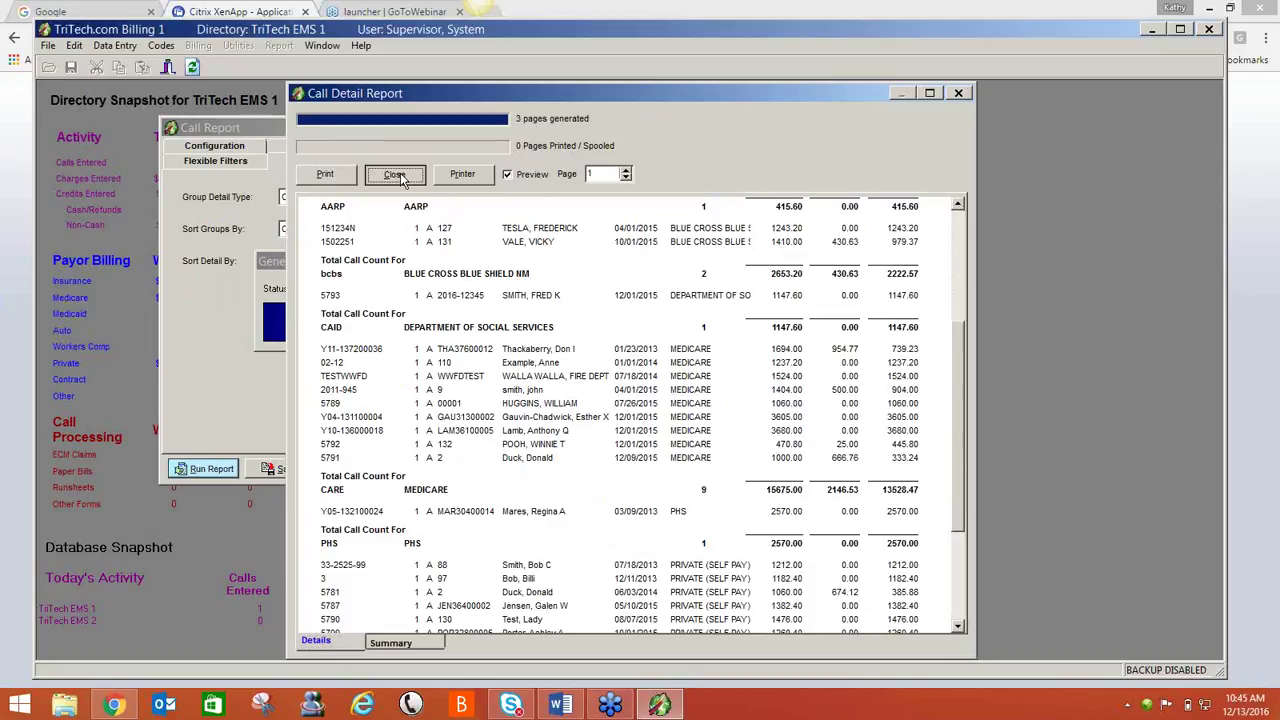
# - Close the Call Report without saving parameters and start a new Code Analysis report
pyautogui.click(538, 468)
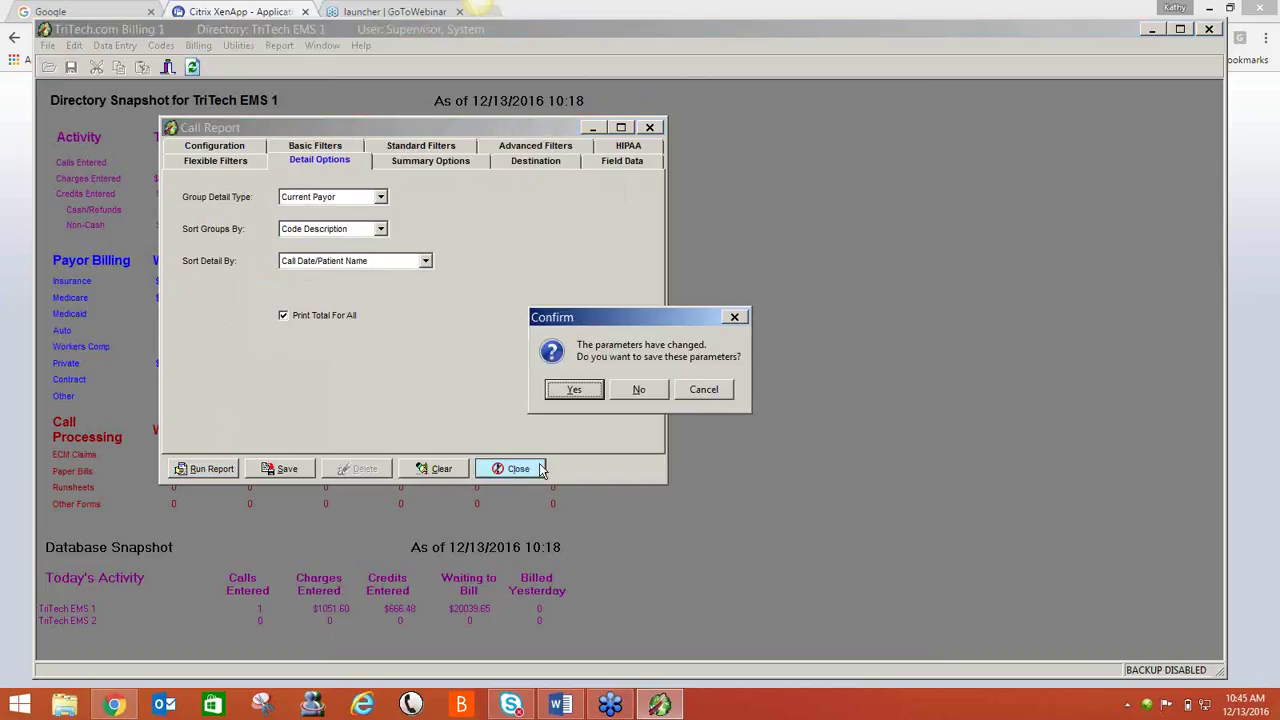
pyautogui.click(643, 392)
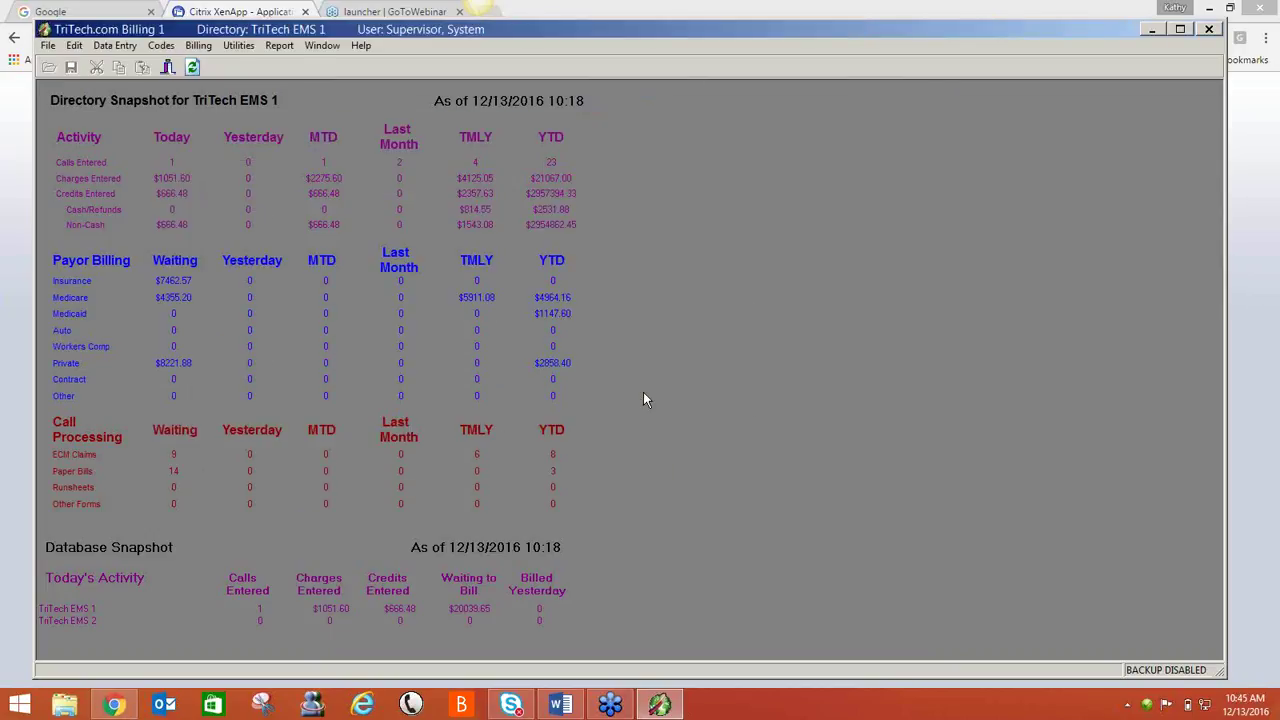
pyautogui.click(281, 48)
pyautogui.click(316, 186)
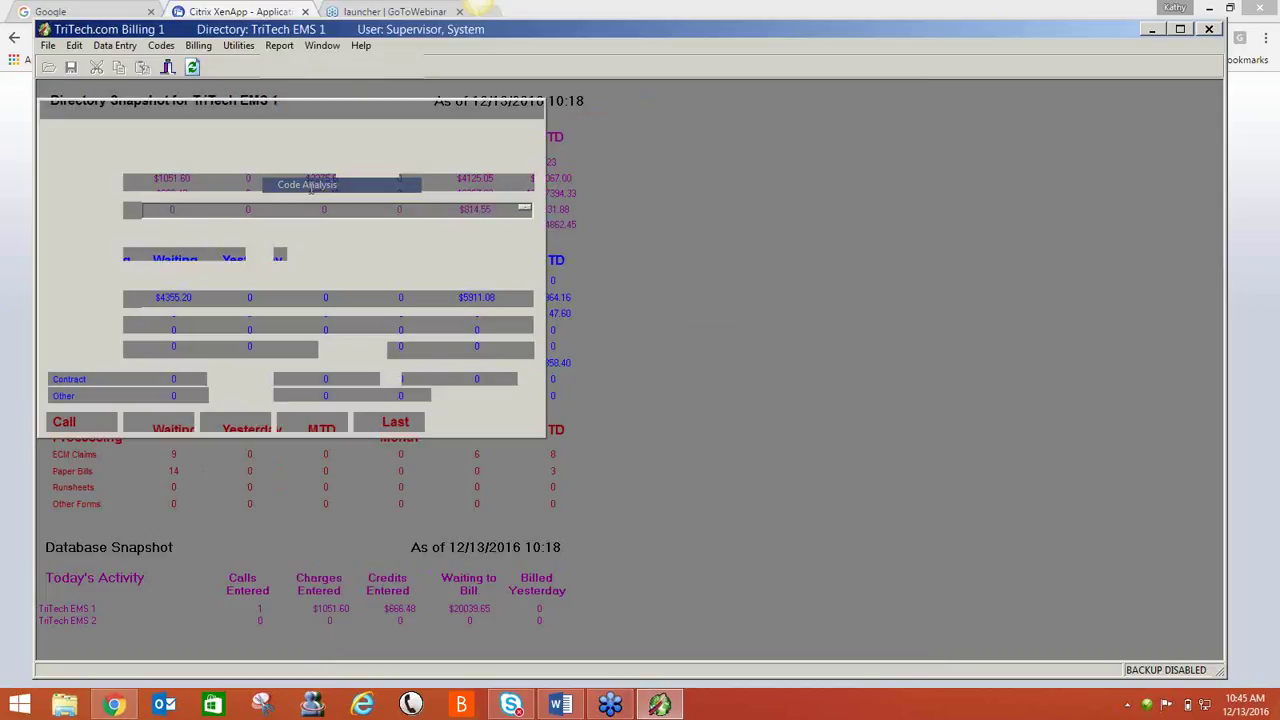
# - Set the call date range to 01/01/2016–12/31/2016 and bring up the code selection
pyautogui.click(228, 144)
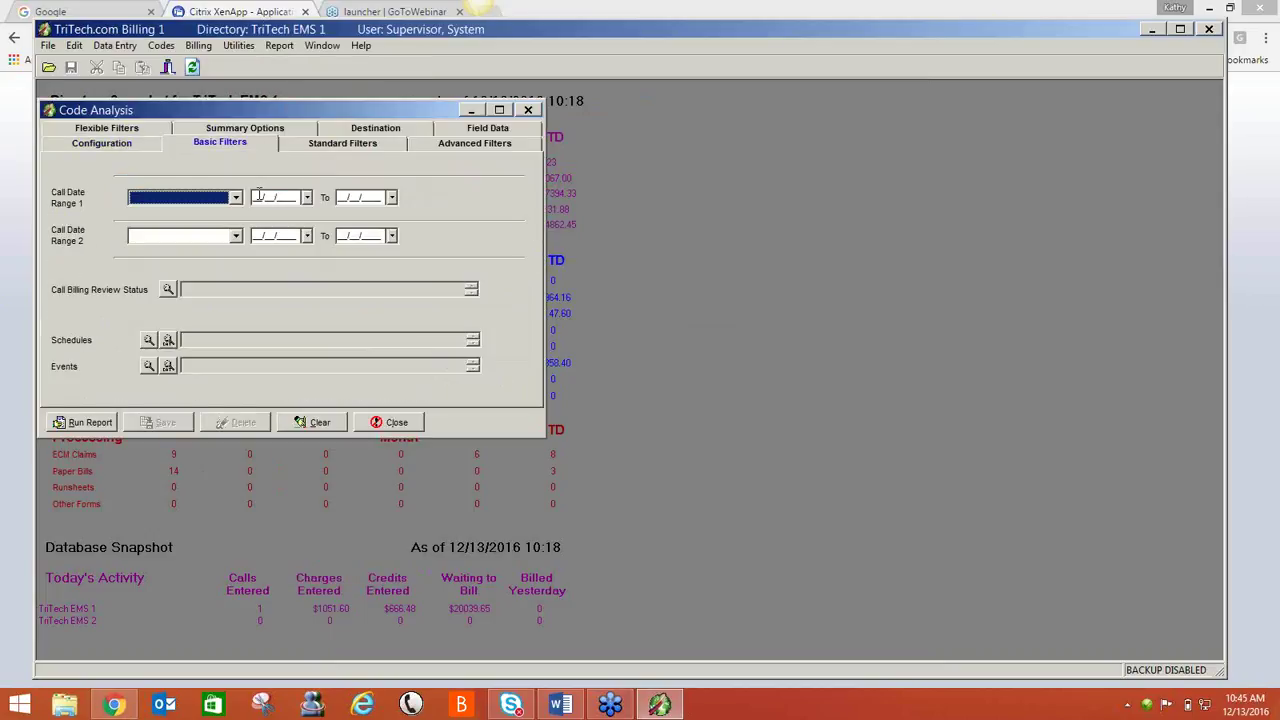
pyautogui.click(259, 196)
pyautogui.write('01012016')
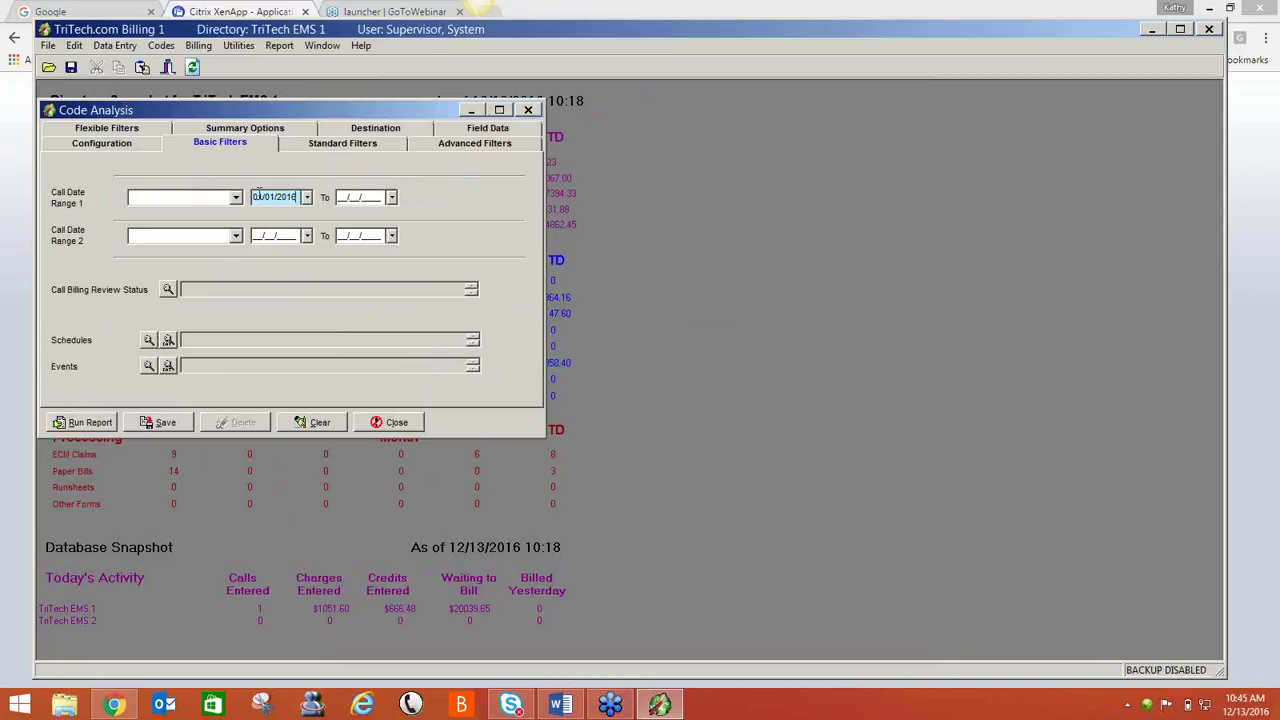
pyautogui.press('Tab')
pyautogui.write('12312016')
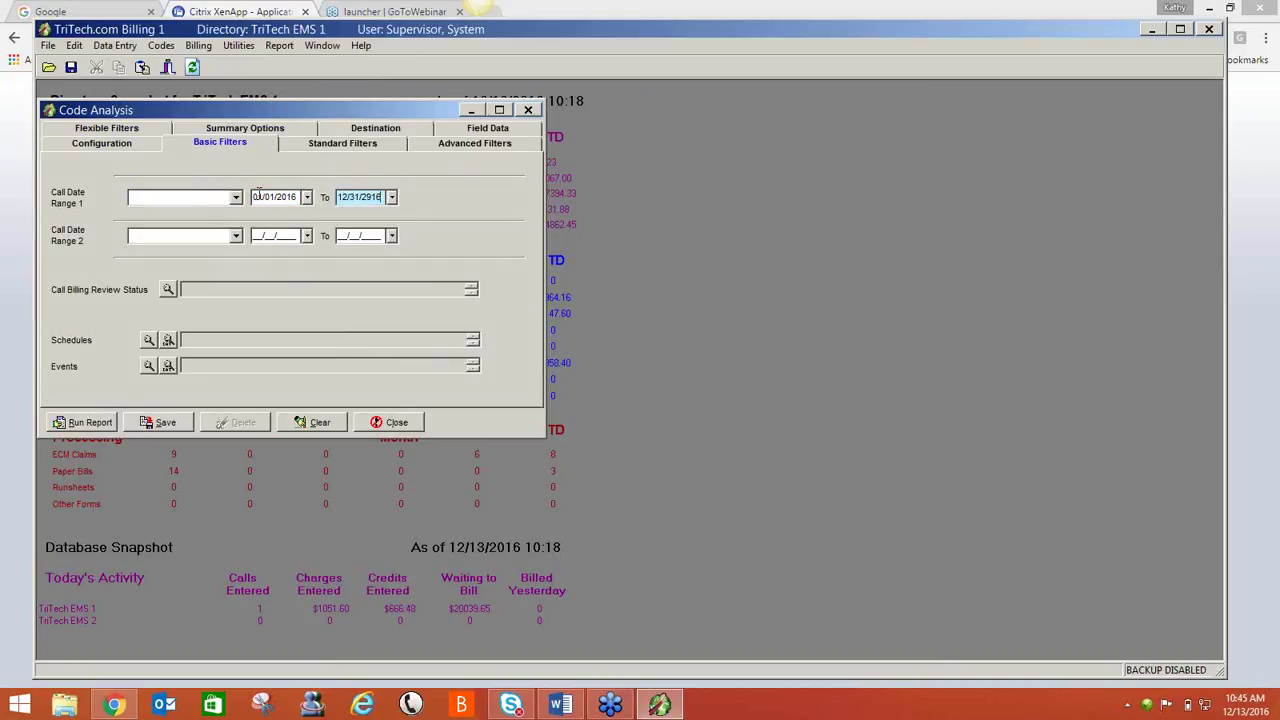
pyautogui.click(120, 146)
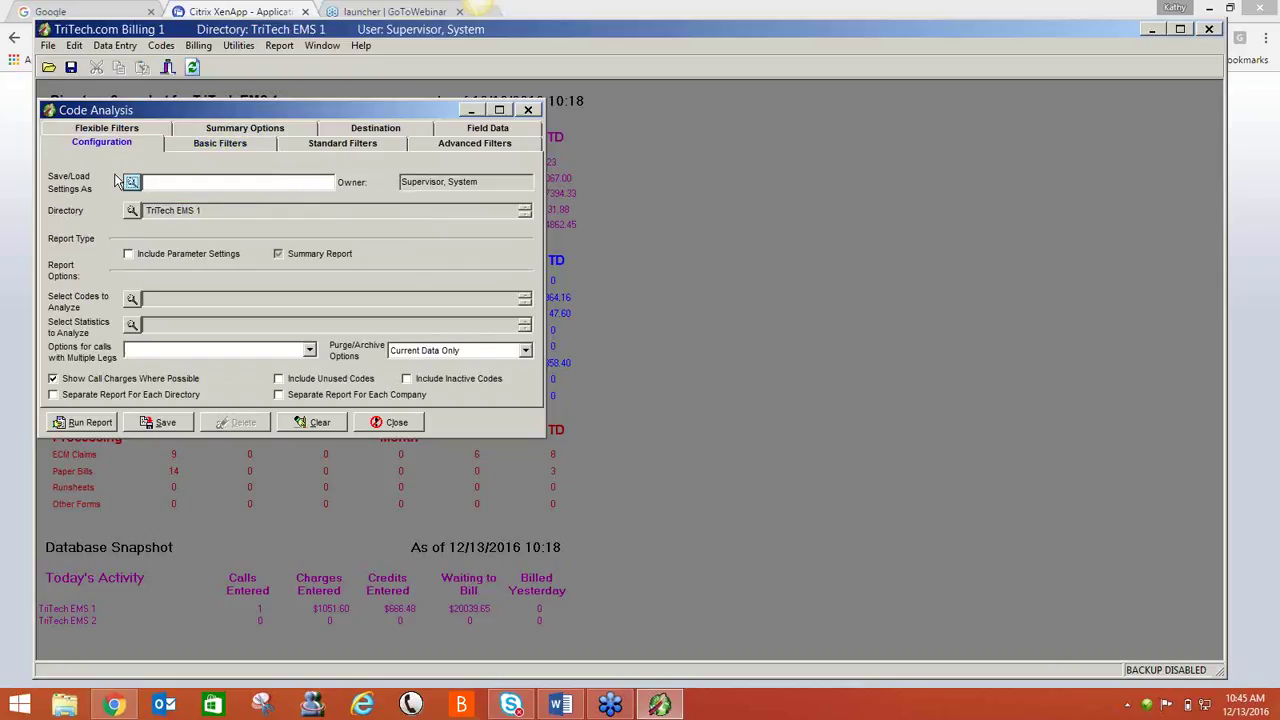
pyautogui.click(134, 301)
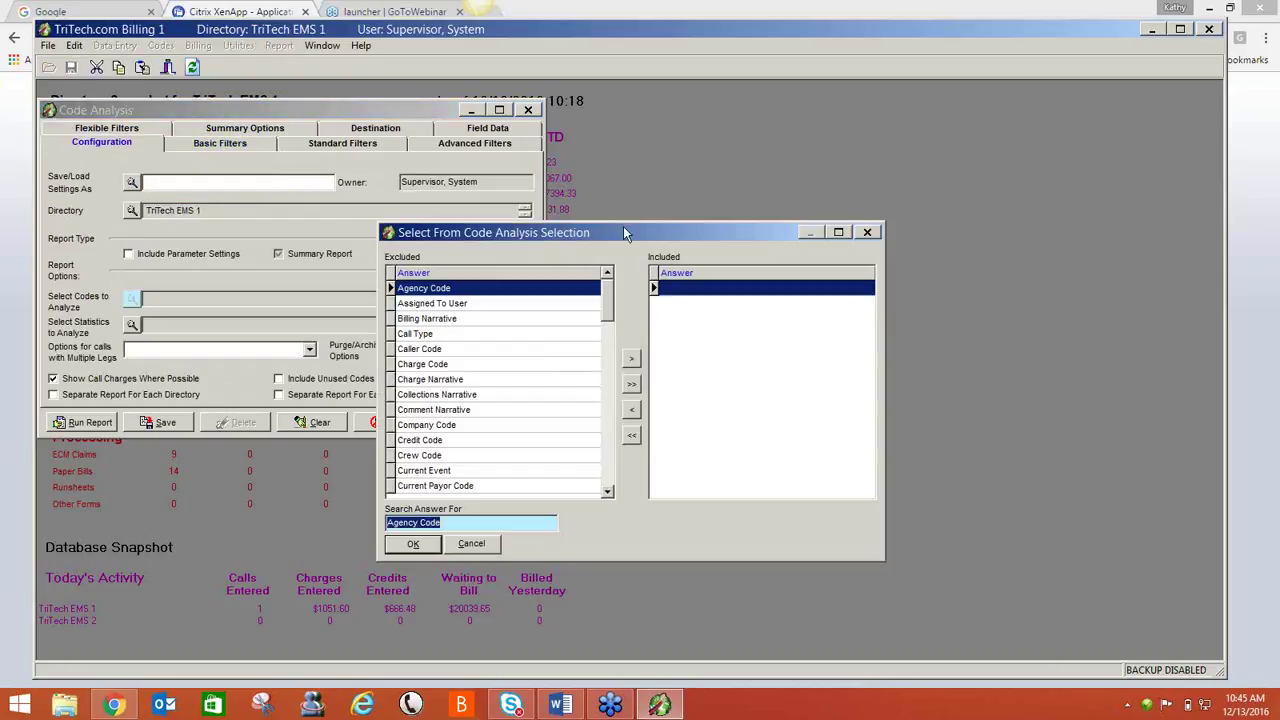
# - Include Charge, Credit, Drop Off Location and Pick Up Location codes in the analysis
pyautogui.moveTo(626, 221); pyautogui.dragTo(638, 123)
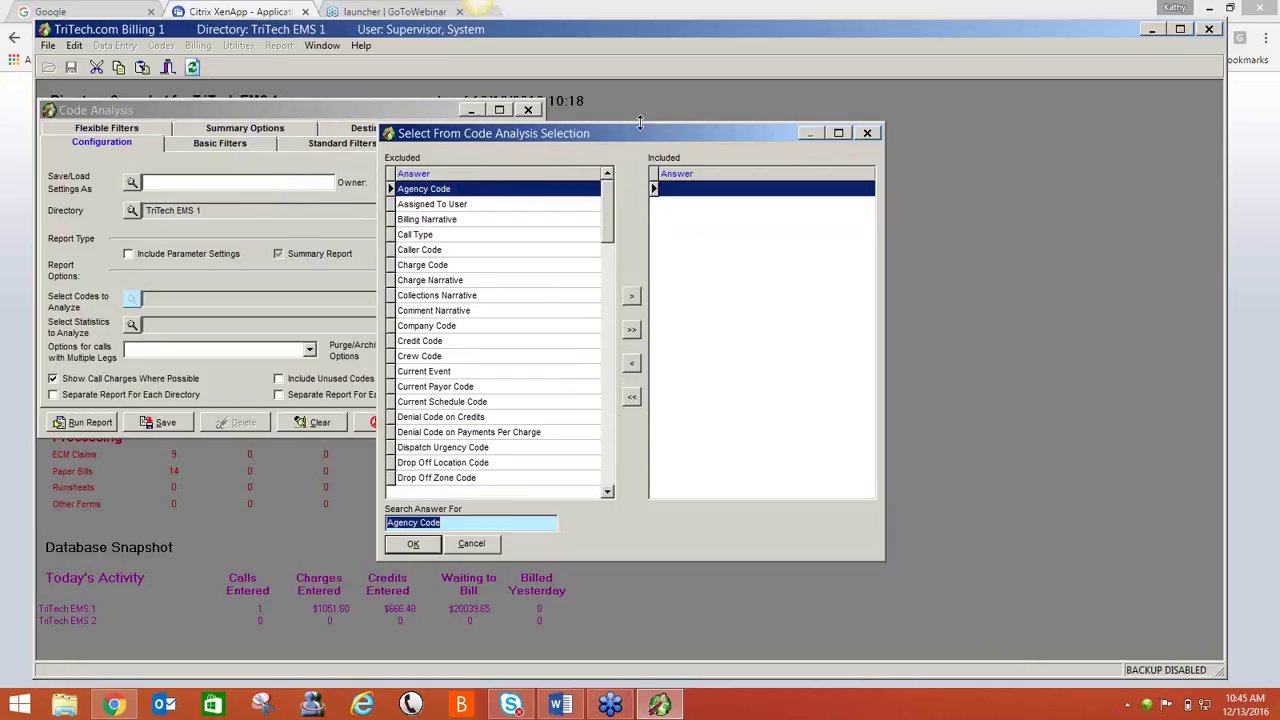
pyautogui.click(475, 265)
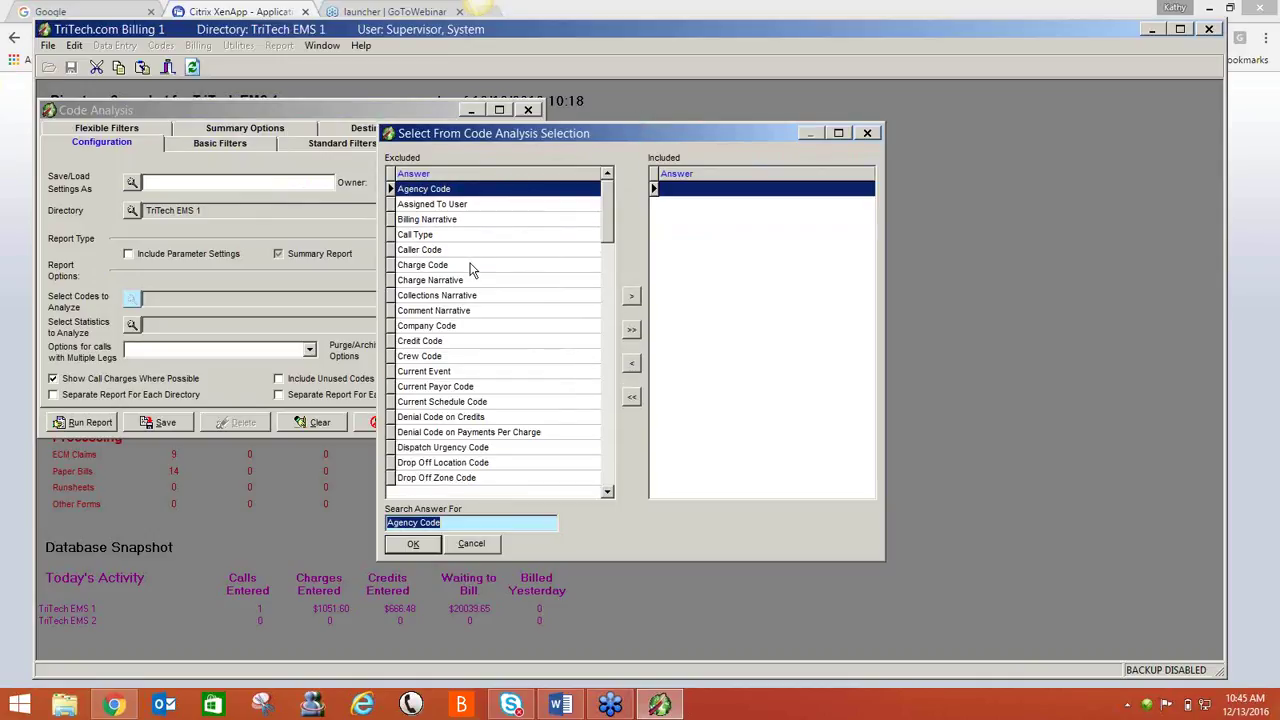
pyautogui.click(631, 297)
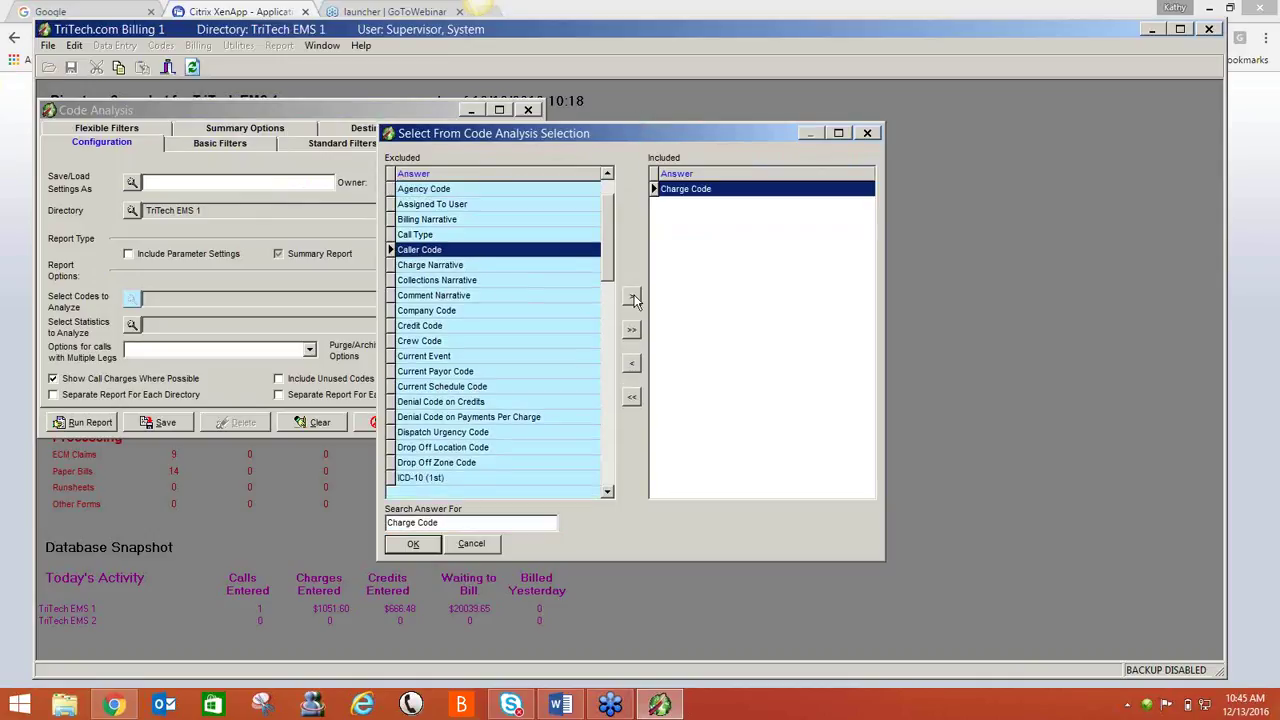
pyautogui.click(452, 328)
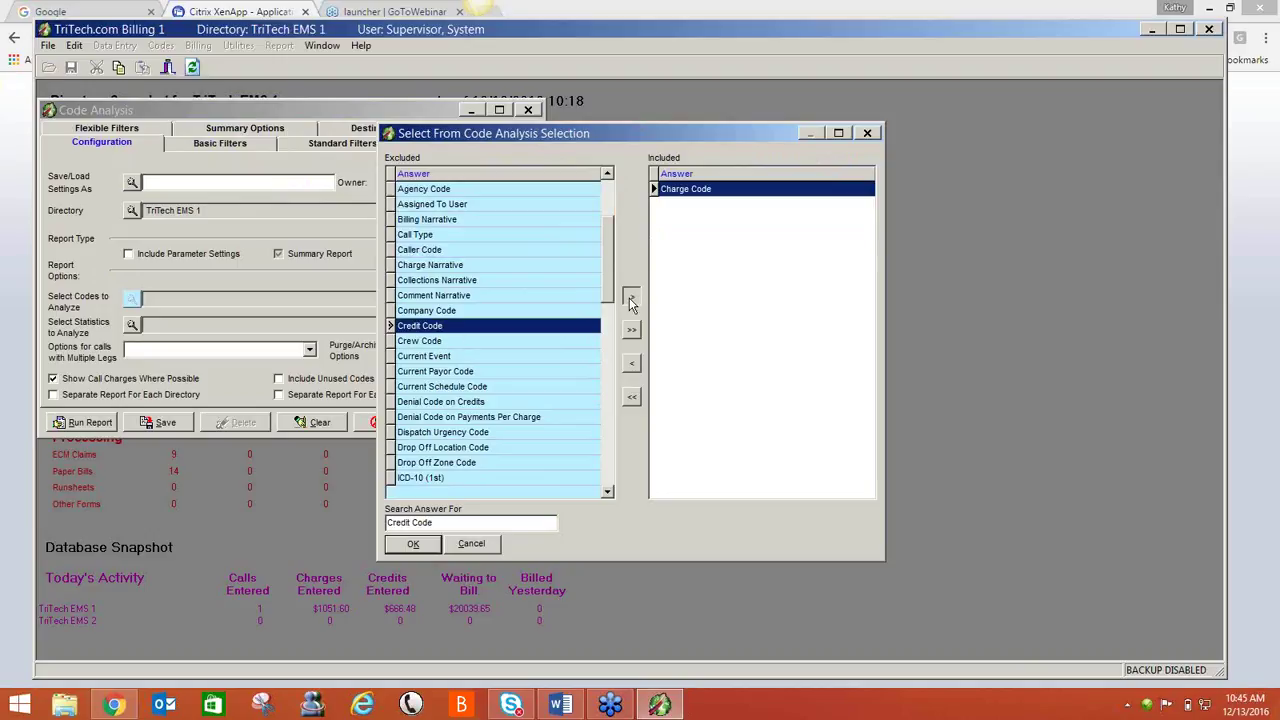
pyautogui.click(631, 298)
pyautogui.click(496, 430)
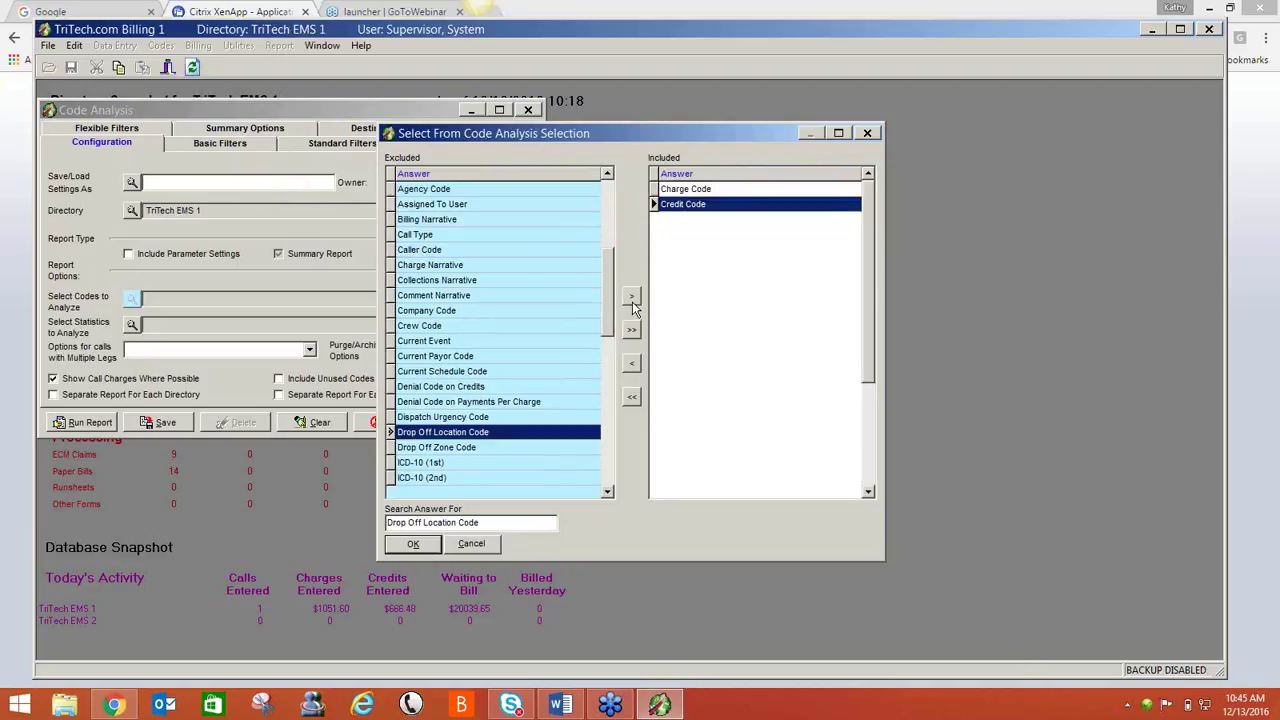
pyautogui.click(632, 297)
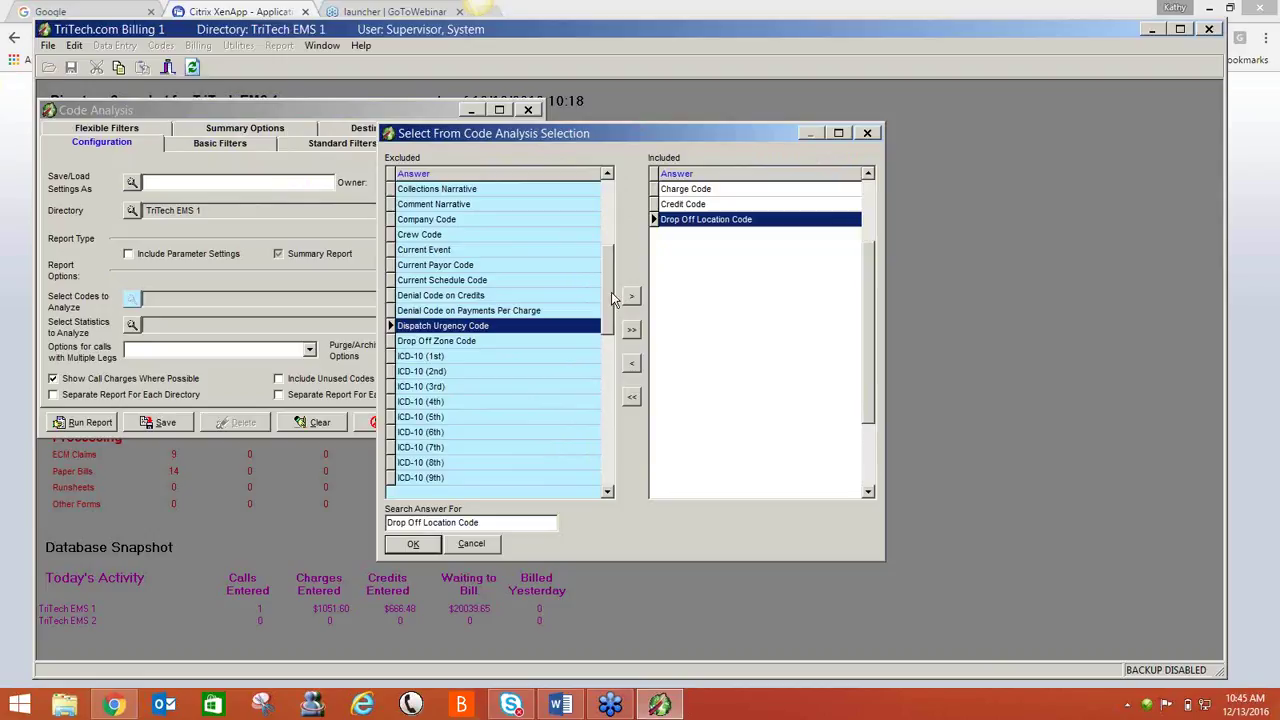
pyautogui.moveTo(611, 292); pyautogui.dragTo(609, 449)
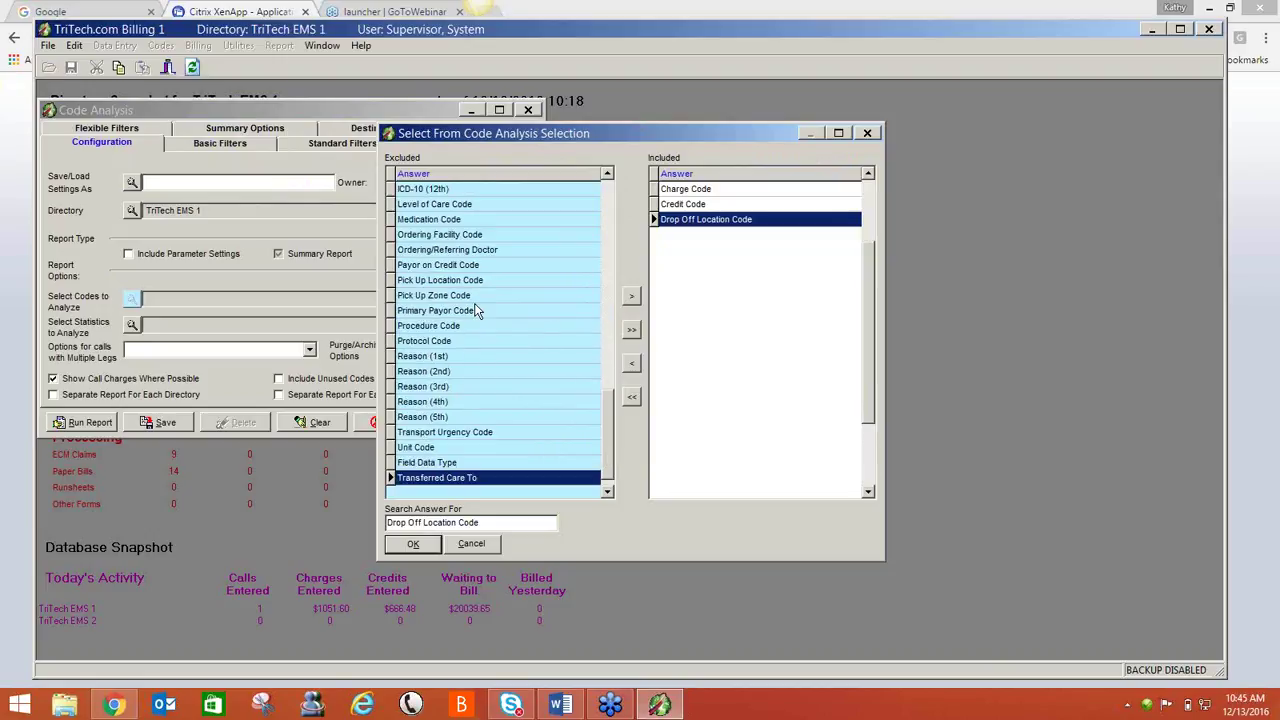
pyautogui.click(484, 283)
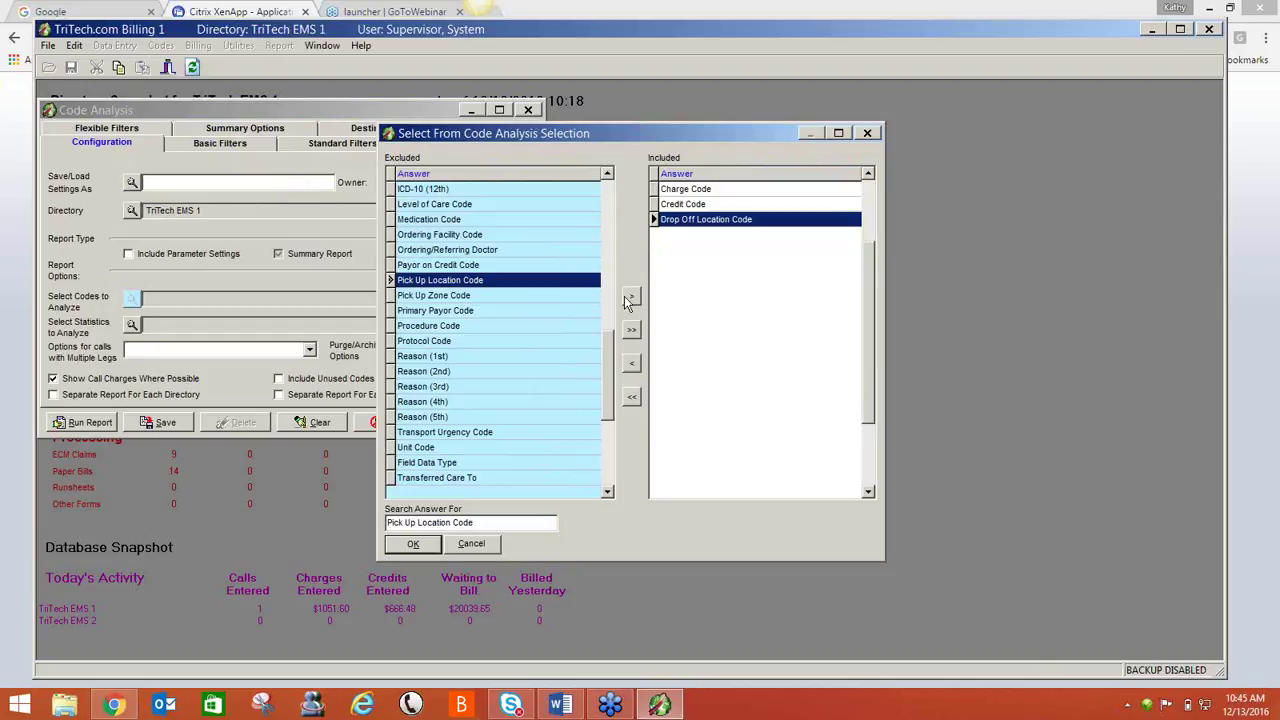
pyautogui.click(631, 297)
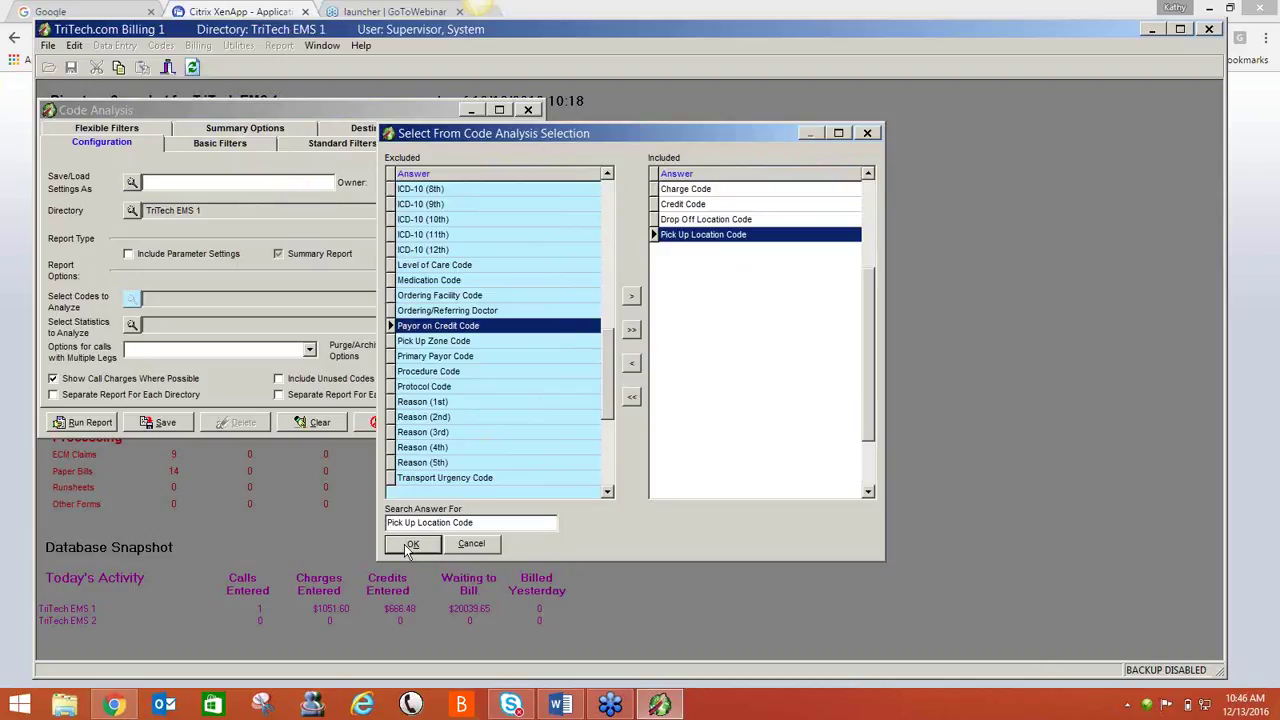
pyautogui.click(410, 545)
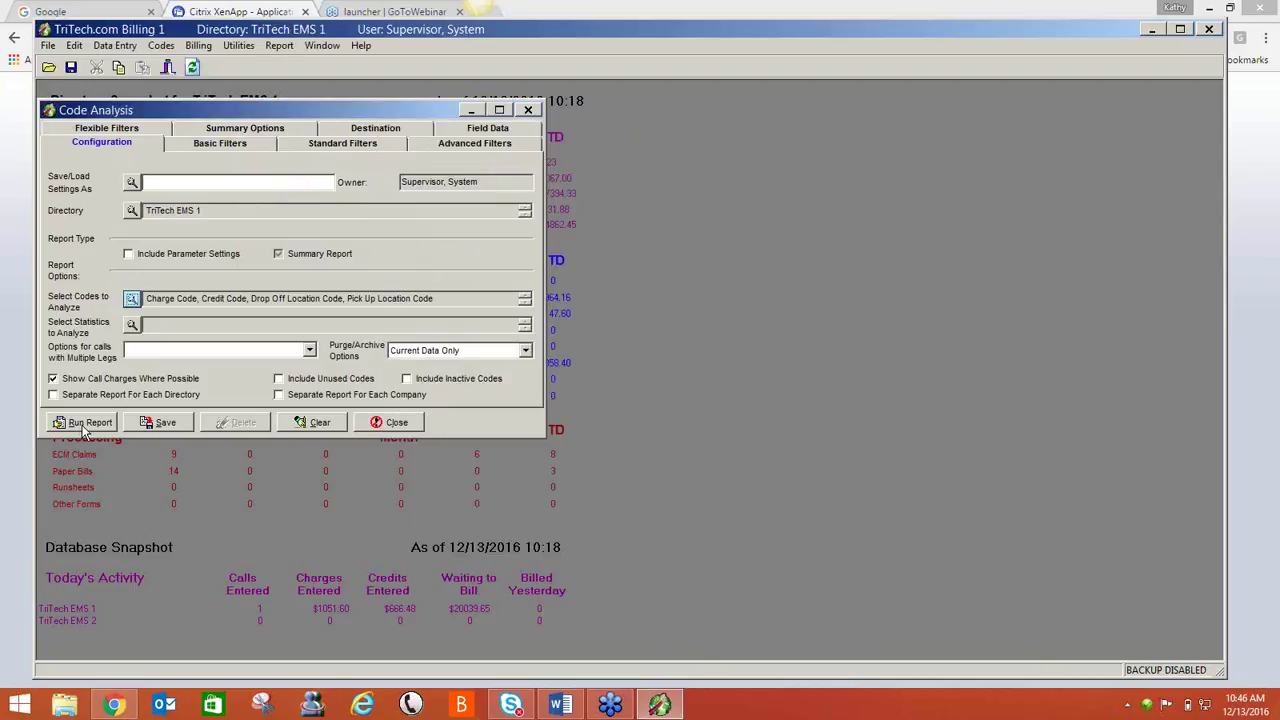
pyautogui.click(84, 425)
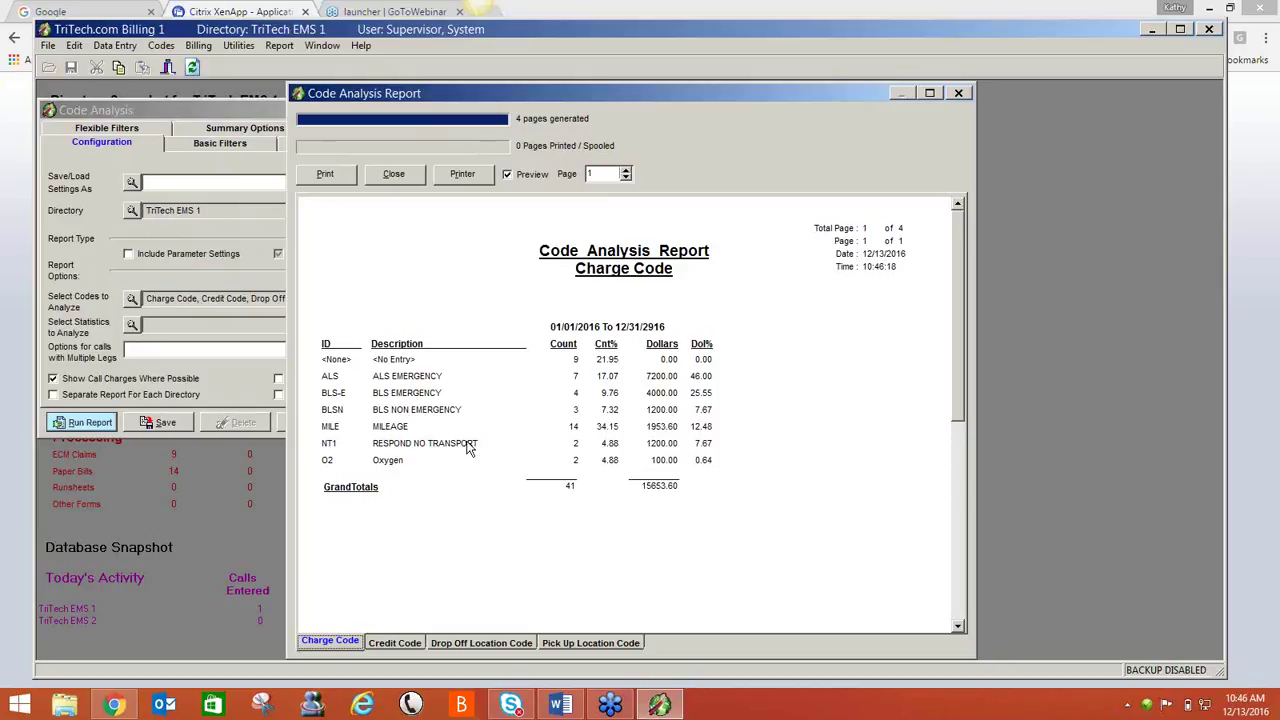
pyautogui.click(397, 642)
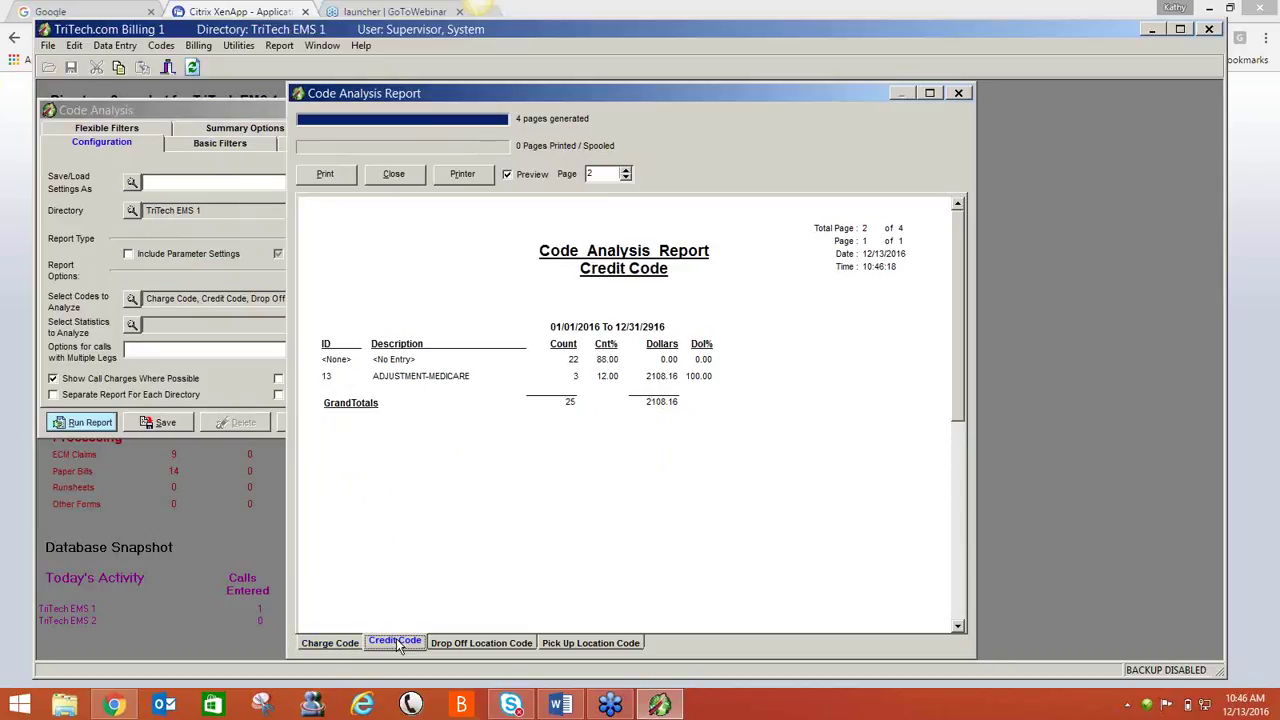
pyautogui.click(455, 645)
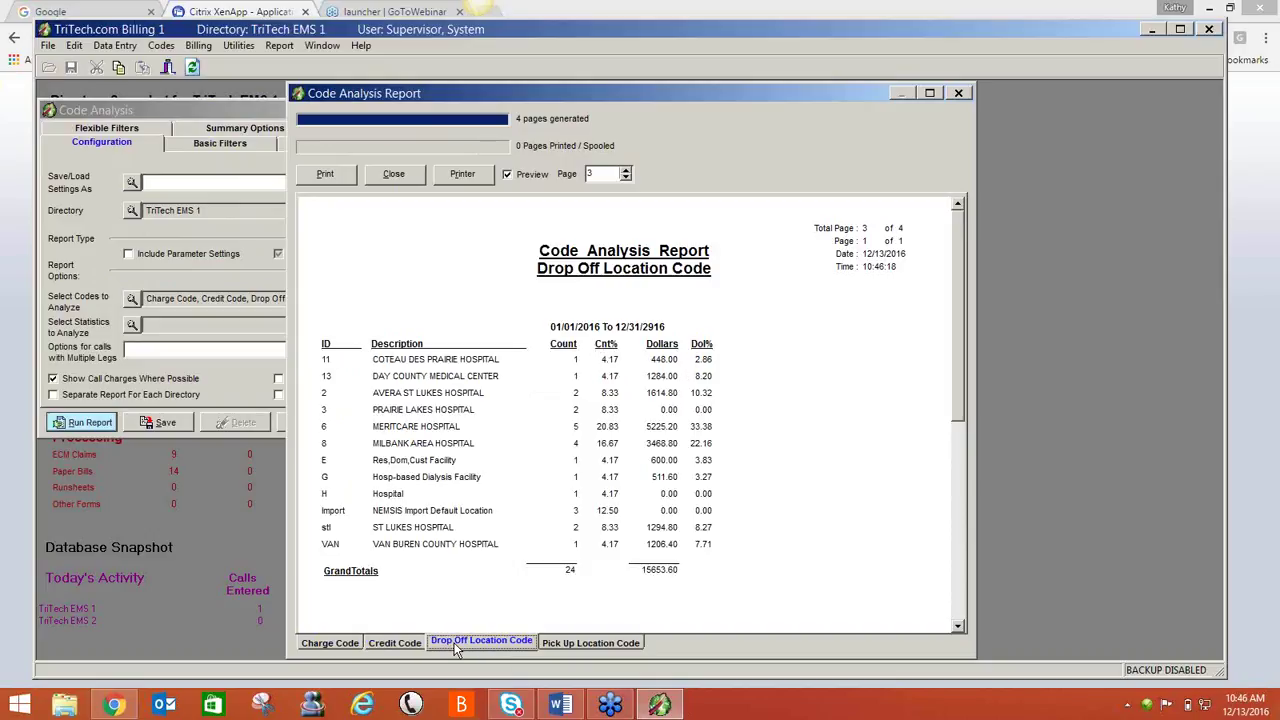
pyautogui.click(597, 643)
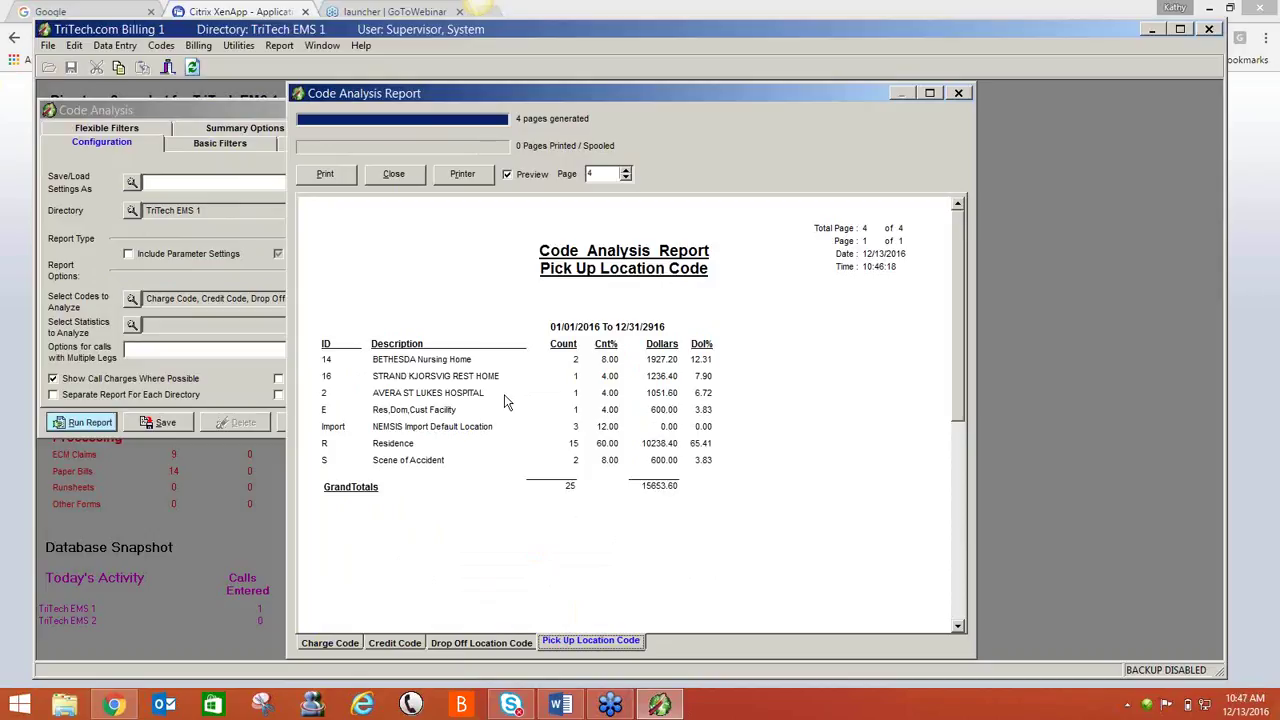
pyautogui.click(395, 175)
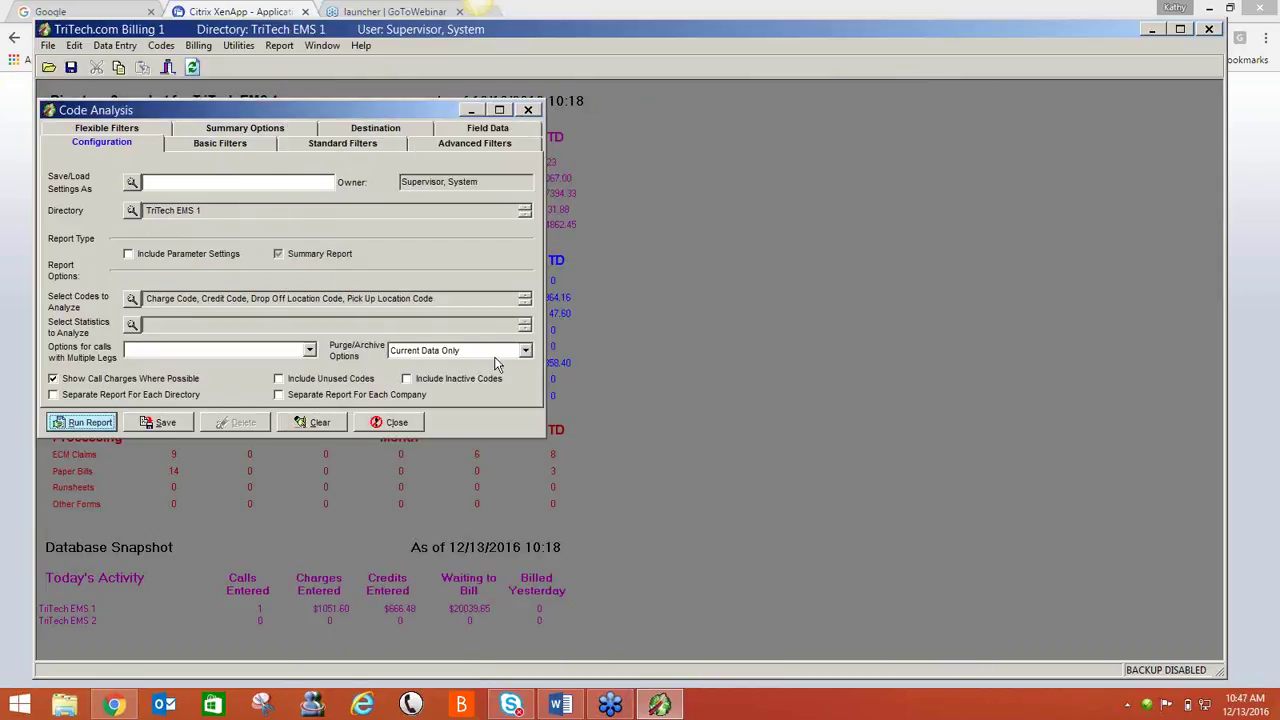
# - Close Code Analysis without saving parameters and start a new Call report
pyautogui.click(393, 428)
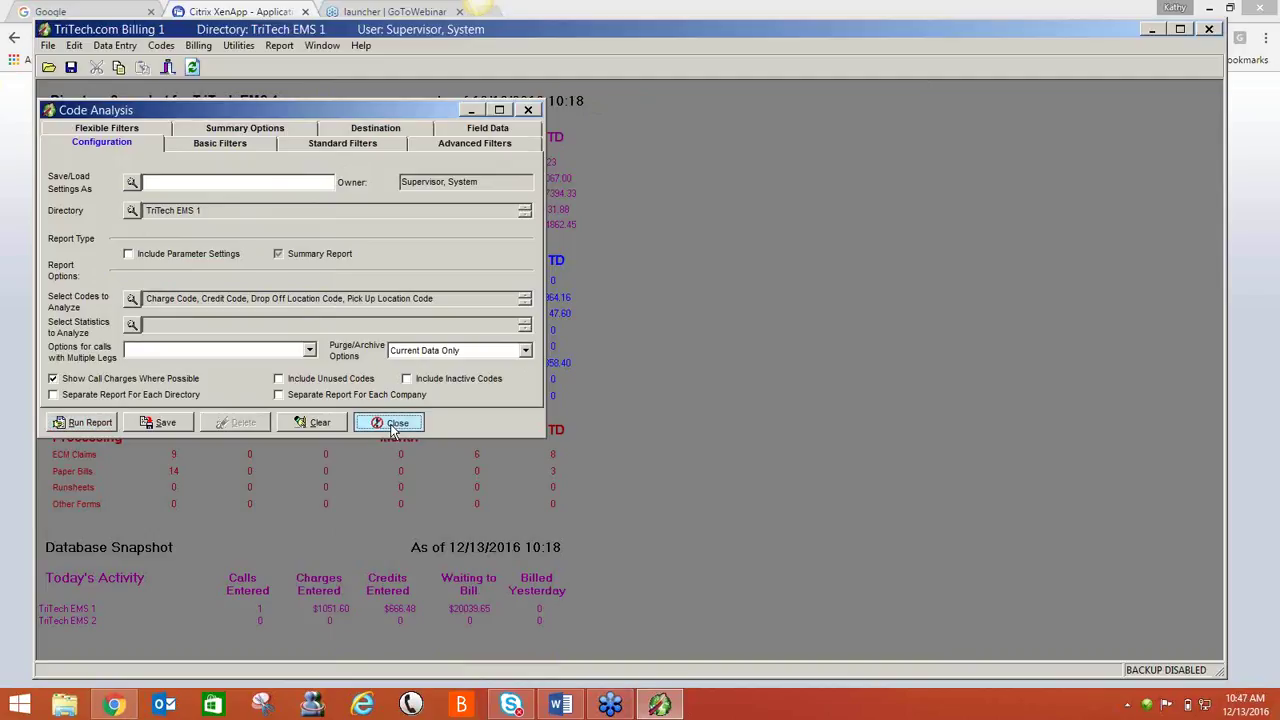
pyautogui.click(648, 390)
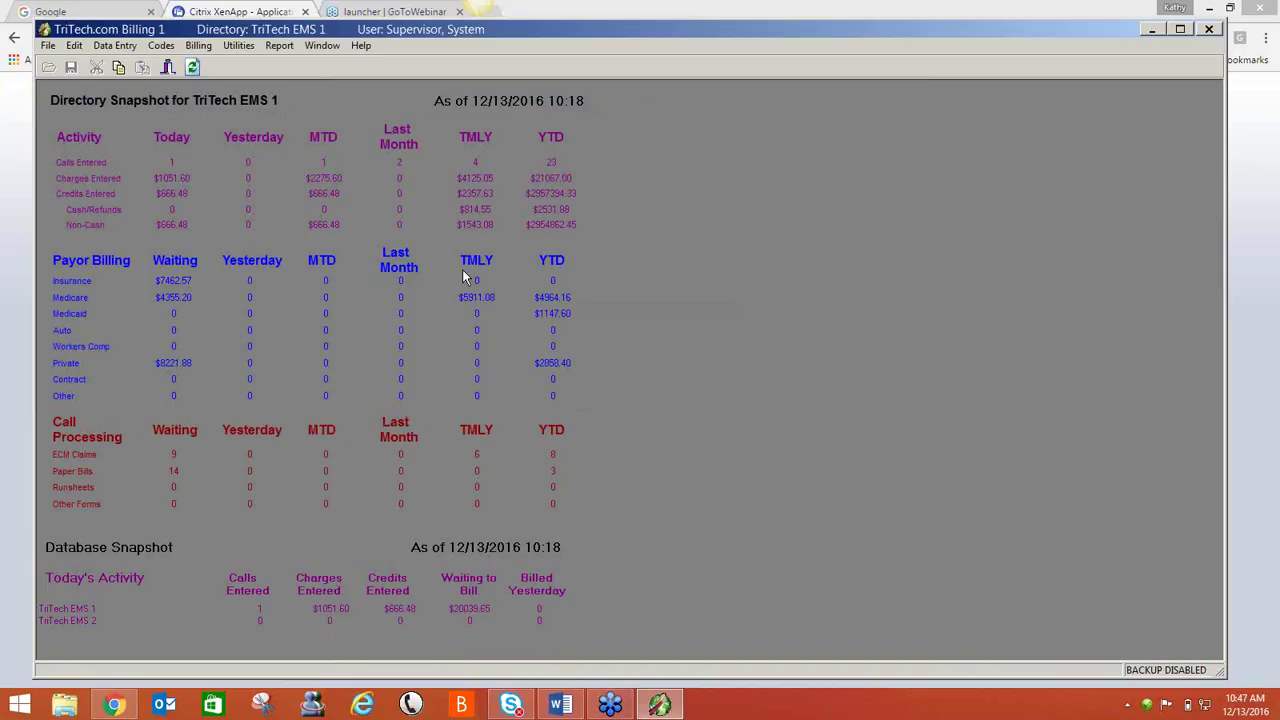
pyautogui.click(279, 46)
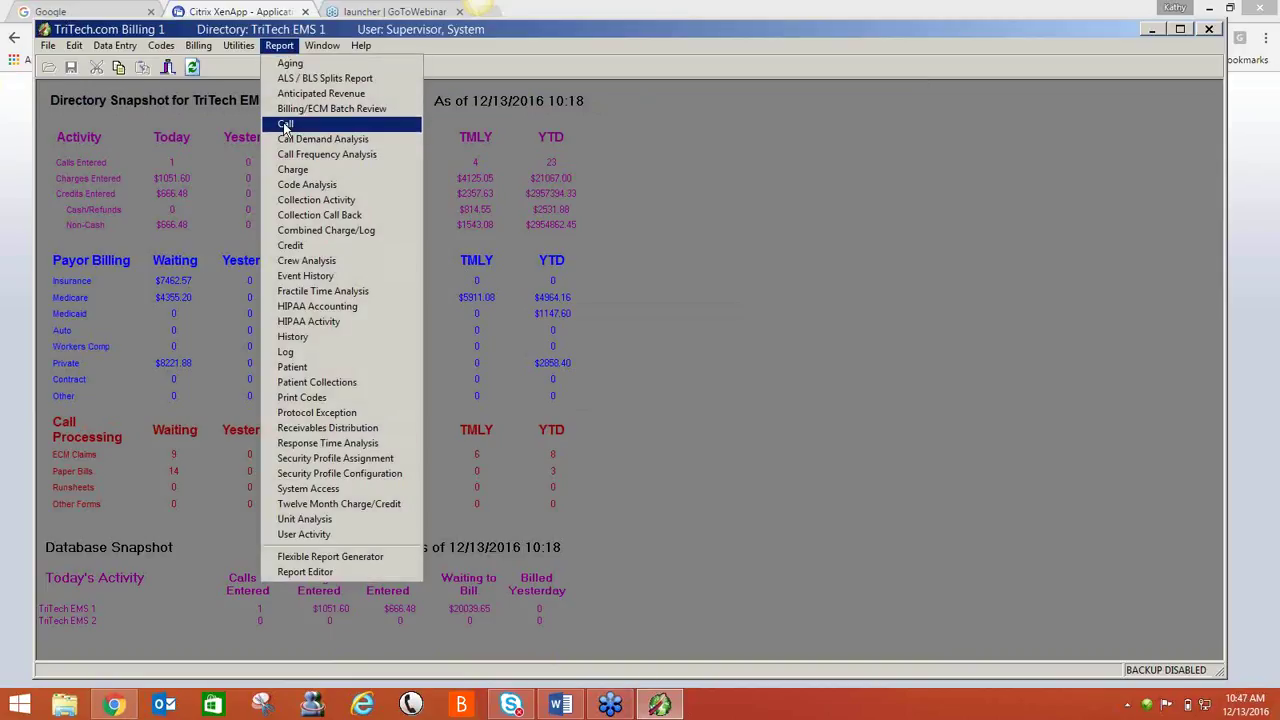
pyautogui.click(285, 123)
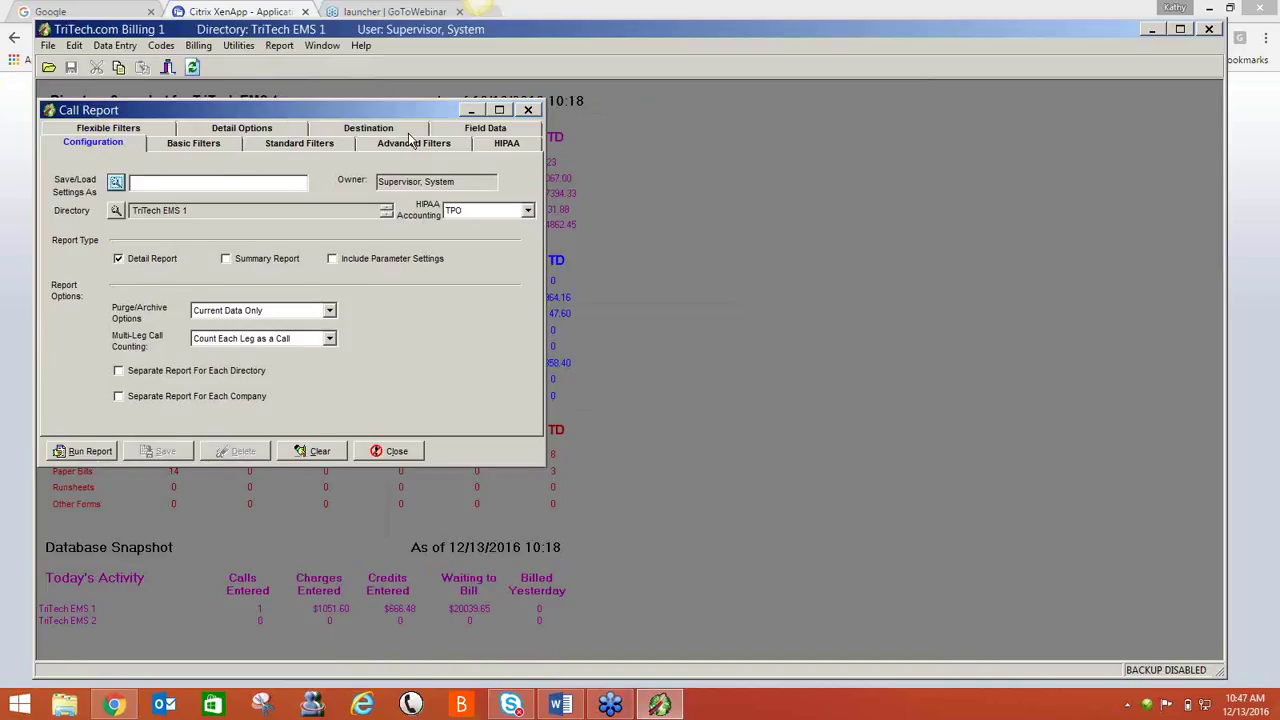
# - Limit the Call report's call dates to This Year to Date
pyautogui.moveTo(286, 110); pyautogui.dragTo(439, 145)
pyautogui.click(382, 178)
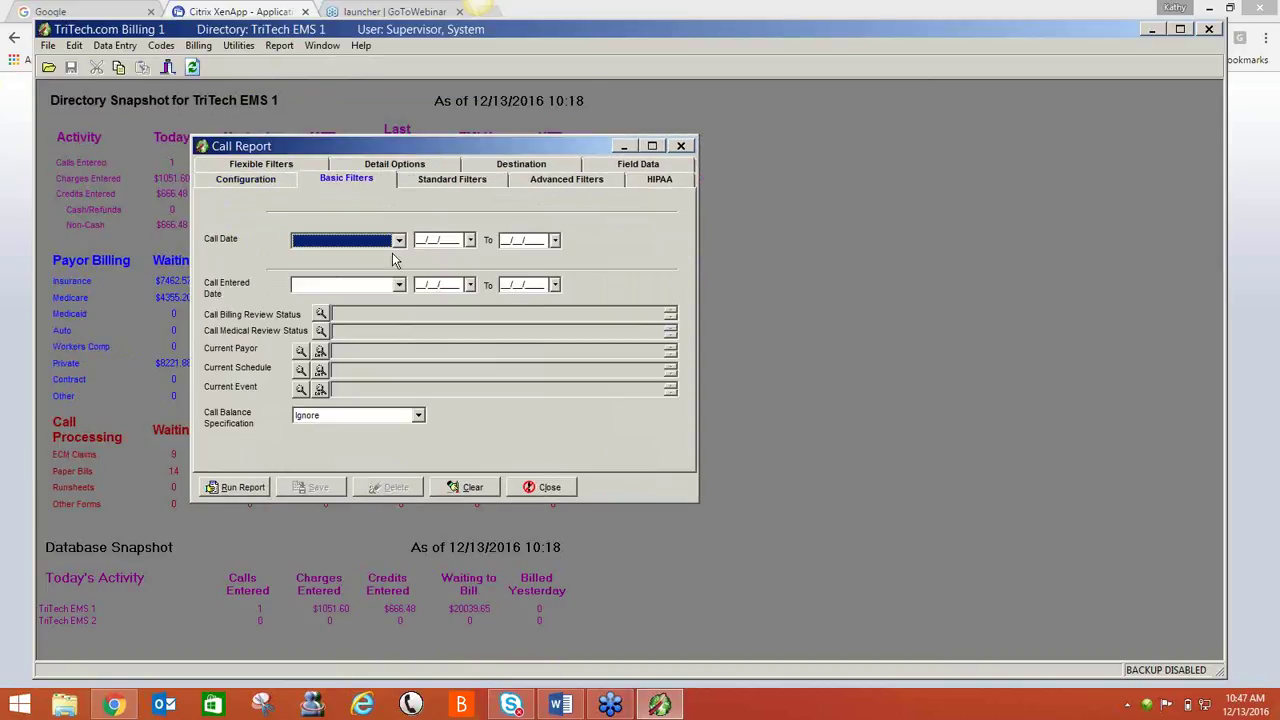
pyautogui.click(398, 241)
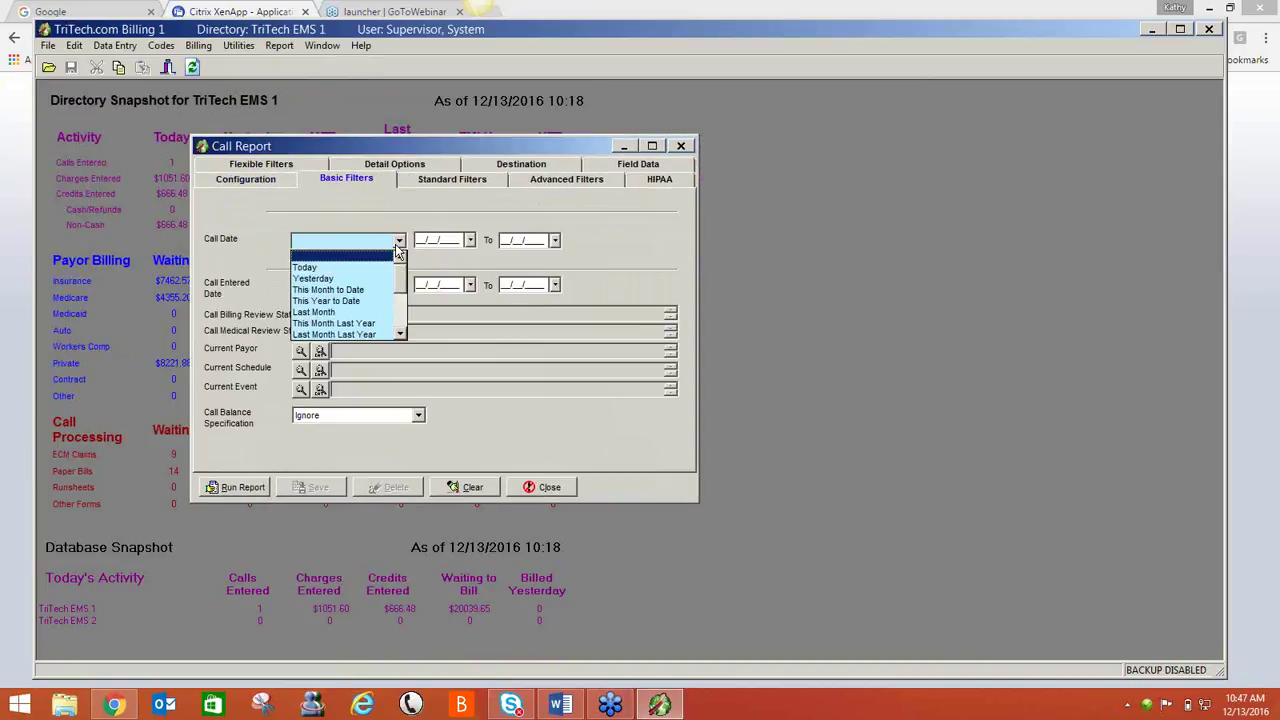
pyautogui.click(362, 301)
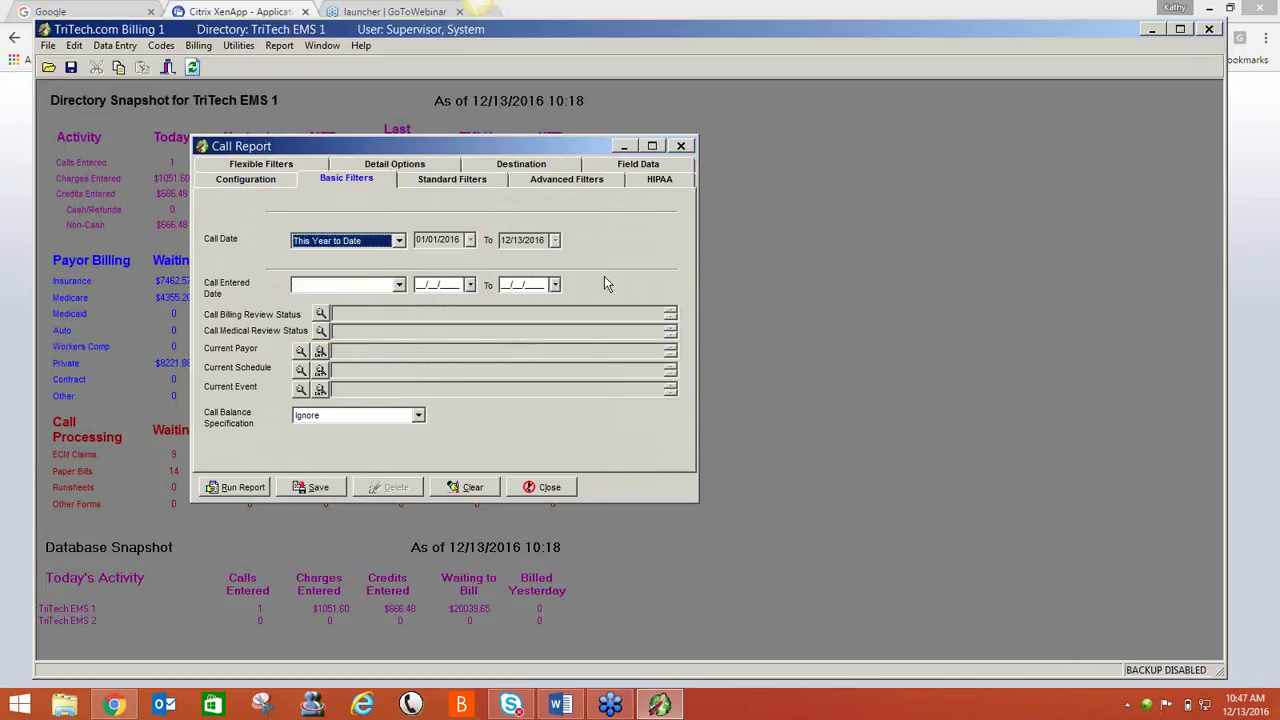
# - Filter by Pick Up Location AVERA ST LUKES HOSPITAL and run the report
pyautogui.click(308, 168)
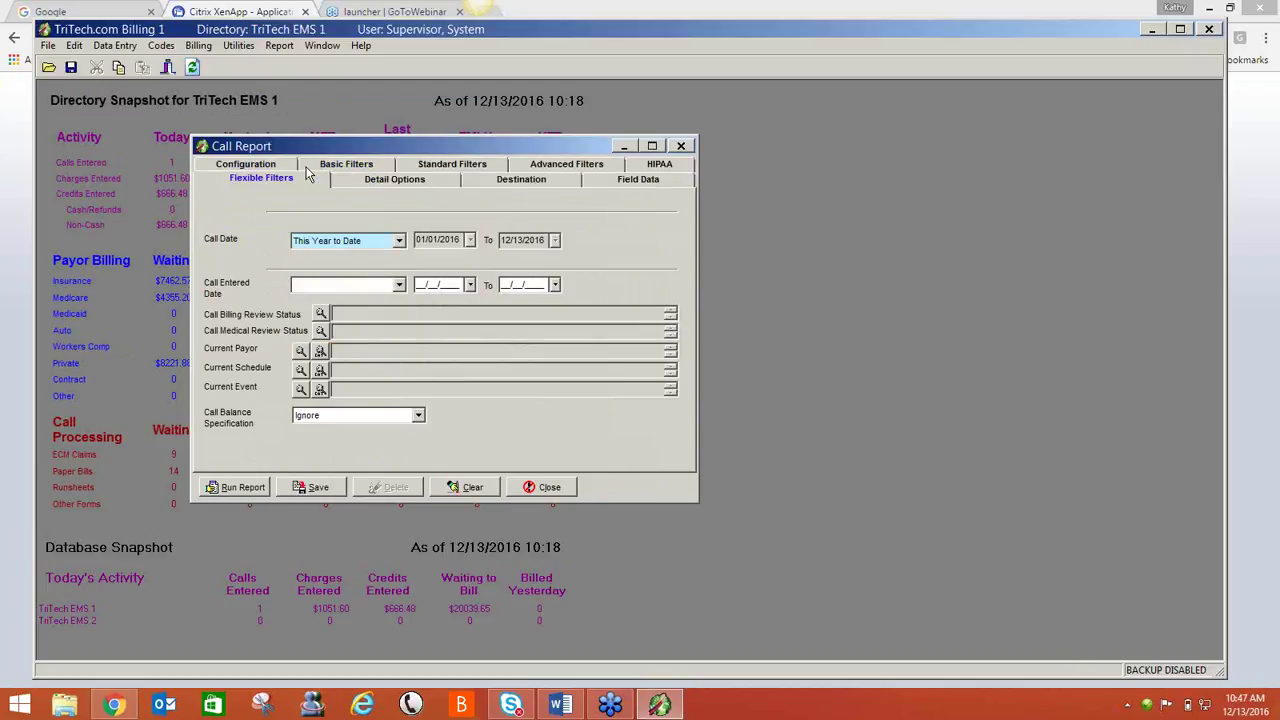
pyautogui.click(353, 220)
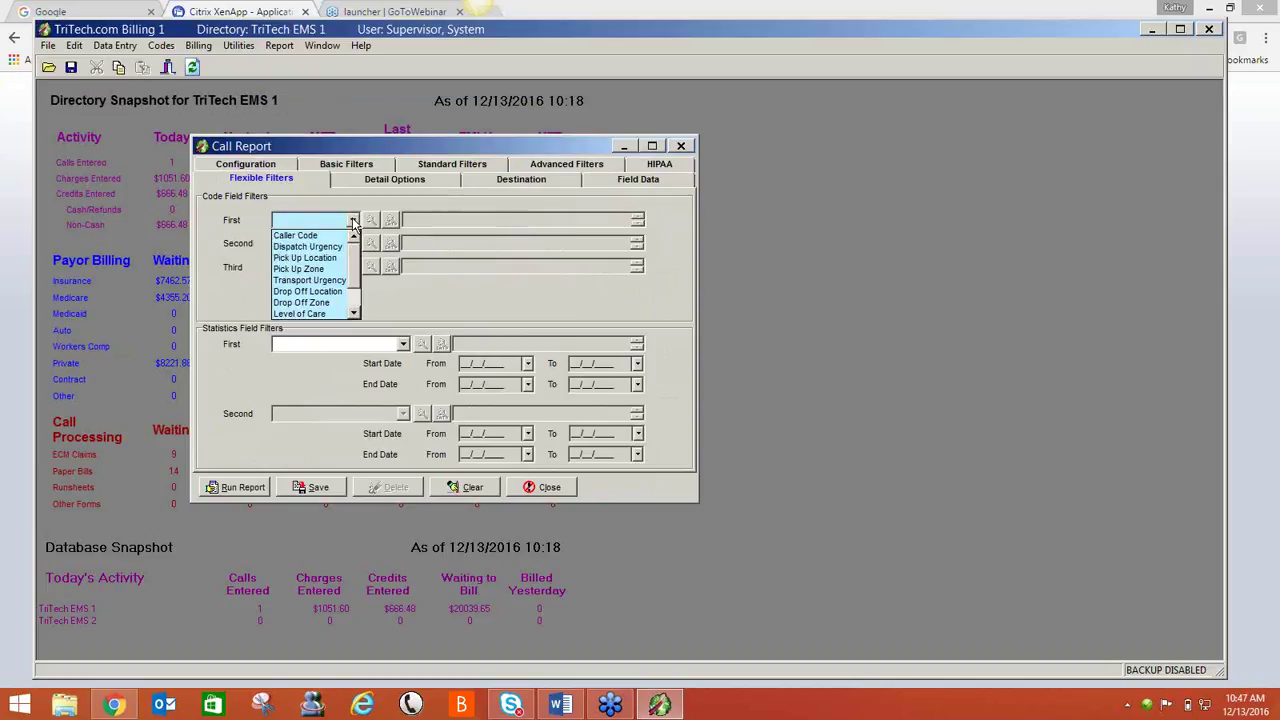
pyautogui.click(334, 258)
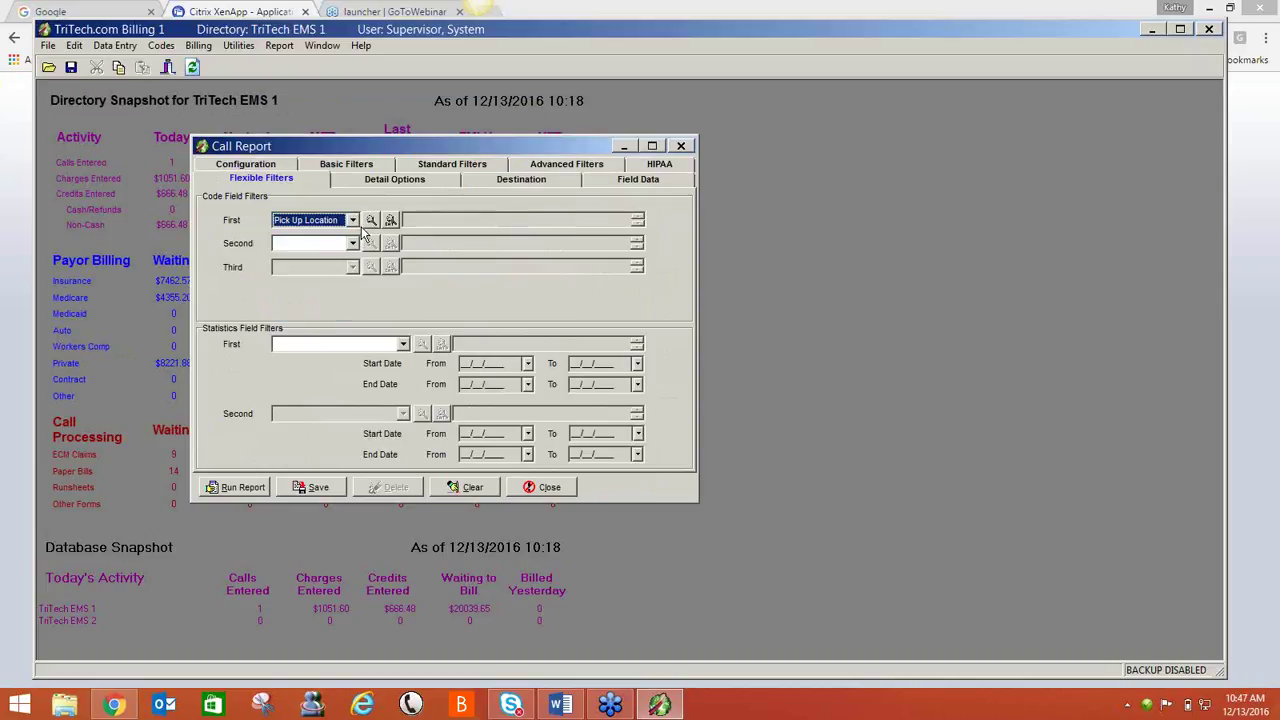
pyautogui.click(371, 219)
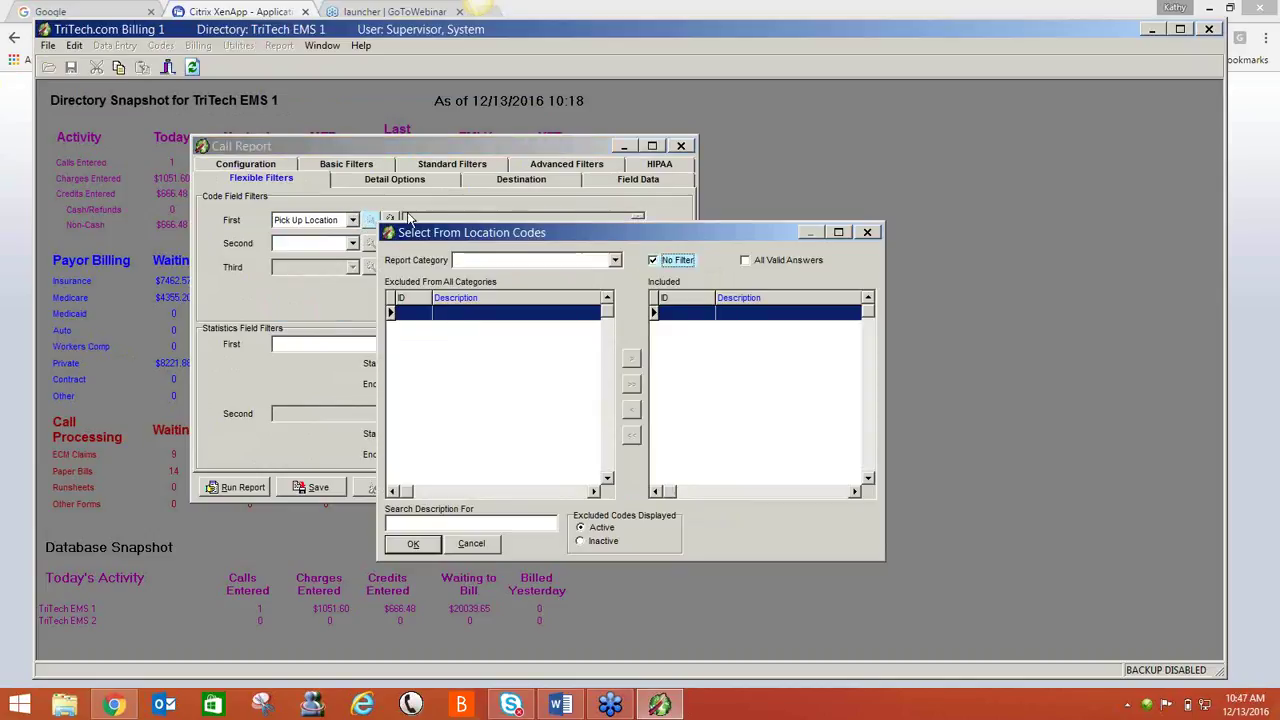
pyautogui.click(654, 260)
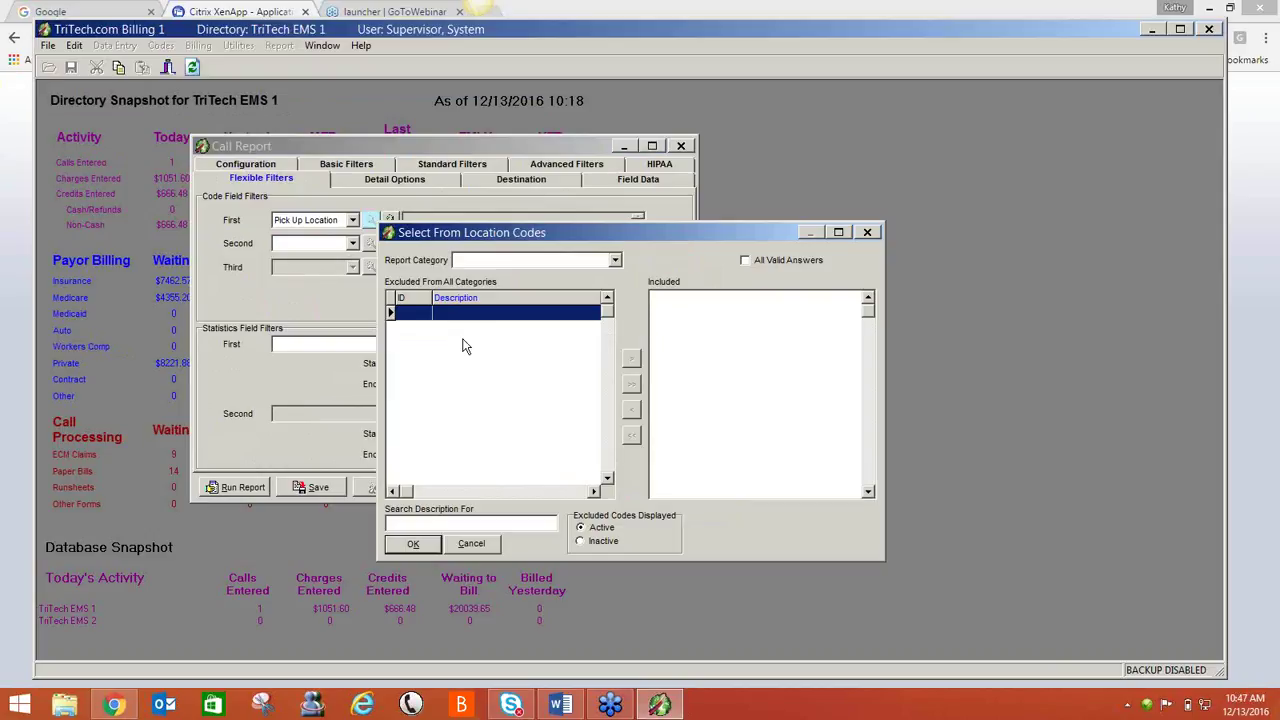
pyautogui.click(492, 330)
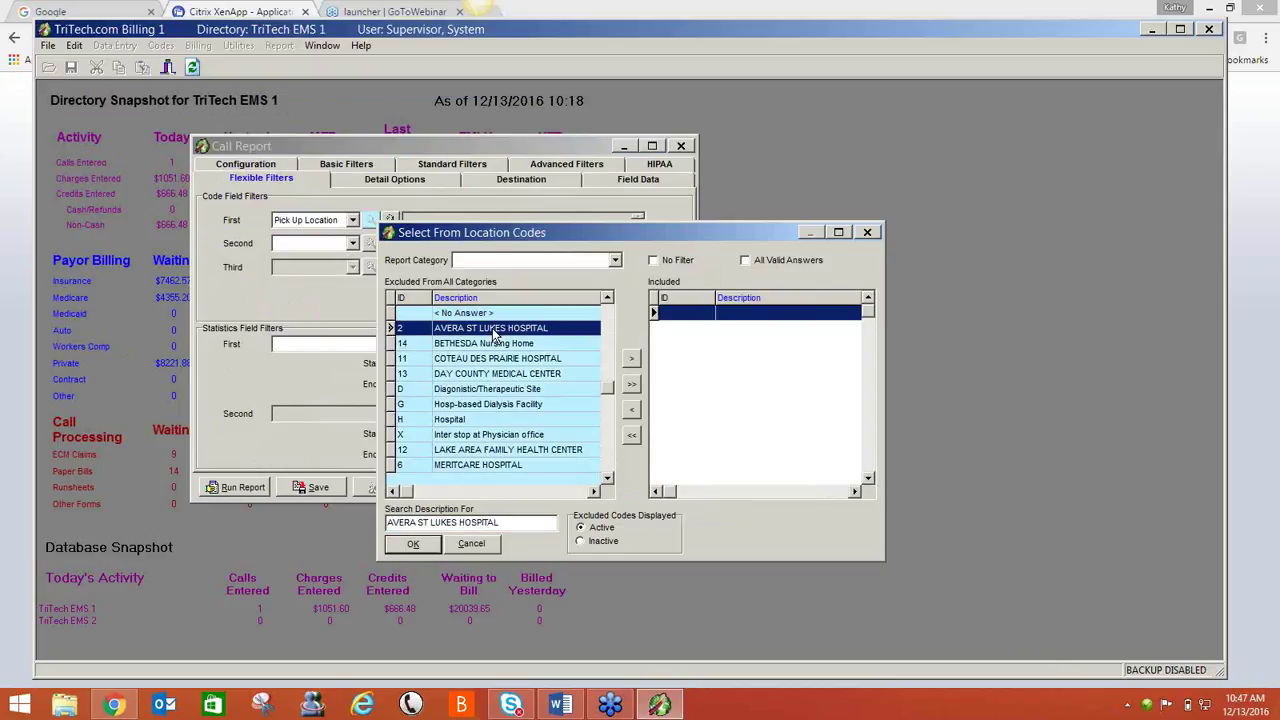
pyautogui.click(631, 358)
pyautogui.click(413, 543)
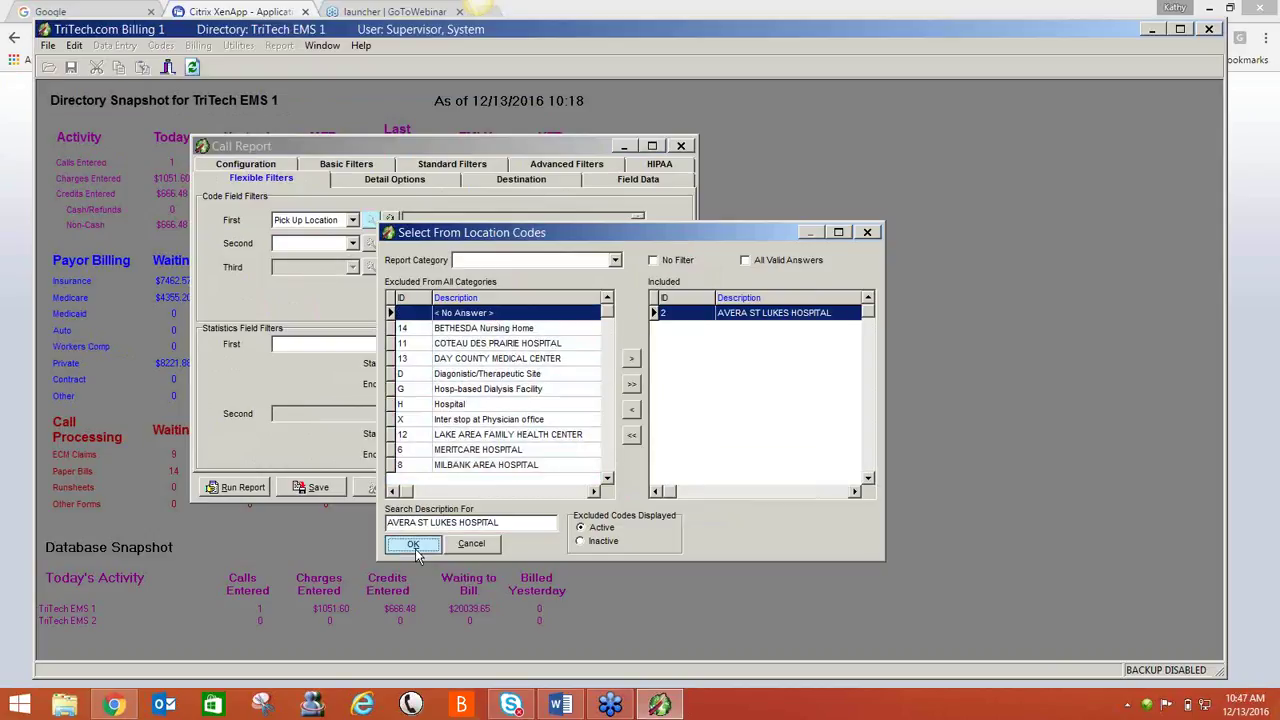
pyautogui.click(238, 487)
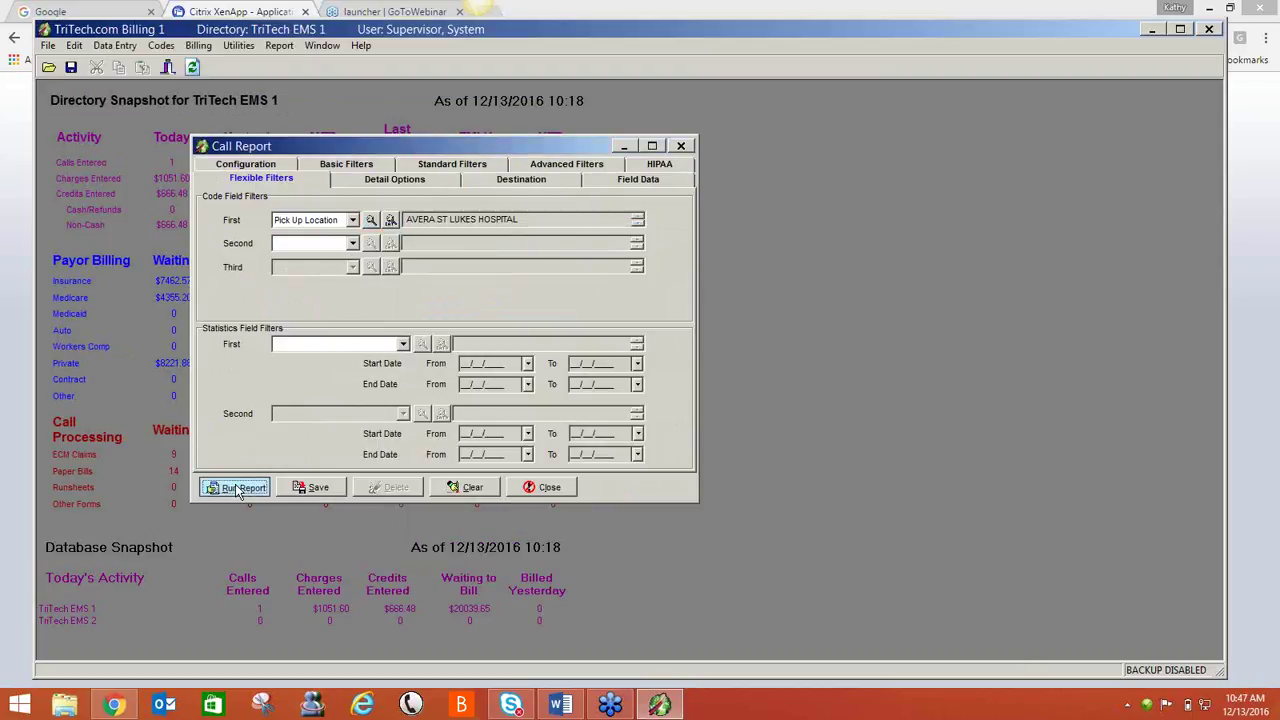
# - Confirm the report run, then open call 5812 and inspect its pick-up location's department group
pyautogui.click(566, 392)
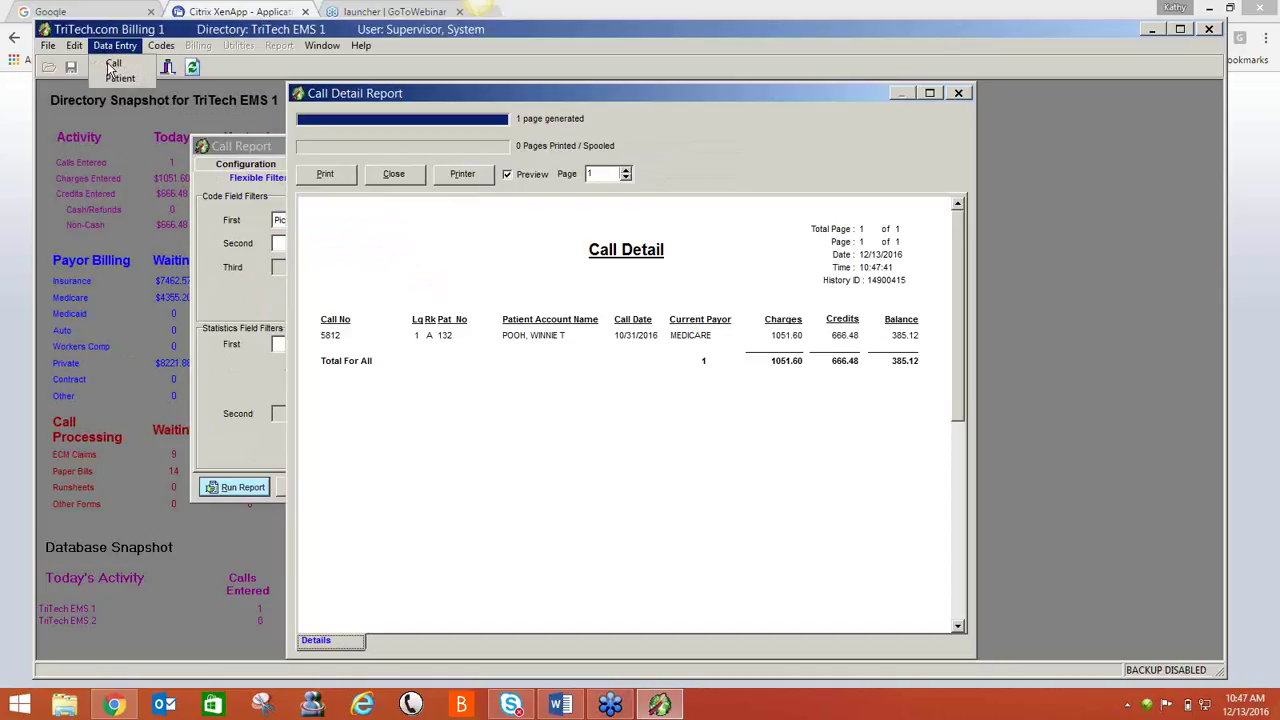
pyautogui.click(113, 67)
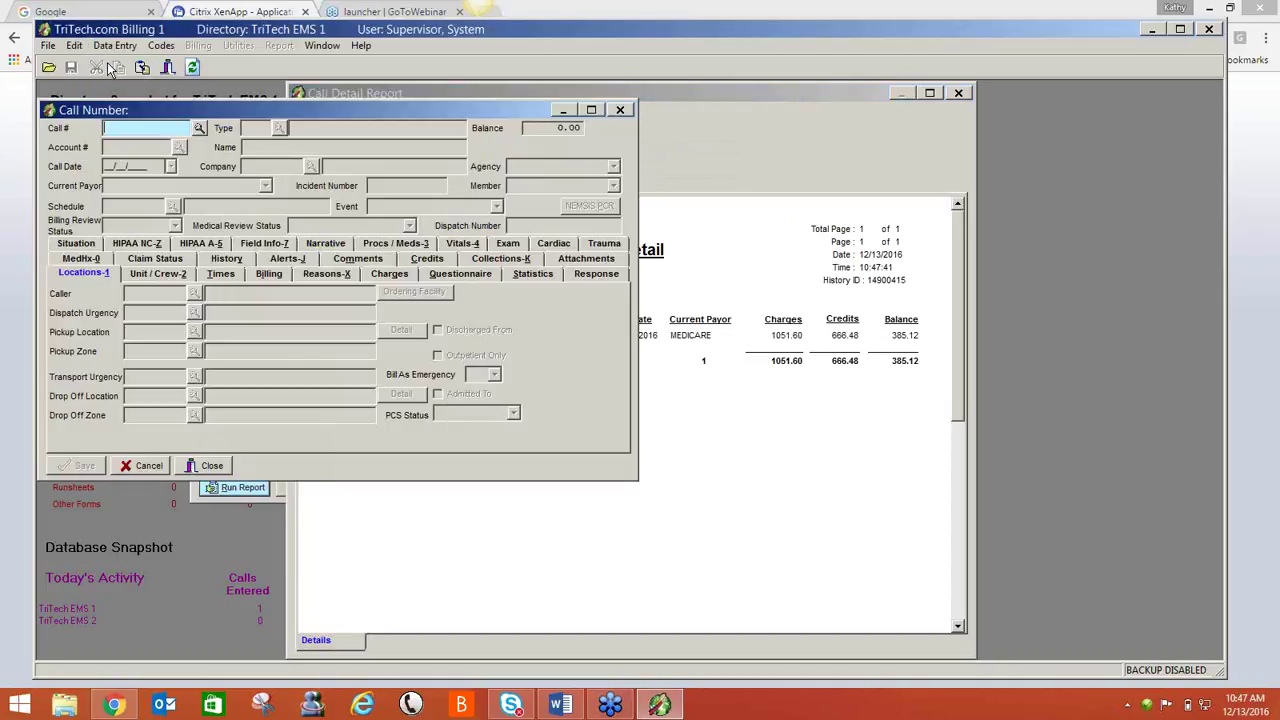
pyautogui.press('Tab')
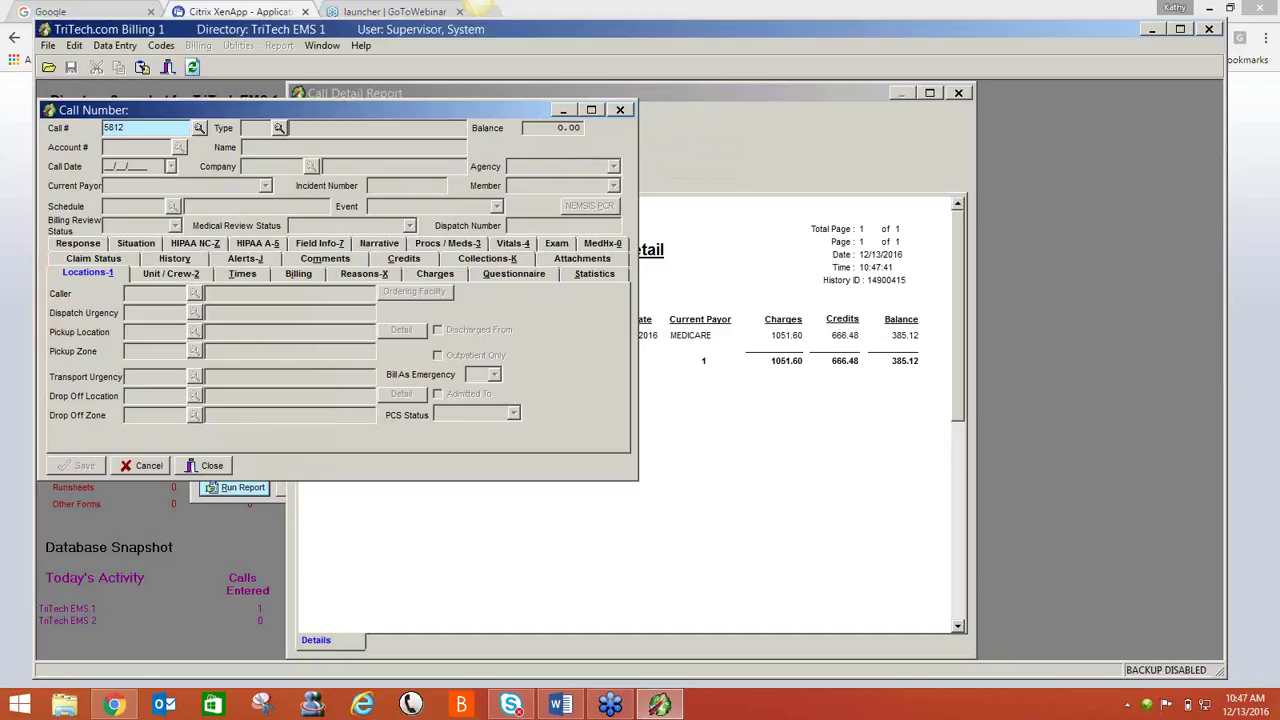
pyautogui.moveTo(243, 111); pyautogui.dragTo(508, 115)
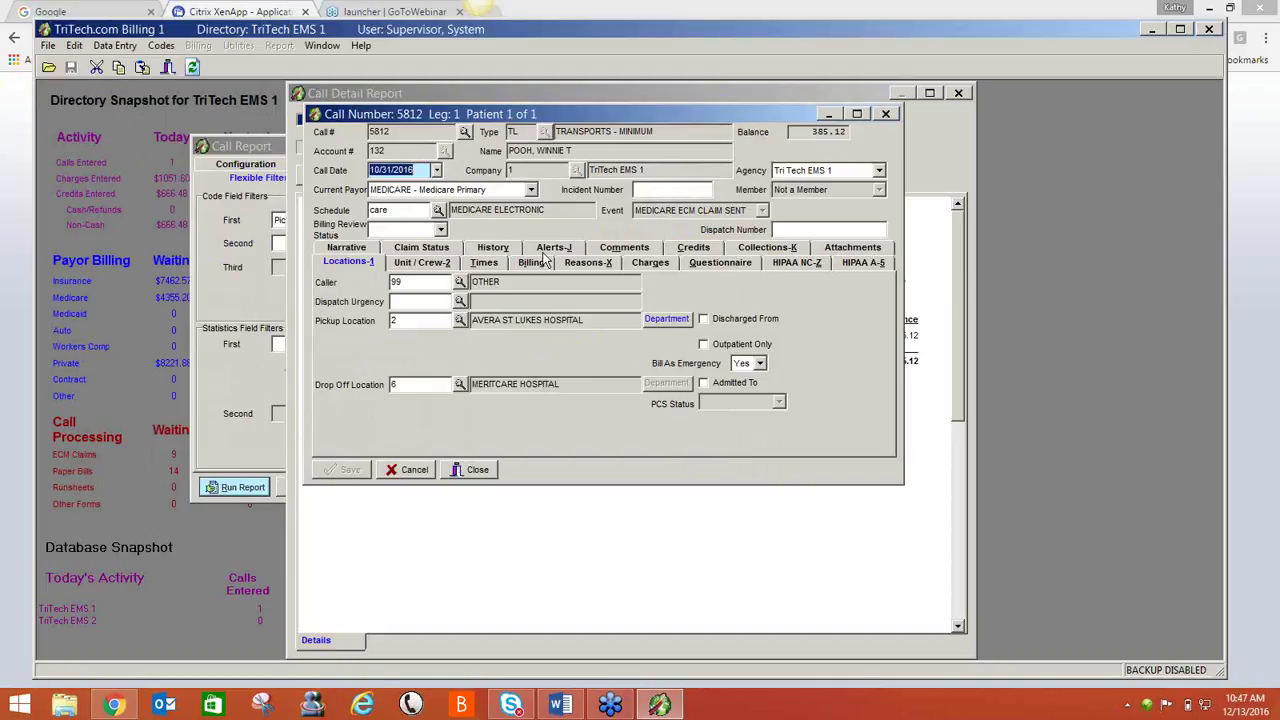
pyautogui.click(674, 324)
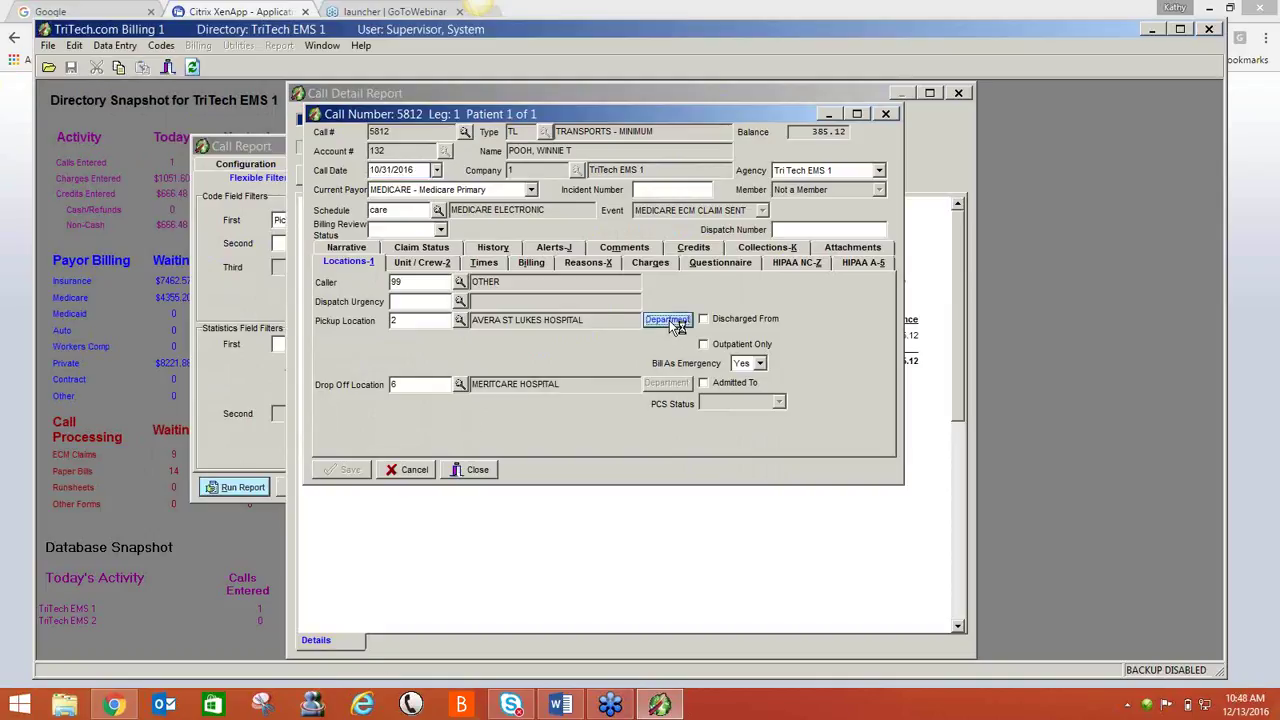
# - Browse call 5812's crew and time details, then its reasons with ICD-10 codes M25.551 and S70.01XA
pyautogui.click(612, 430)
pyautogui.click(408, 264)
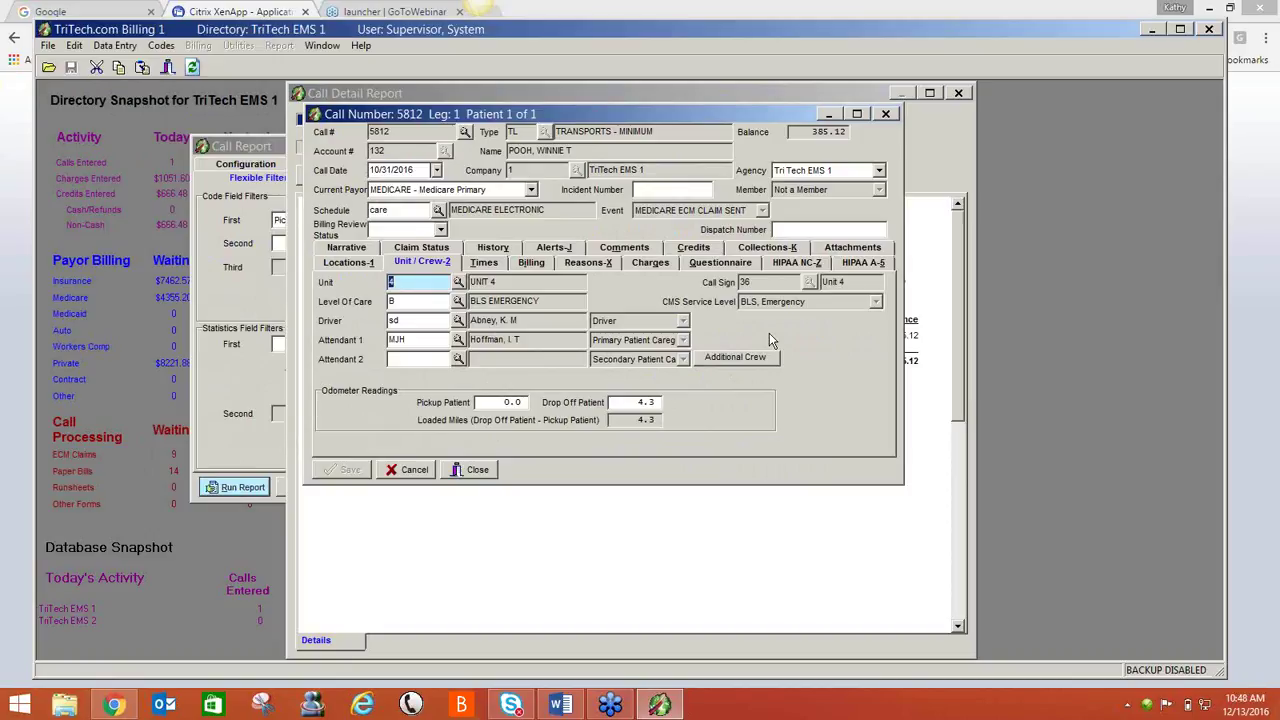
pyautogui.click(495, 263)
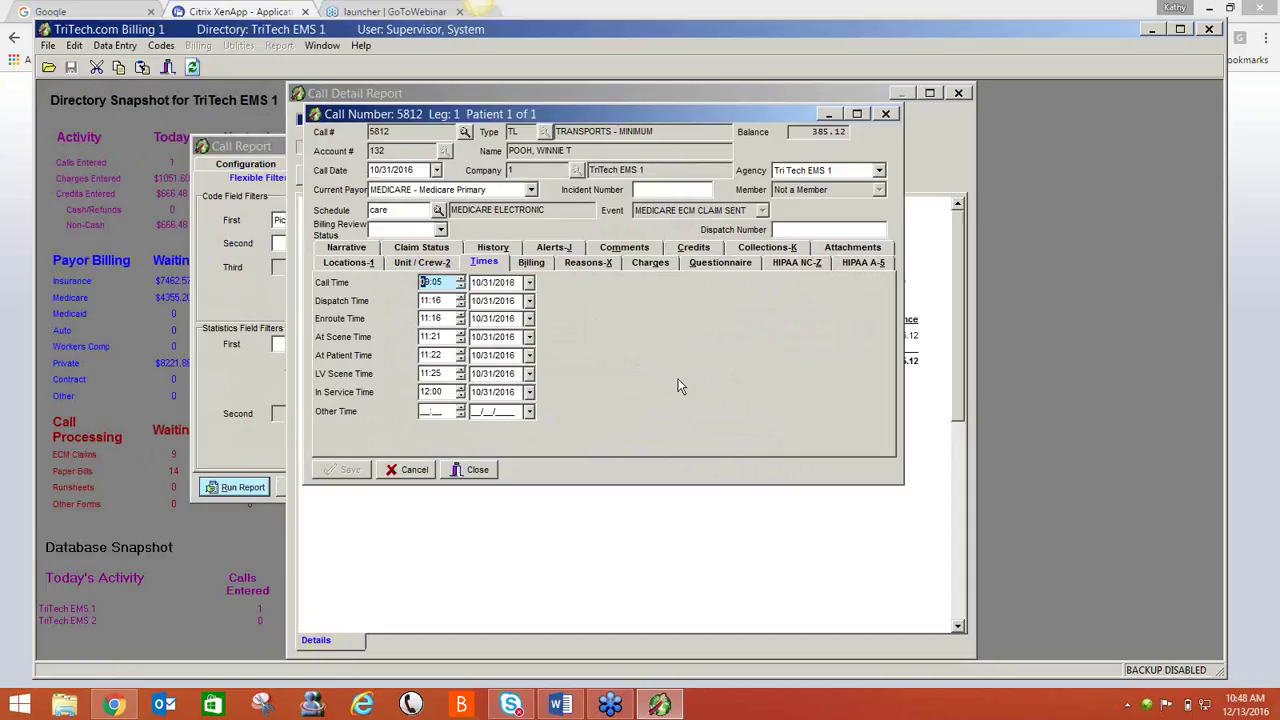
pyautogui.click(580, 264)
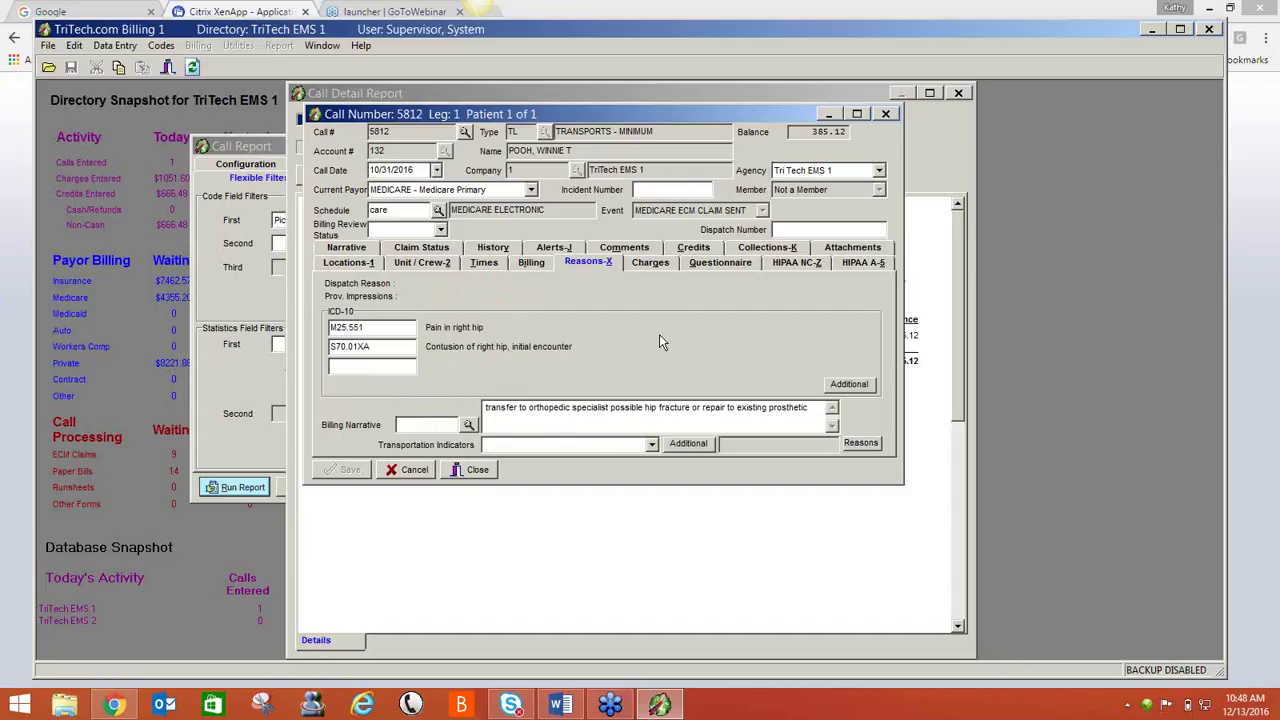
# - Review call 5812's charges, questionnaire and crew narrative, then open the patient record with F2
pyautogui.click(652, 265)
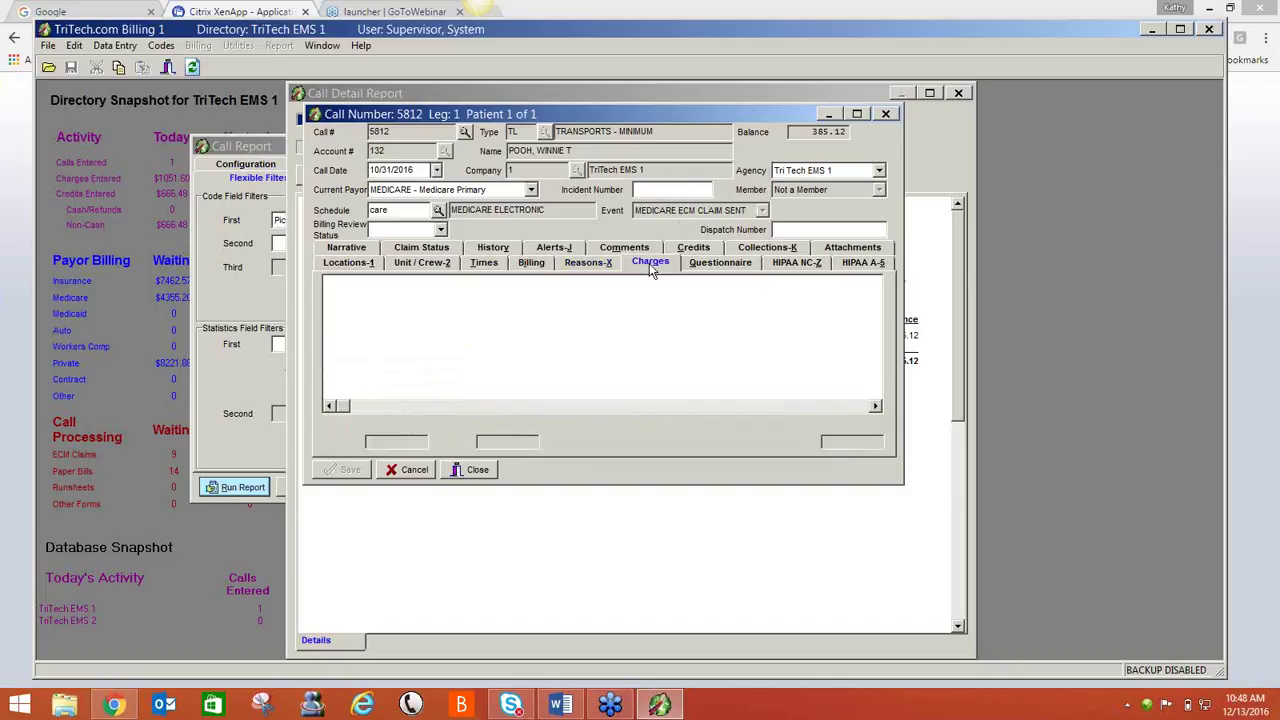
pyautogui.click(714, 264)
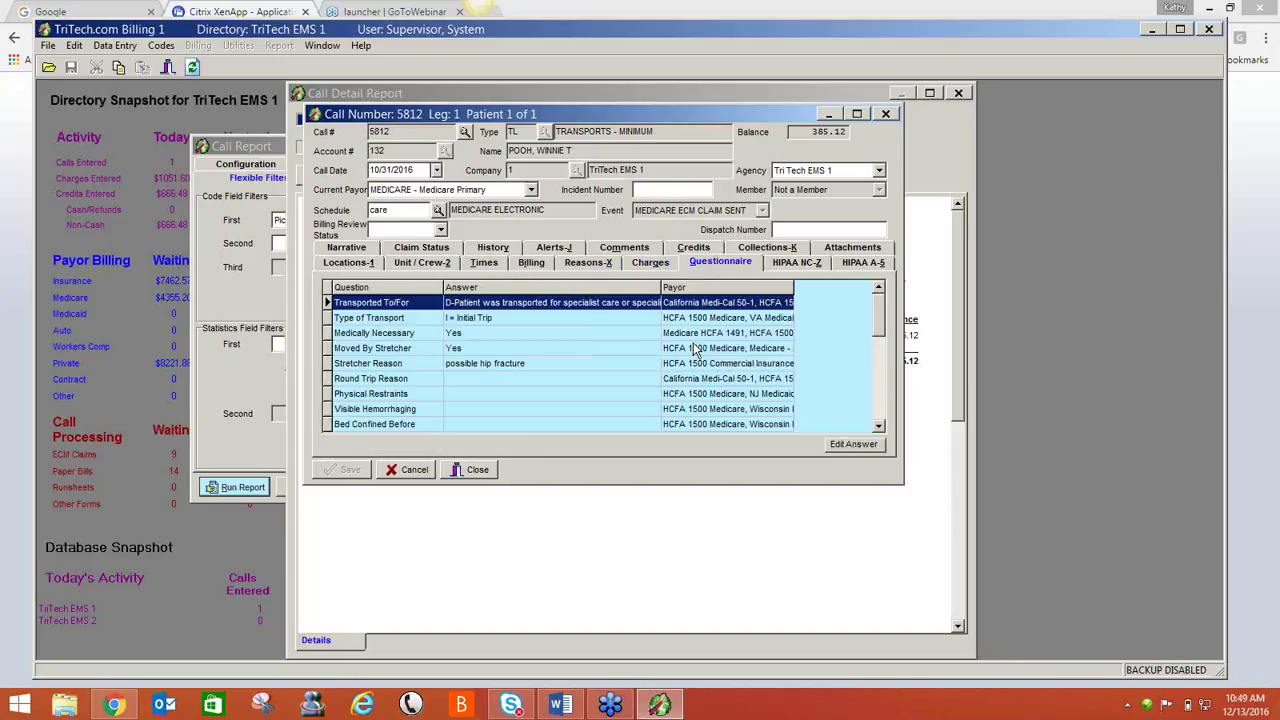
pyautogui.click(364, 249)
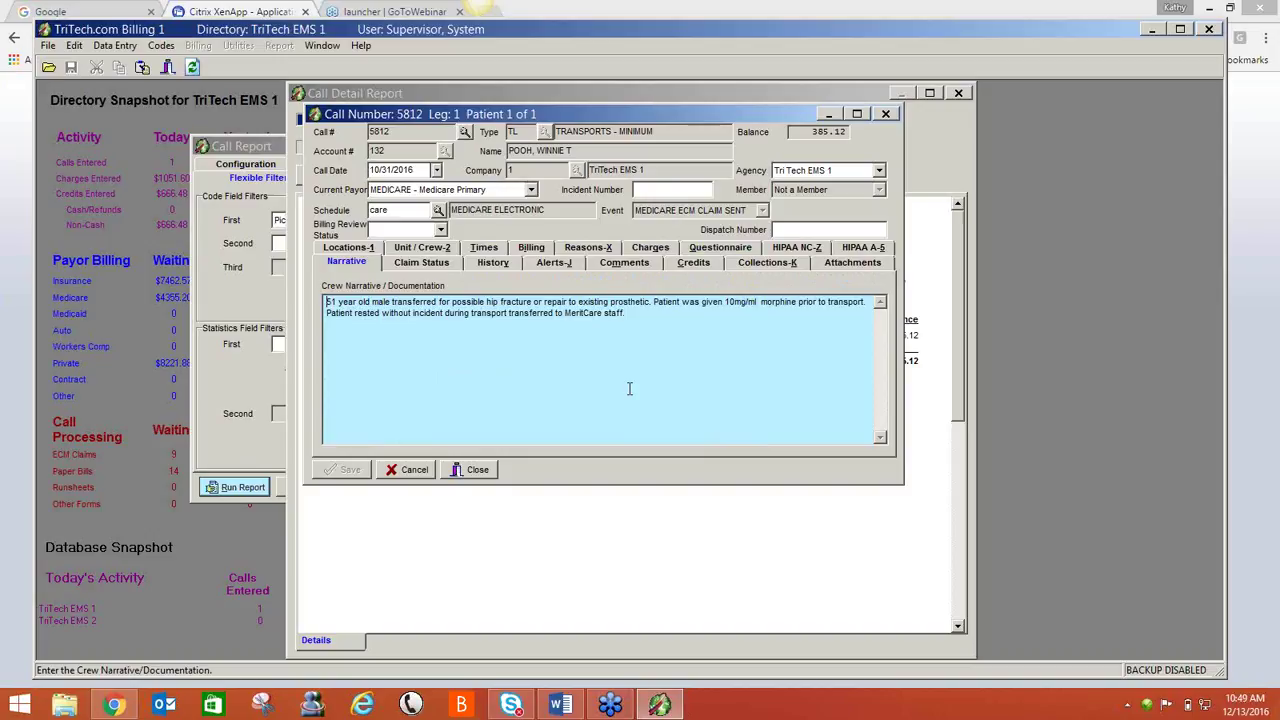
pyautogui.press('F2')
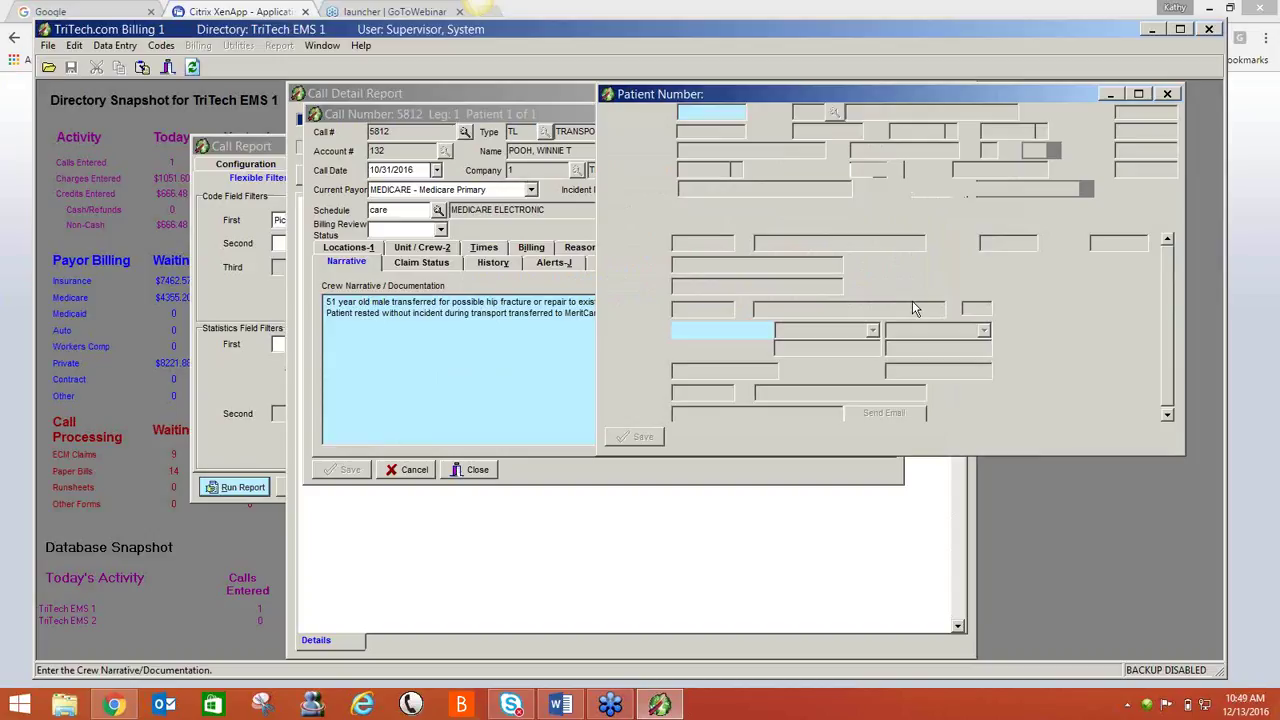
# - Inspect the patient's 10/31/2016 PCS prior authorization, then close the patient record
pyautogui.click(908, 222)
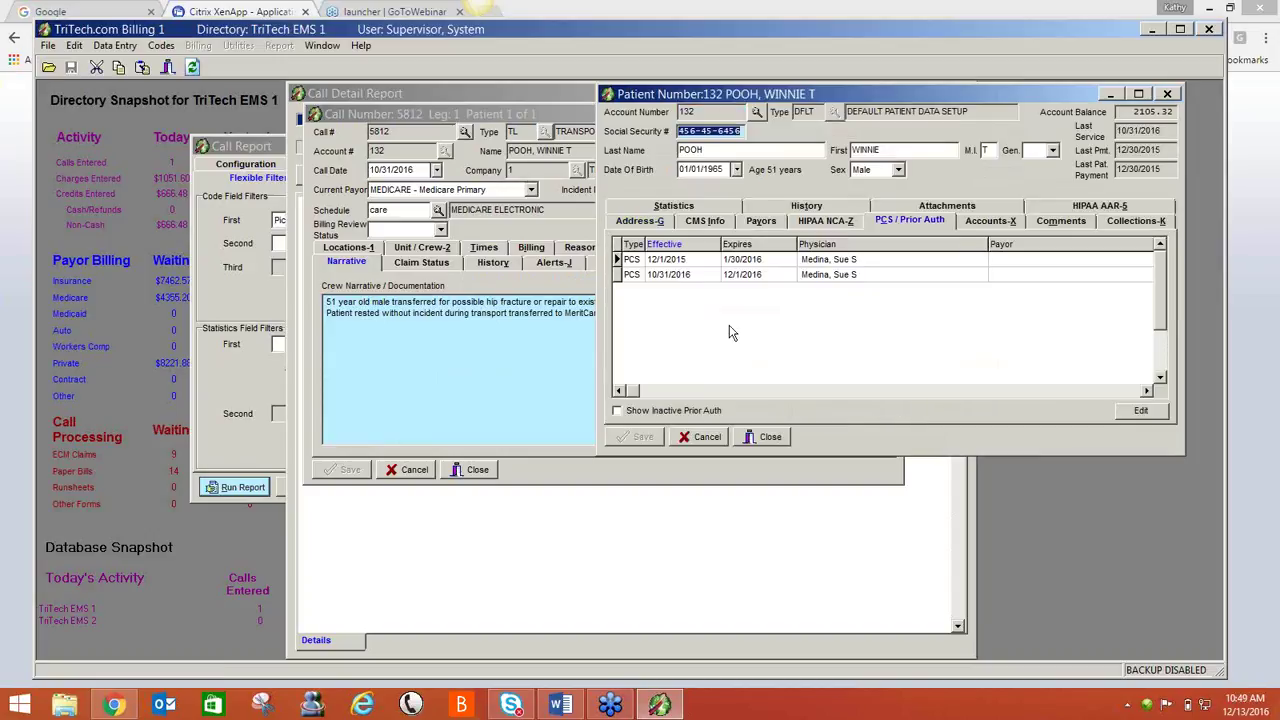
pyautogui.click(716, 277)
pyautogui.doubleClick(716, 277)
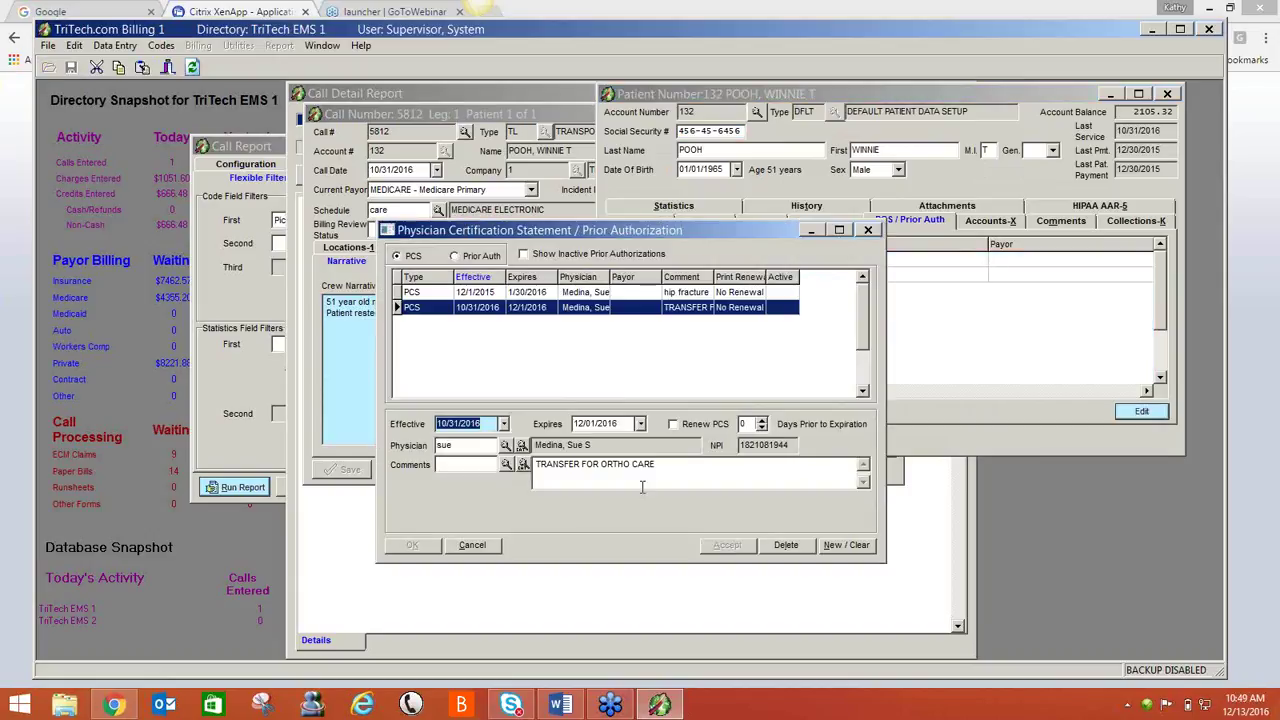
pyautogui.click(483, 550)
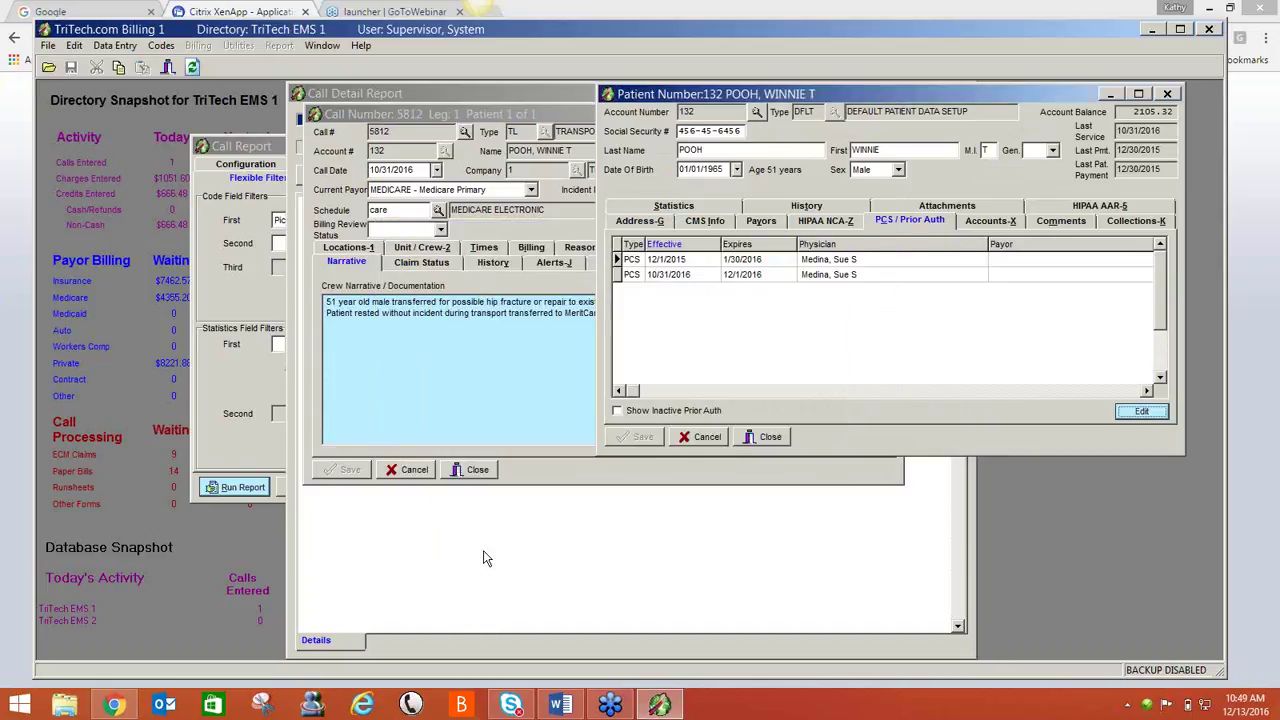
pyautogui.click(766, 440)
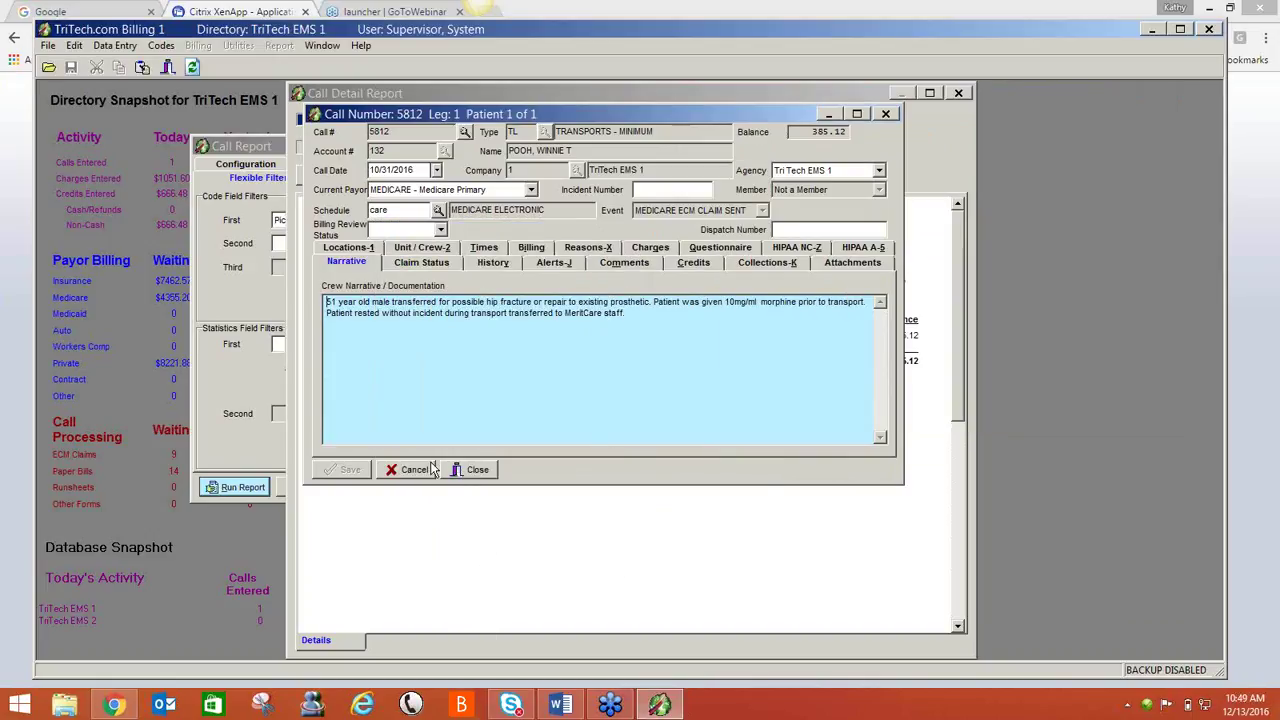
# - Close call 5812, the Call Detail preview and the Call Report without saving parameters
pyautogui.click(470, 470)
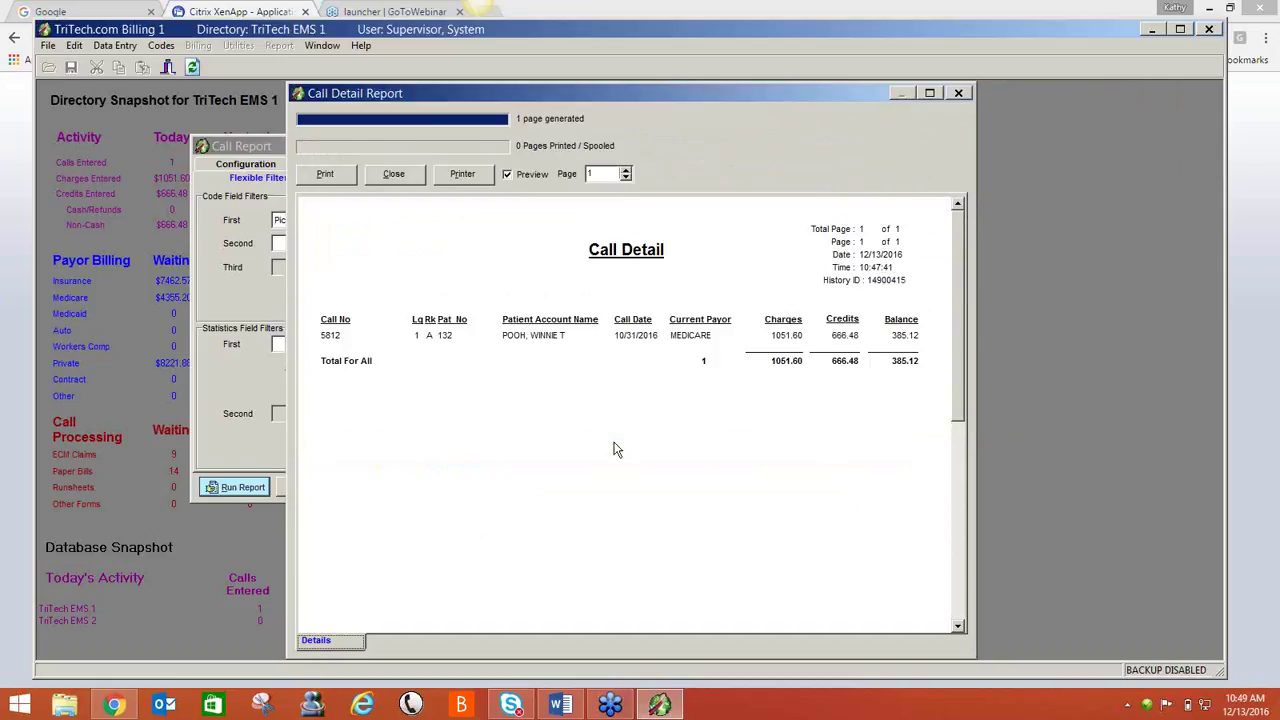
pyautogui.click(394, 175)
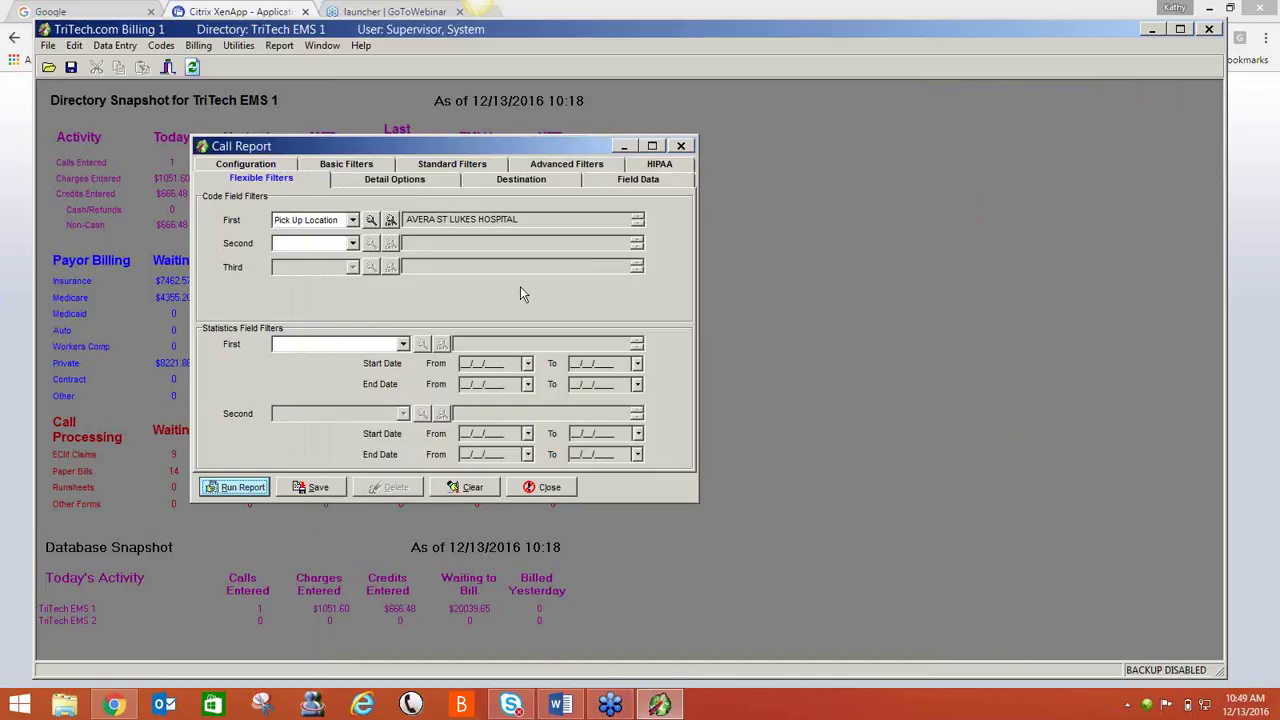
pyautogui.click(547, 500)
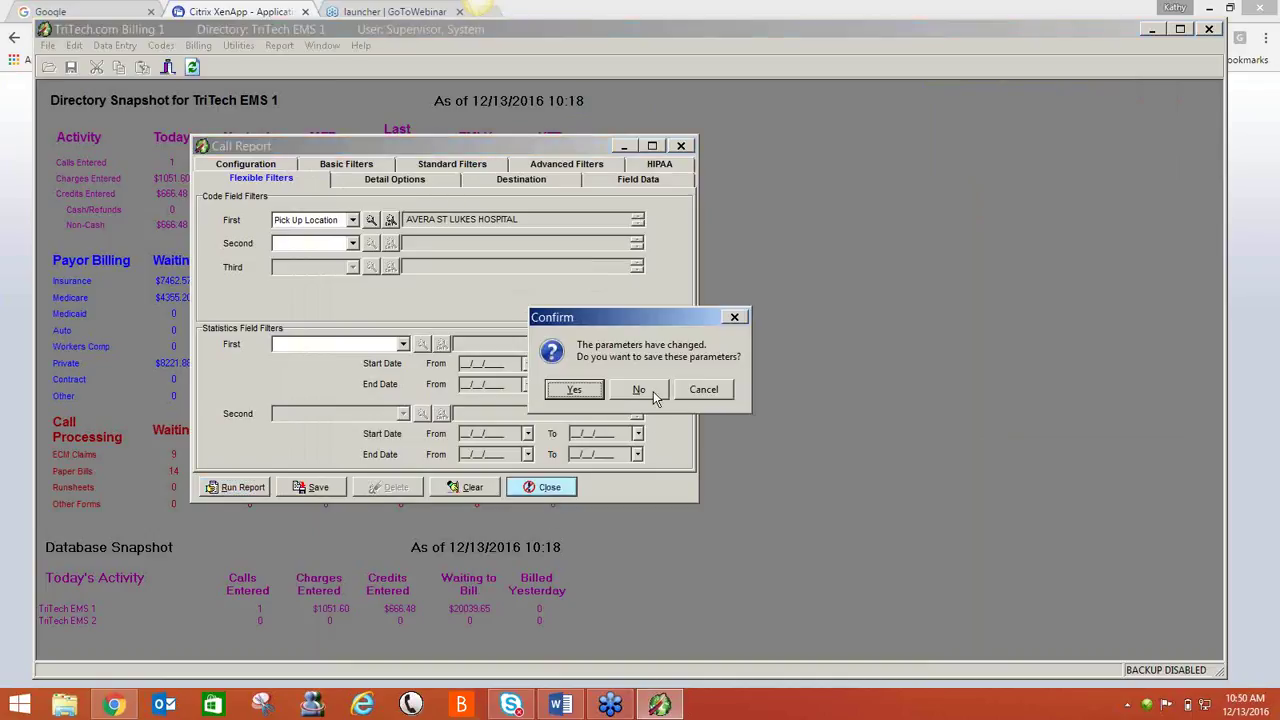
pyautogui.click(640, 390)
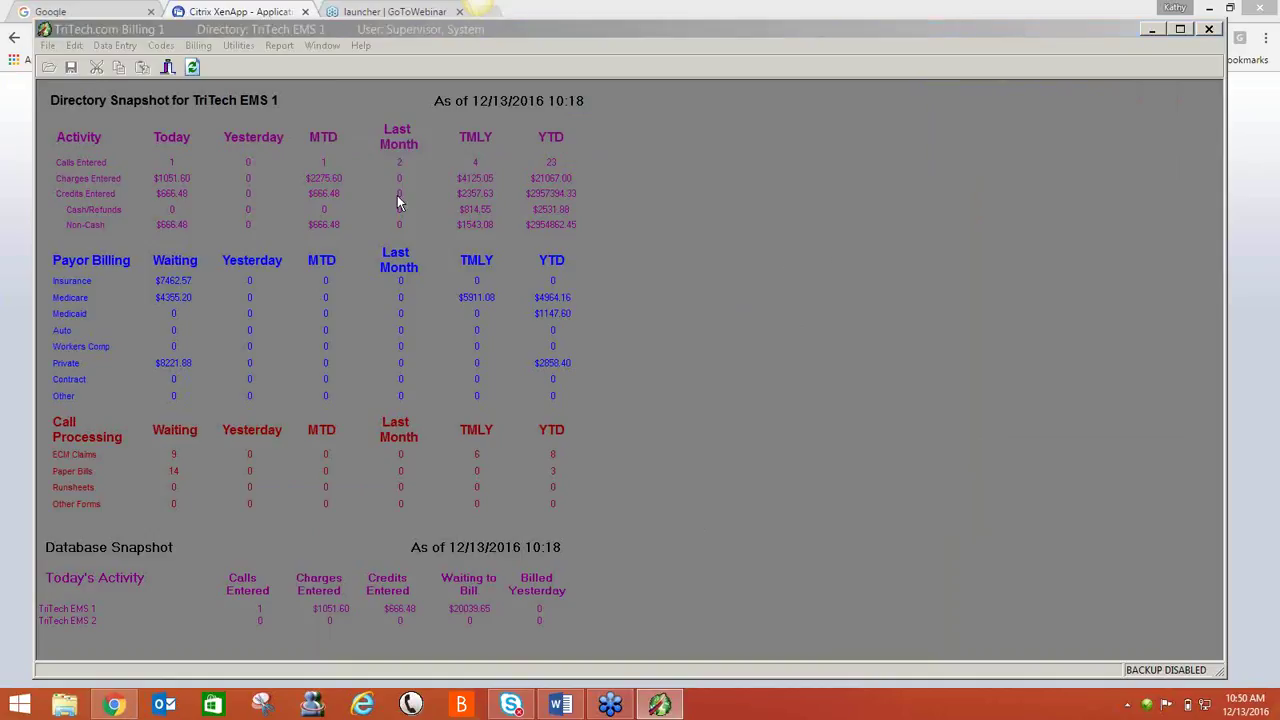
# - Open the Billing/Station help documentation from the main billing window's Help menu
pyautogui.click(305, 220)
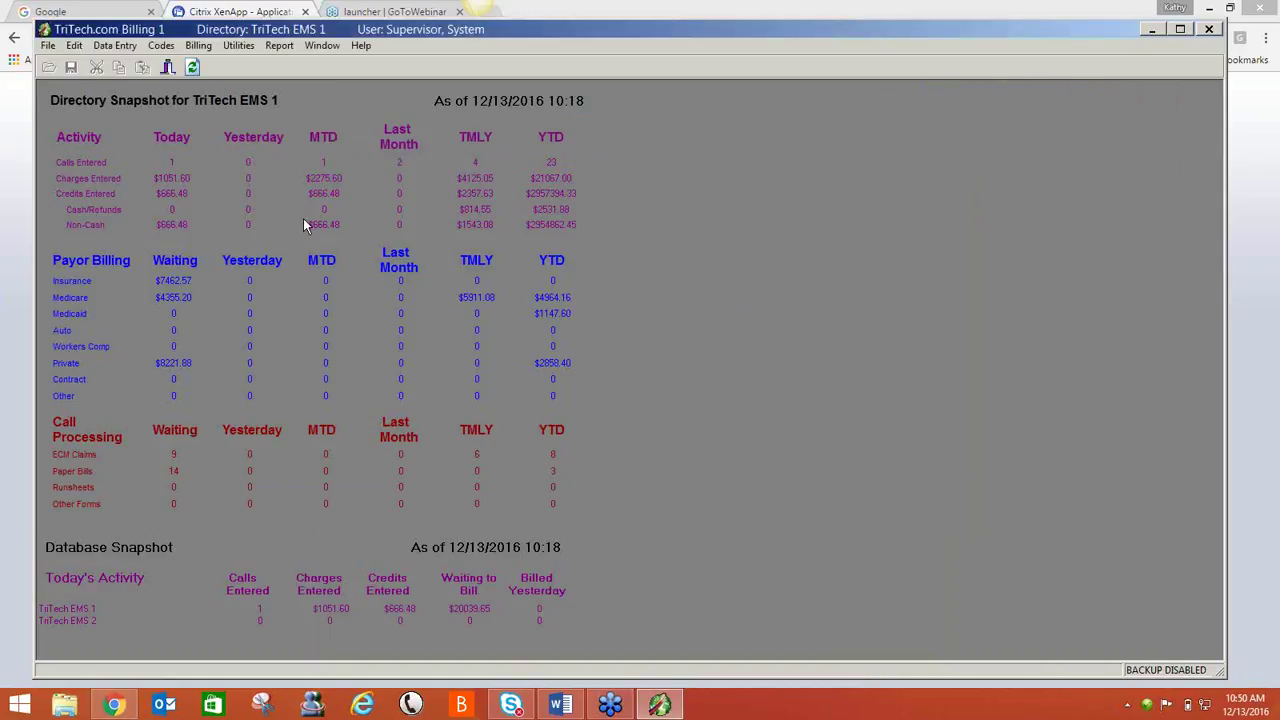
pyautogui.click(361, 48)
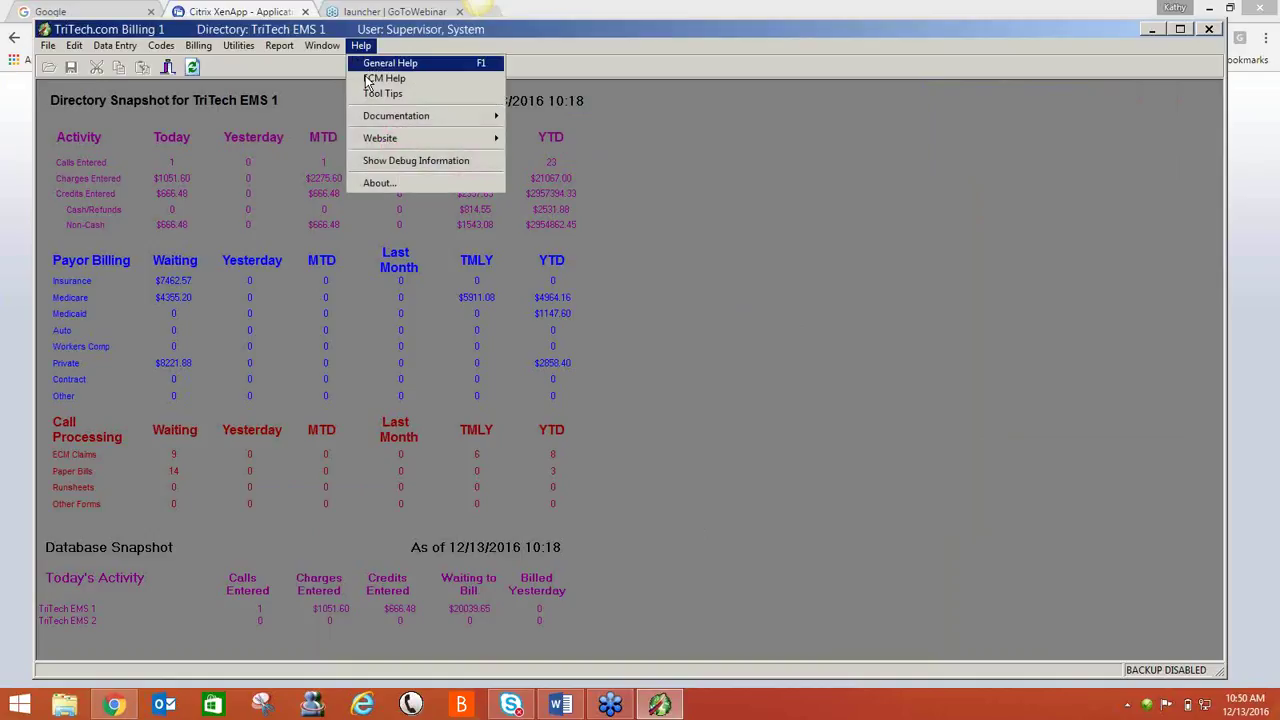
pyautogui.moveTo(370, 117)
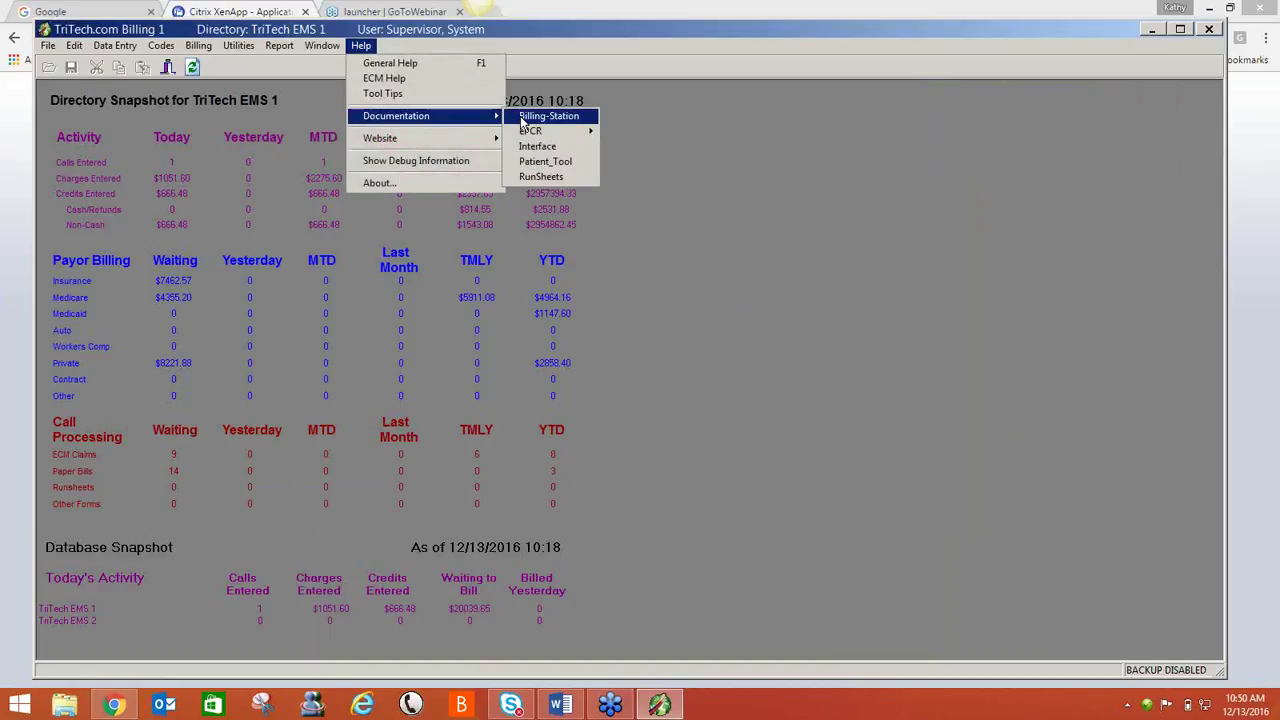
pyautogui.click(522, 117)
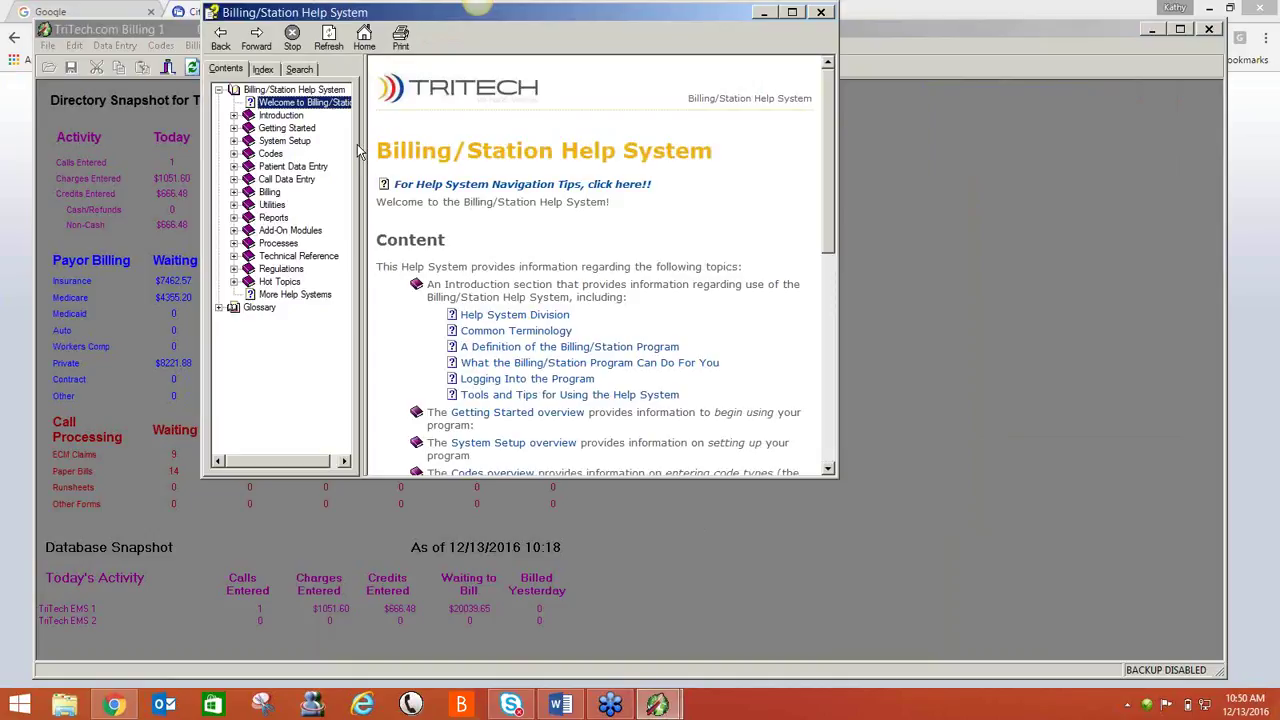
# - Go to Reports > Balancing the Billing > Overview of Balancing By Log Date and enlarge the window
pyautogui.click(233, 218)
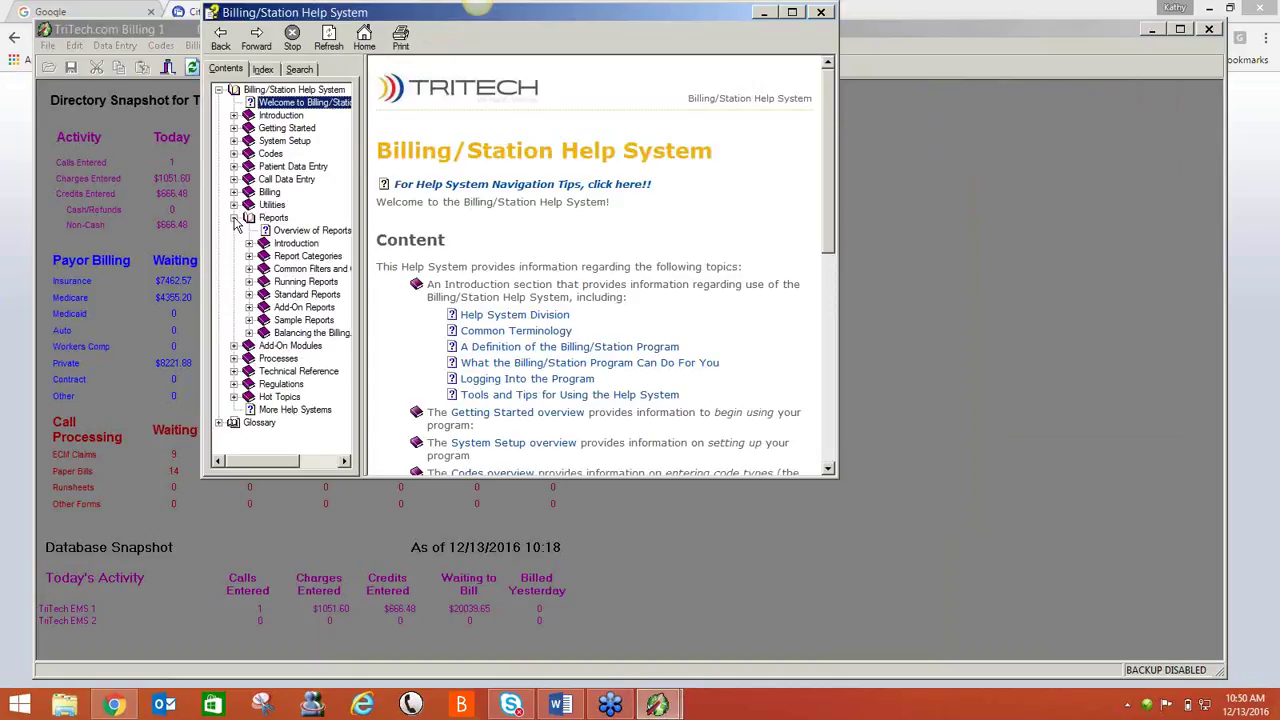
pyautogui.click(250, 333)
pyautogui.click(264, 372)
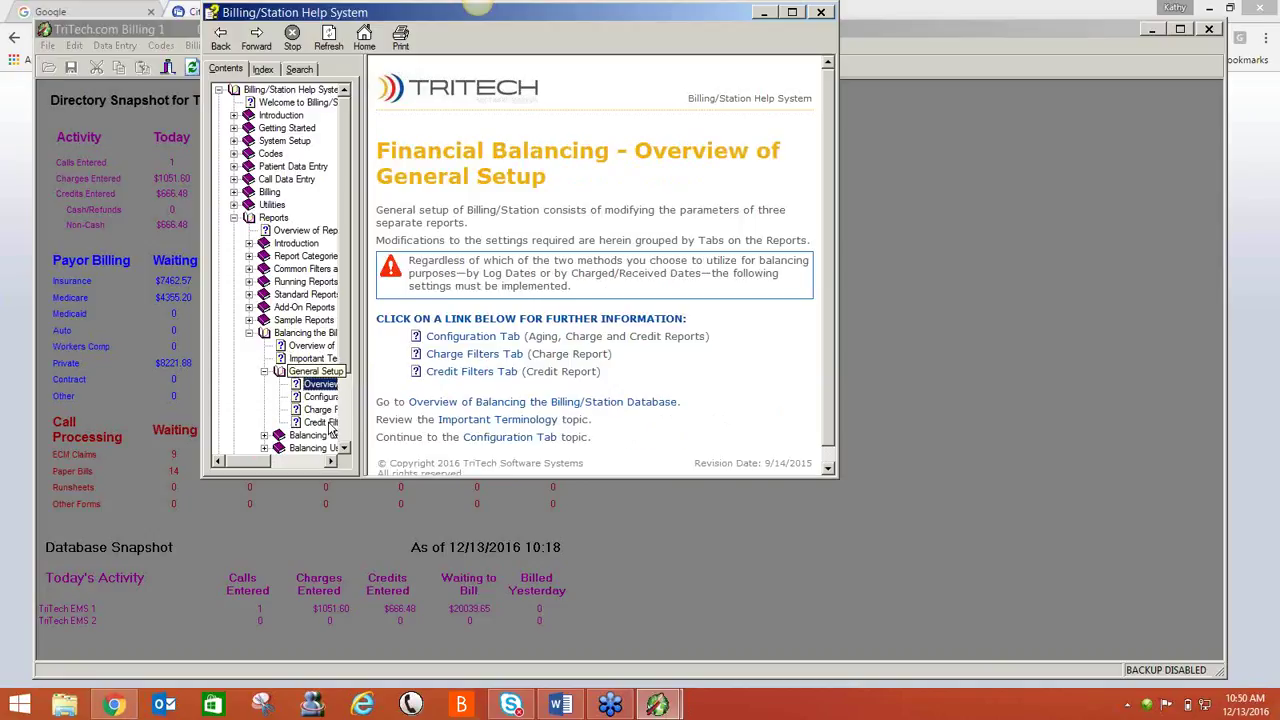
pyautogui.click(264, 437)
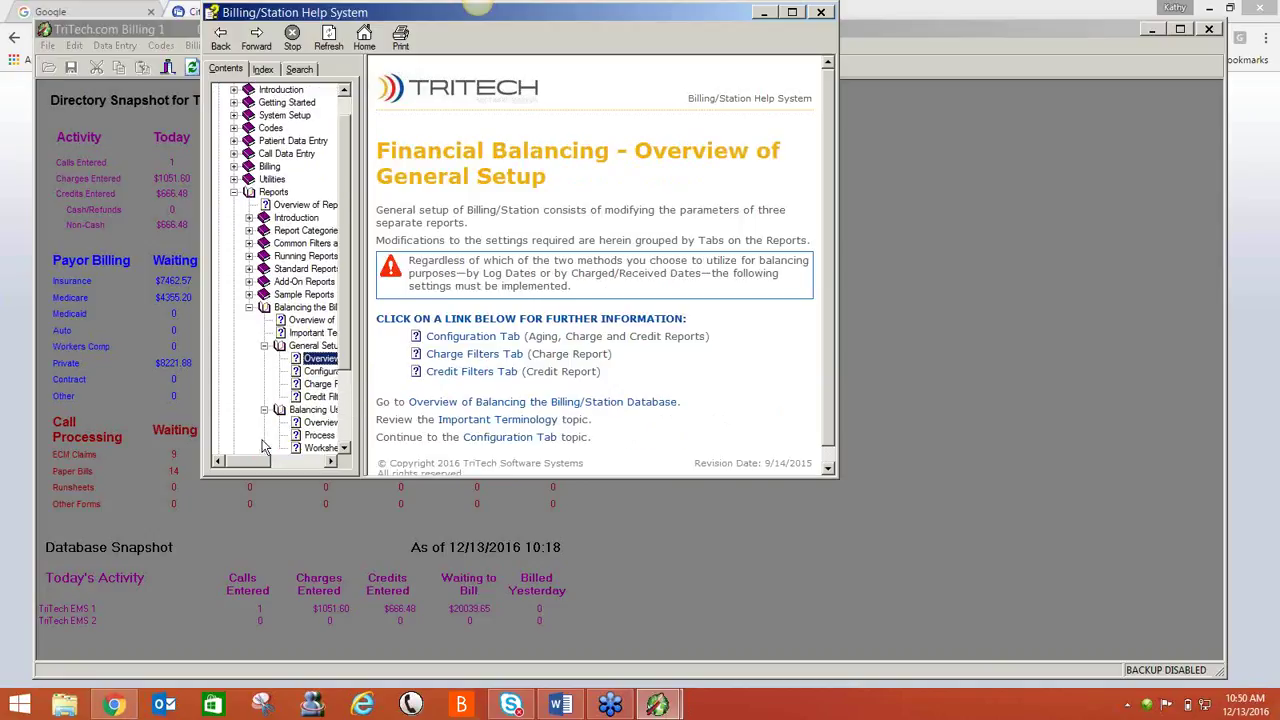
pyautogui.click(317, 418)
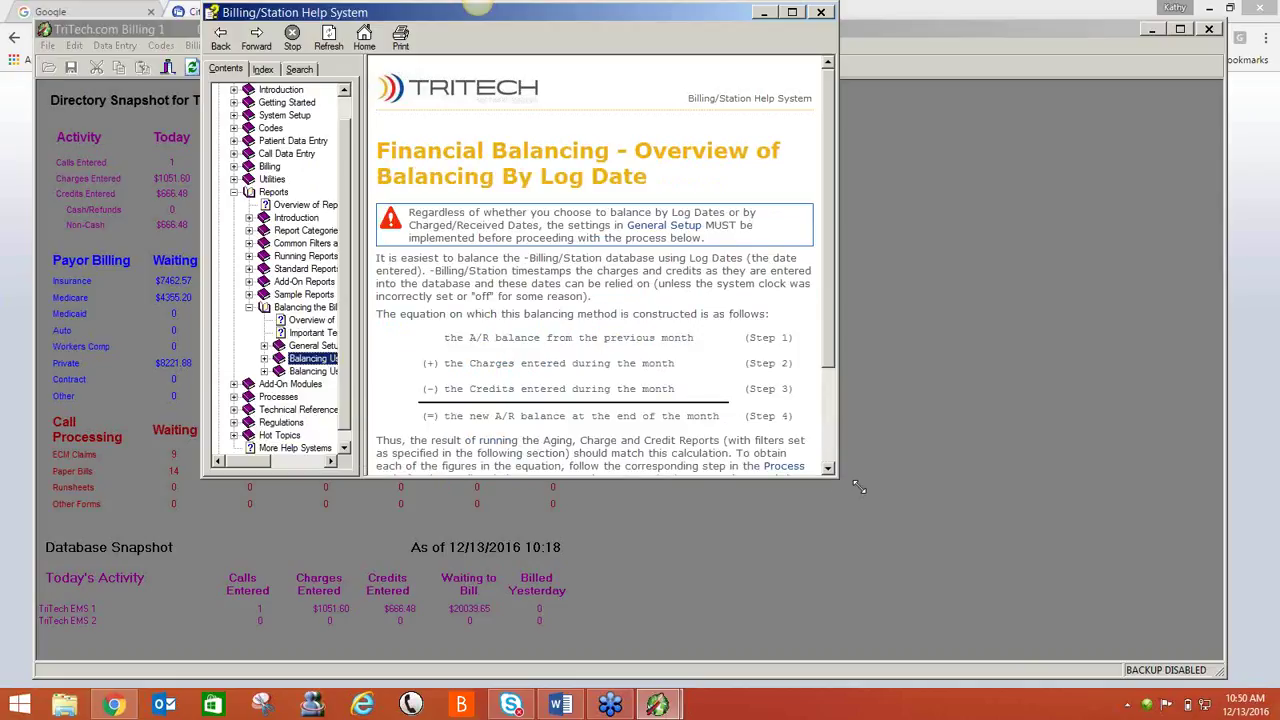
pyautogui.moveTo(855, 487); pyautogui.dragTo(1037, 594)
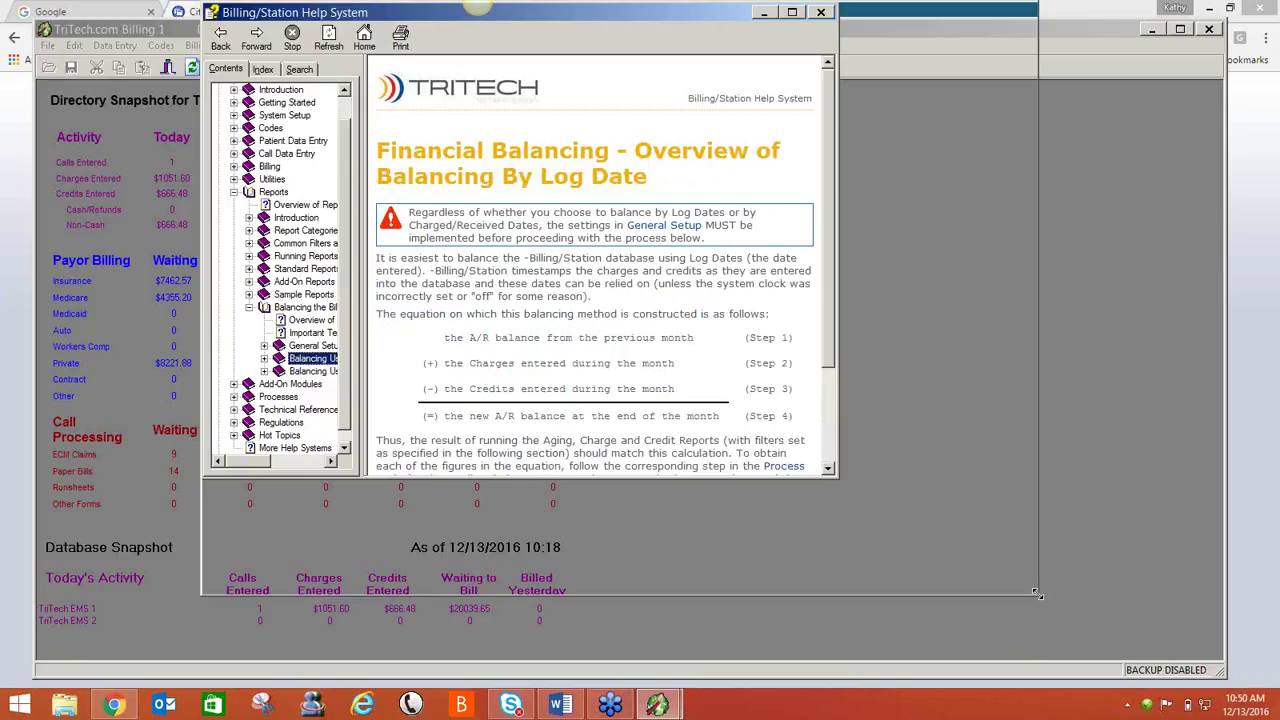
pyautogui.moveTo(1037, 594); pyautogui.dragTo(1036, 592)
# - Finish enlarging the help window so the full four-step A/R balance equation shows
pyautogui.click(972, 617)
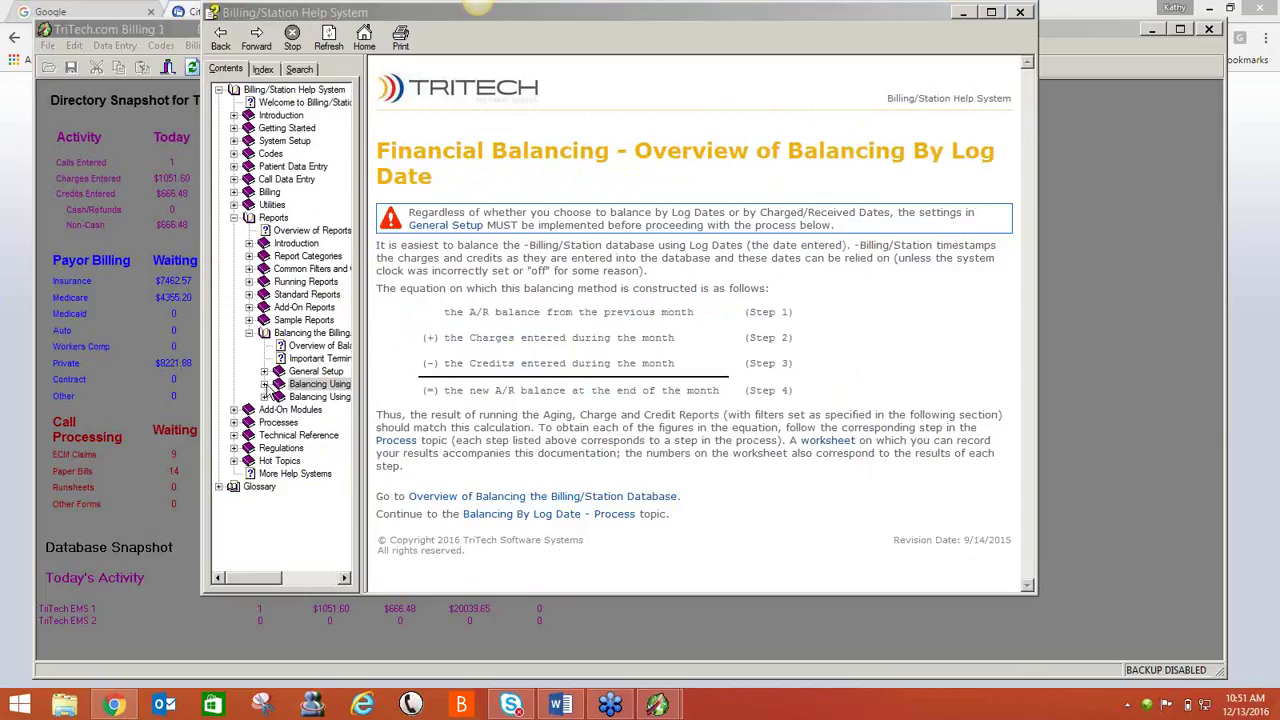
# - View the Balancing By Log Date Worksheet topic, then close the help system
pyautogui.click(264, 384)
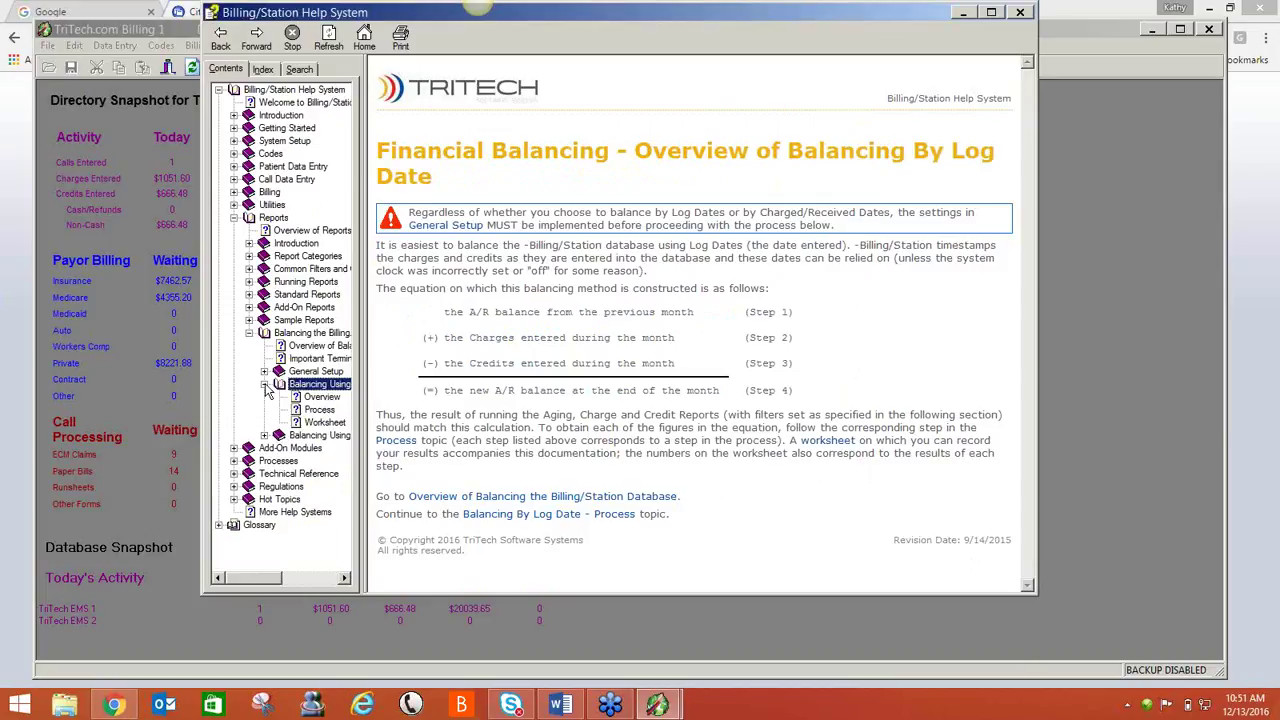
pyautogui.click(324, 422)
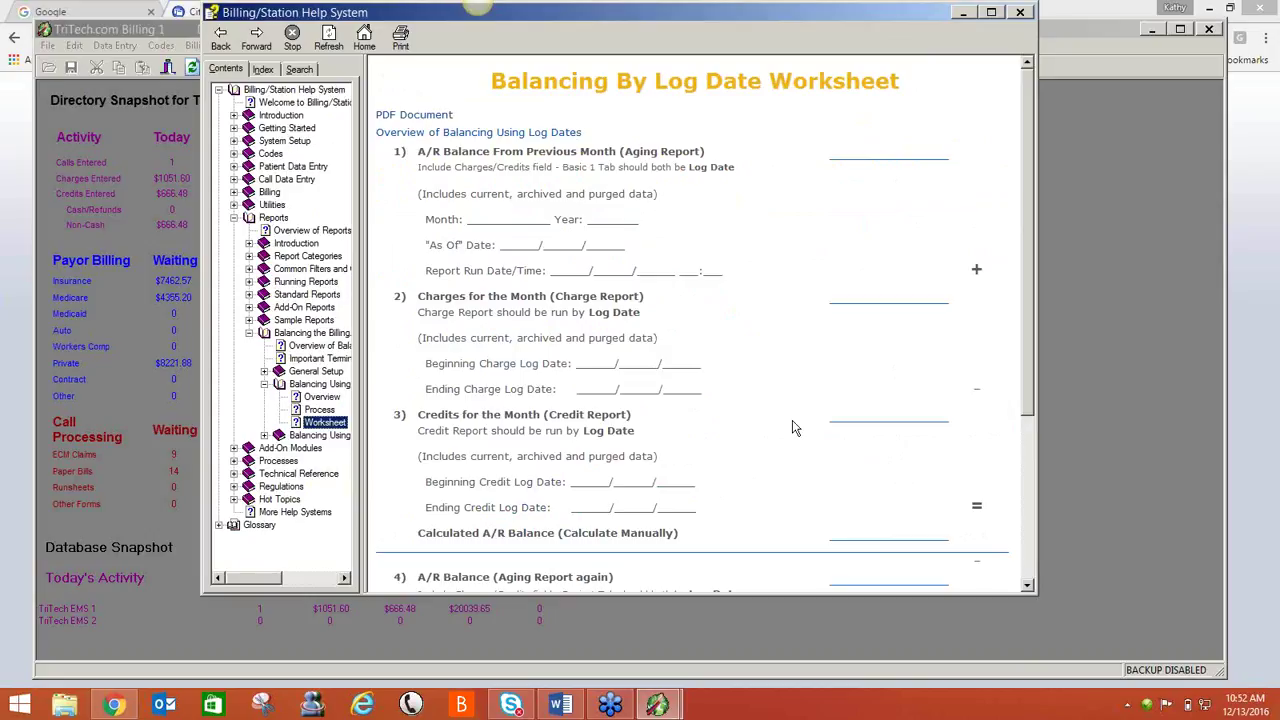
pyautogui.click(1019, 12)
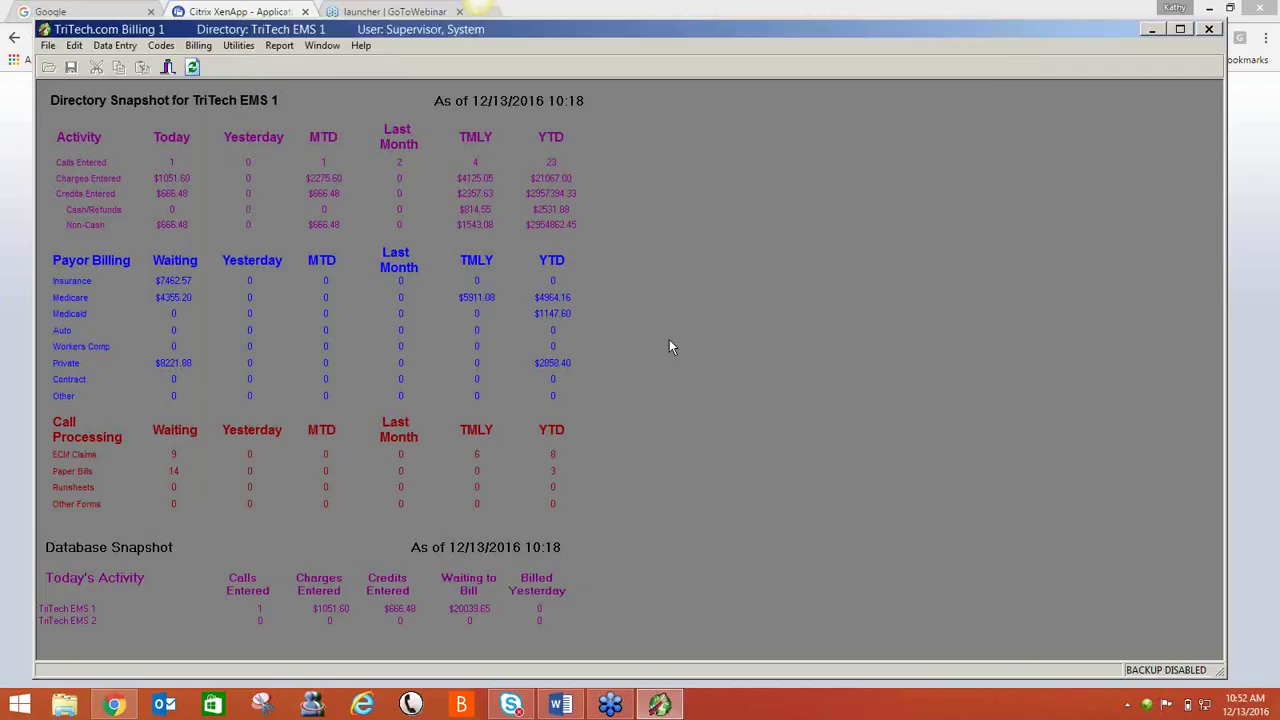